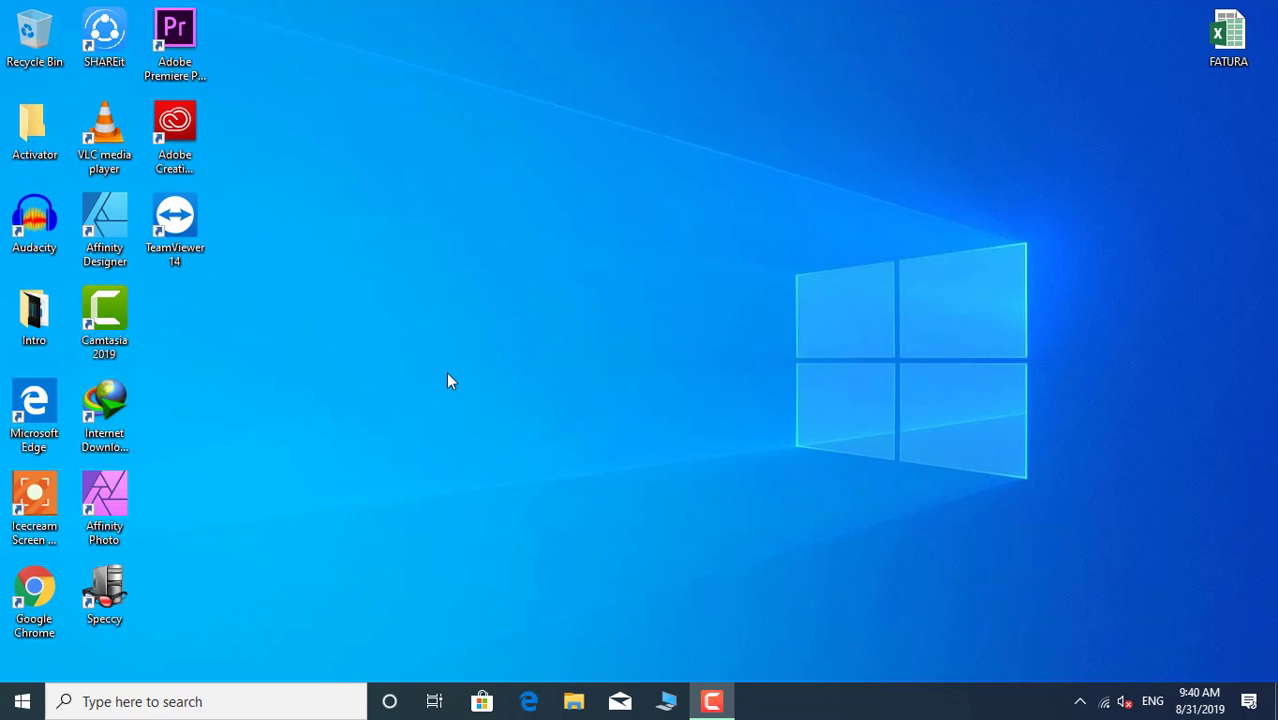
# Refresh the Windows desktop, then launch Adobe Premiere Pro CC 2019 from its desktop shortcut
pyautogui.rightClick(447, 372)
pyautogui.click(492, 429)
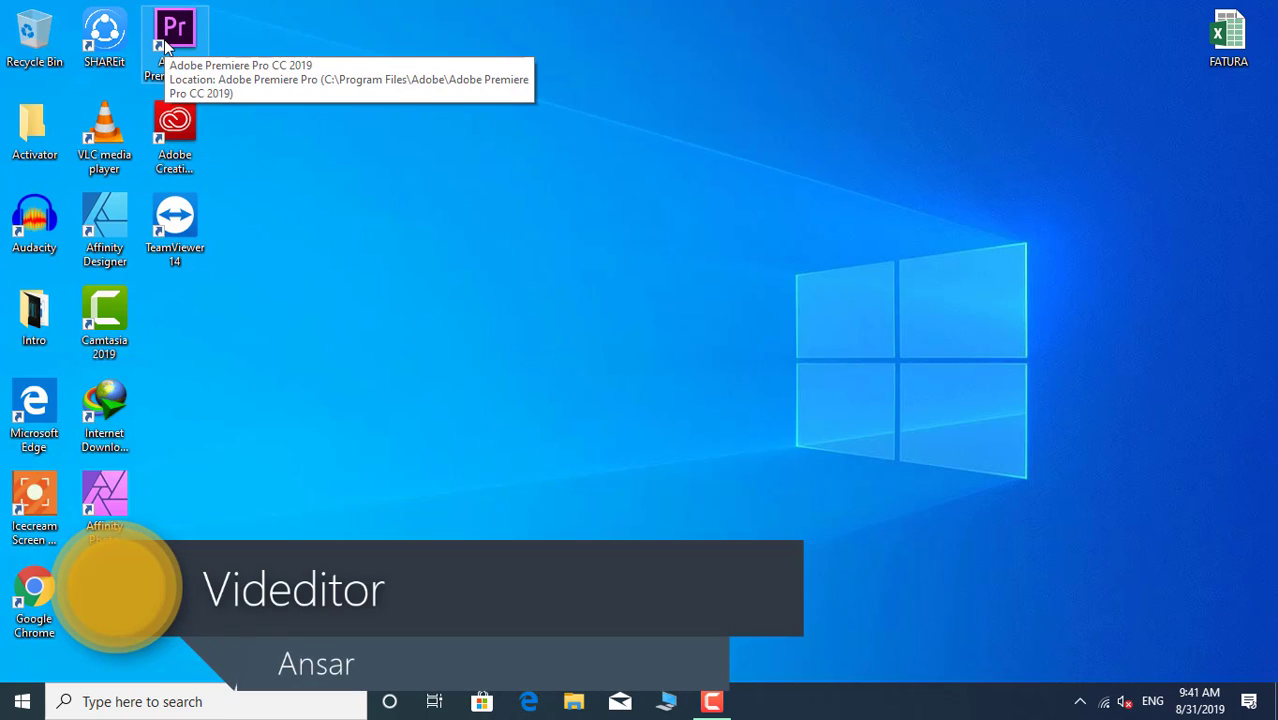
pyautogui.doubleClick(164, 39)
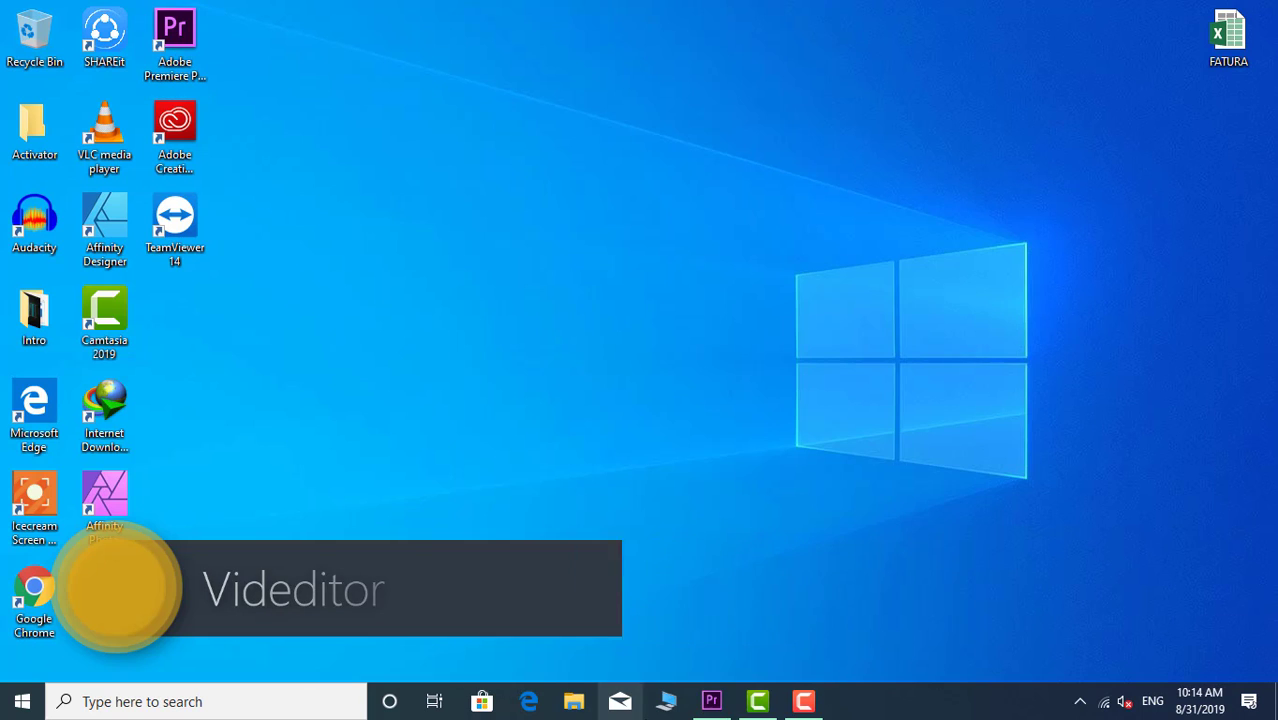
# View This PC's system properties (Windows 10 Pro, 64-bit, 8.00 GB RAM), then close both windows
pyautogui.click(660, 710)
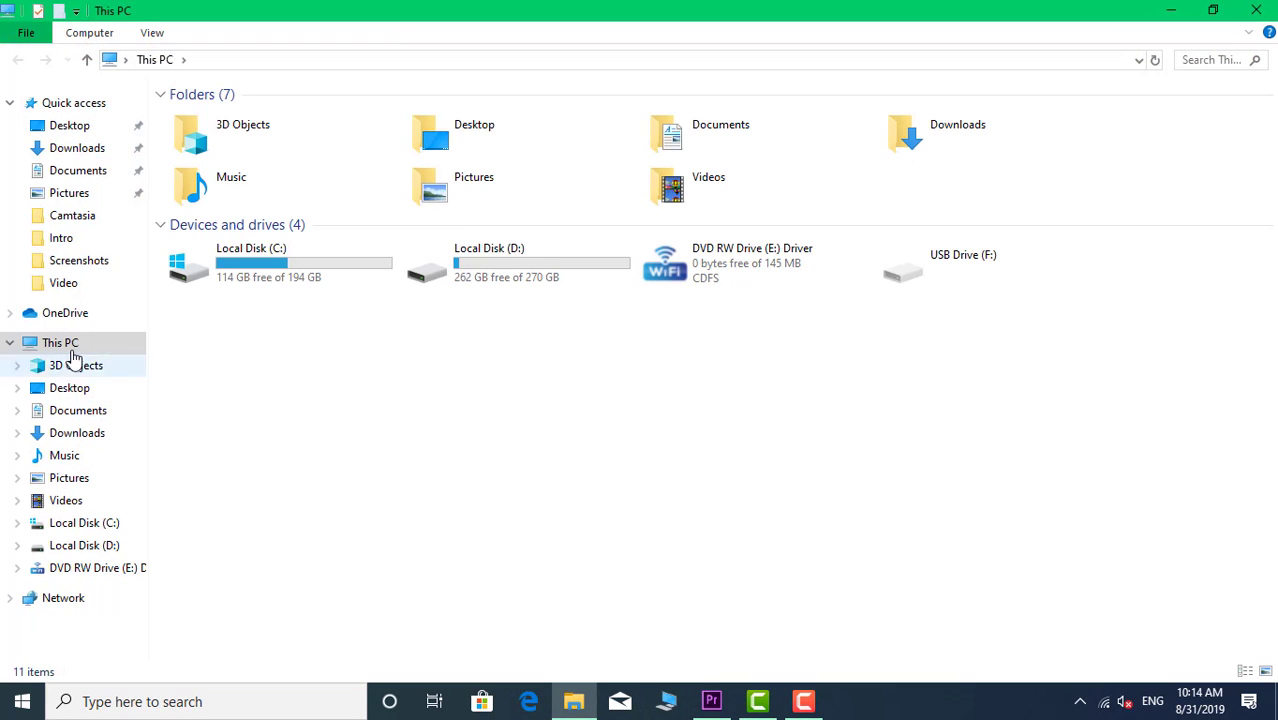
pyautogui.rightClick(75, 346)
pyautogui.click(125, 584)
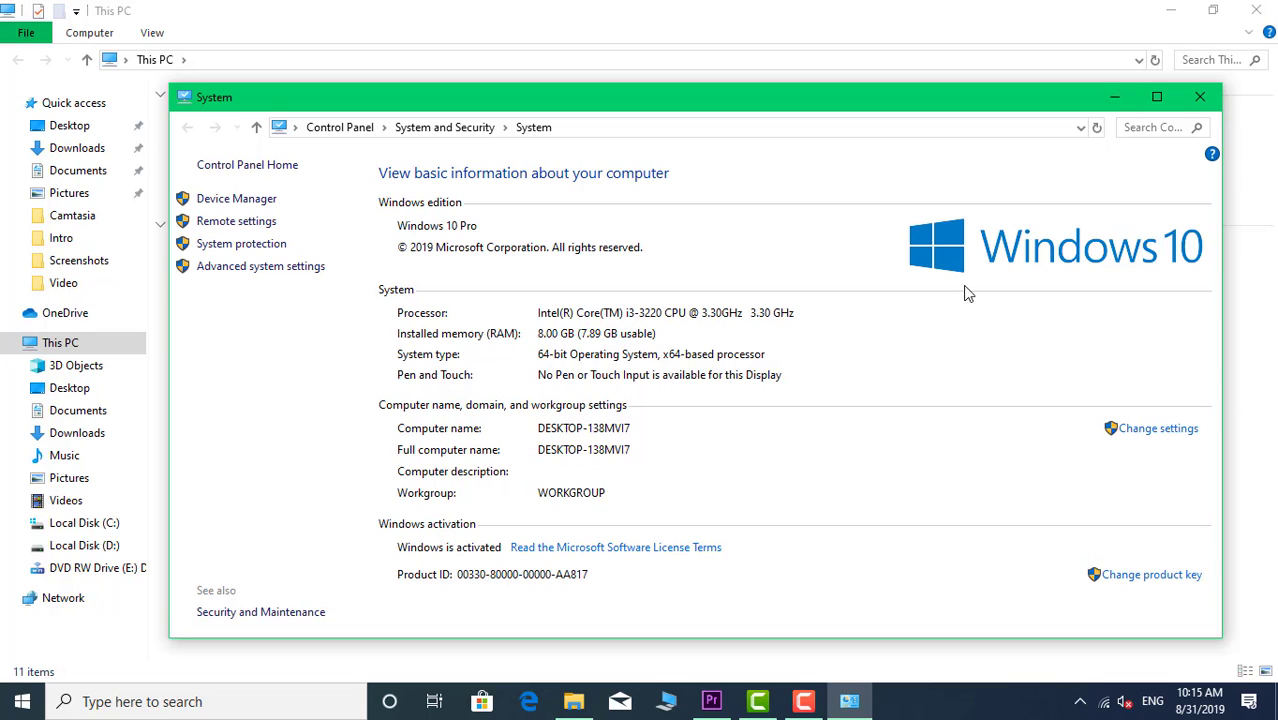
pyautogui.click(1199, 97)
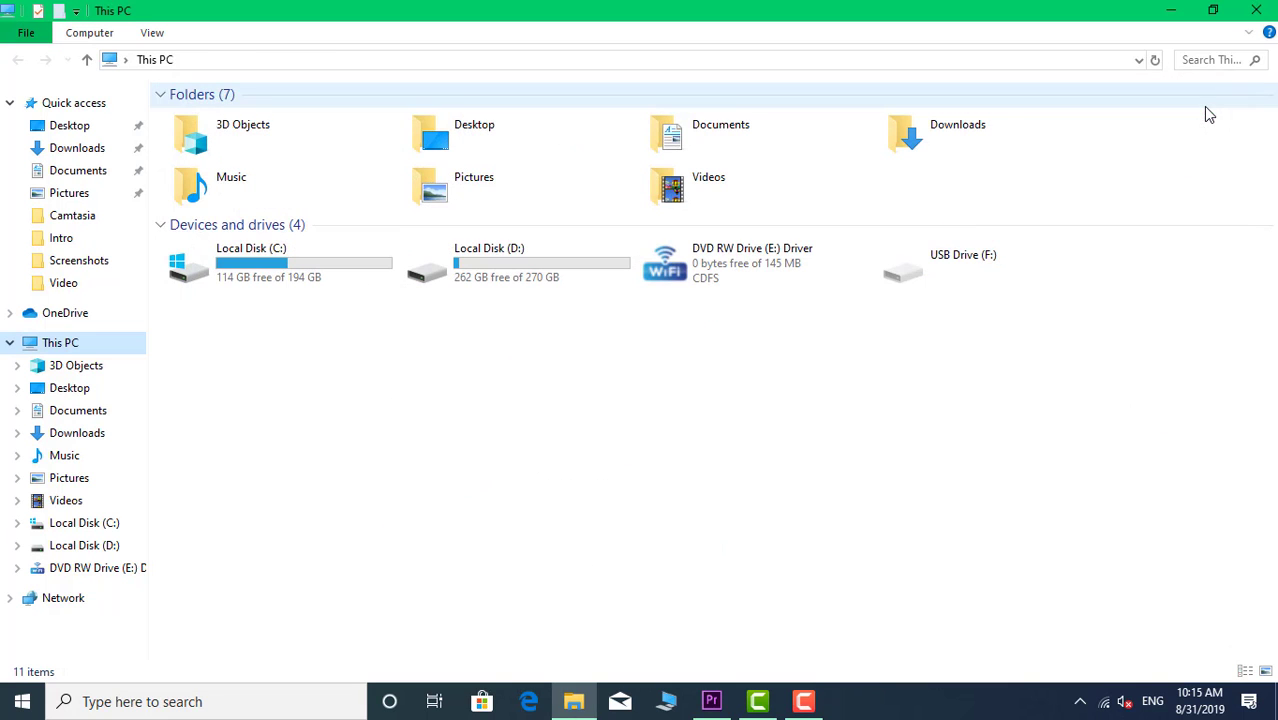
pyautogui.click(1256, 10)
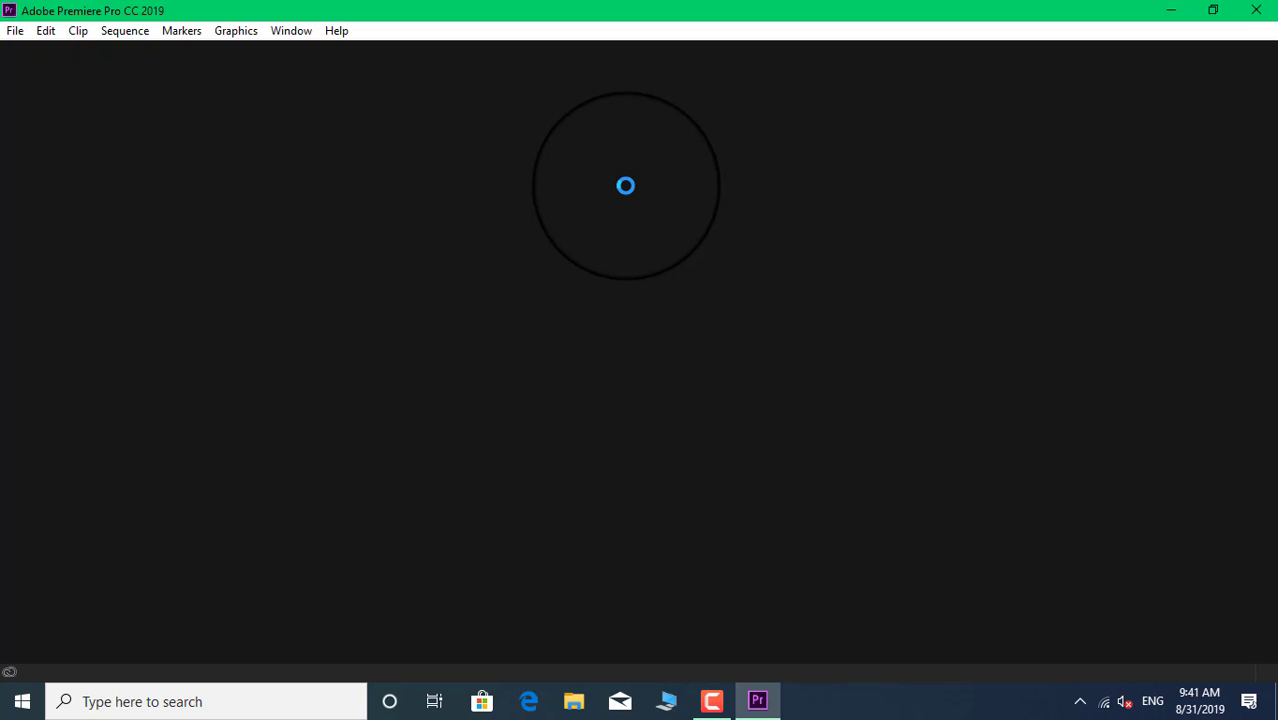
# Browse the menu bar menus with the arrow keys, ending on File > New
pyautogui.click(46, 36)
pyautogui.press('Right')
pyautogui.press('Right')
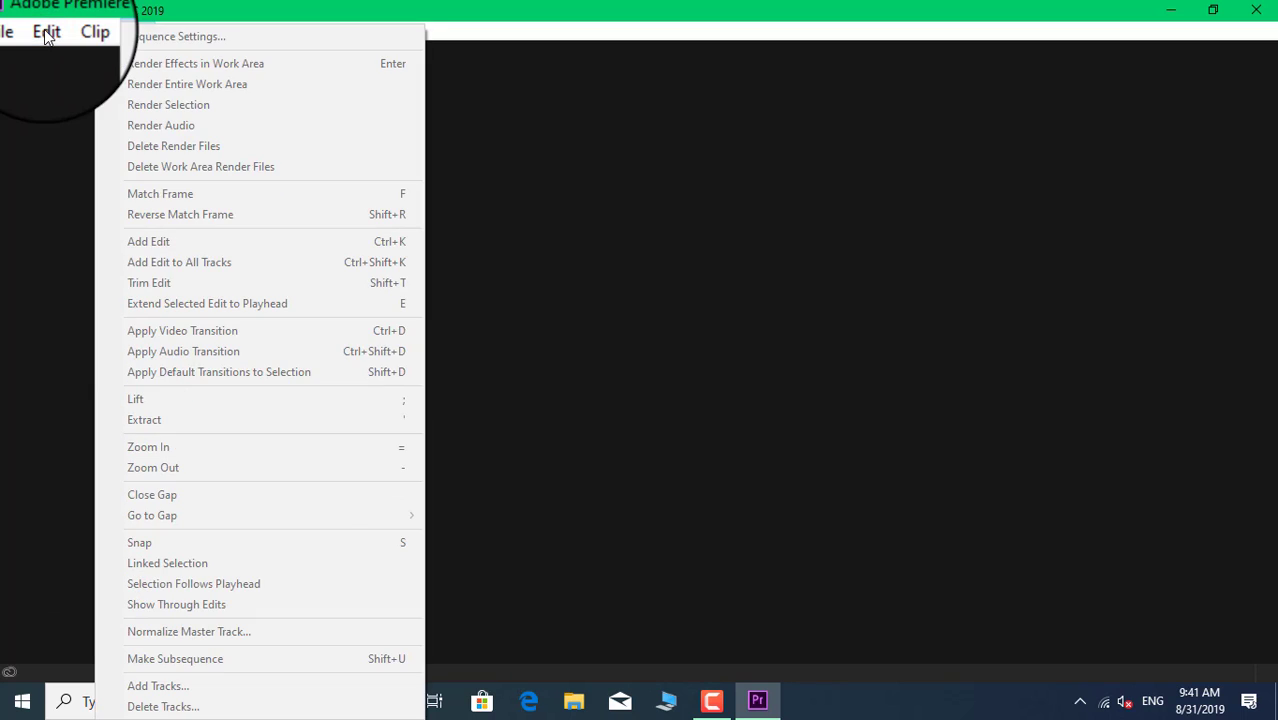
pyautogui.press('Left')
pyautogui.press('Left')
pyautogui.press('Left')
pyautogui.press('Right')
pyautogui.press('Right')
pyautogui.press('Right')
pyautogui.press('Right')
pyautogui.press('Right')
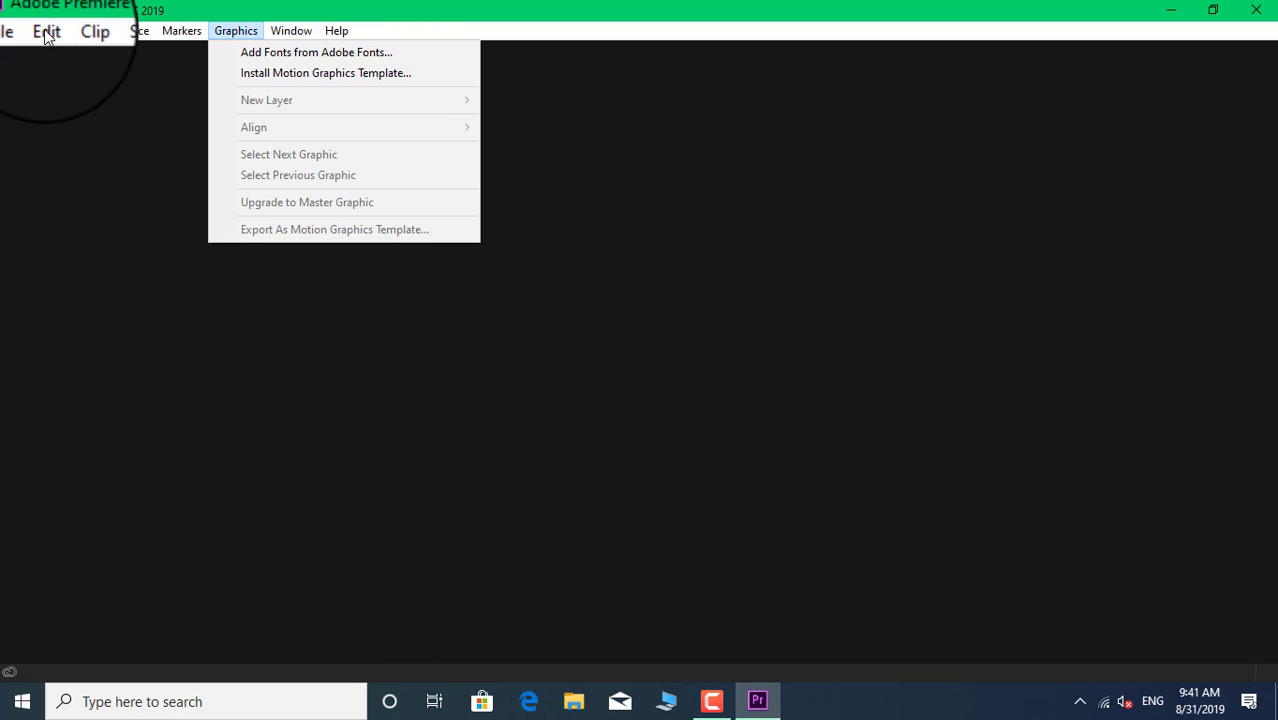
pyautogui.press('Right')
pyautogui.press('Left')
pyautogui.press('Left')
pyautogui.press('Left')
pyautogui.press('Left')
pyautogui.press('Left')
pyautogui.press('Left')
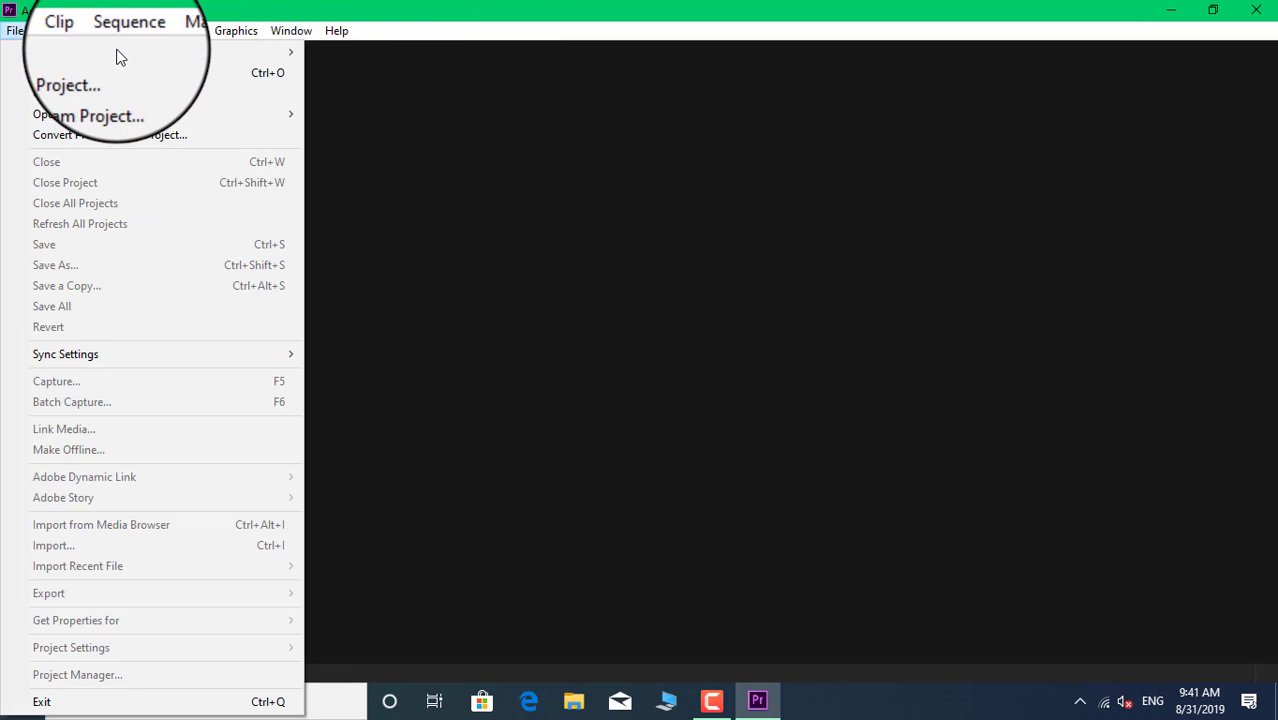
pyautogui.moveTo(116, 56)
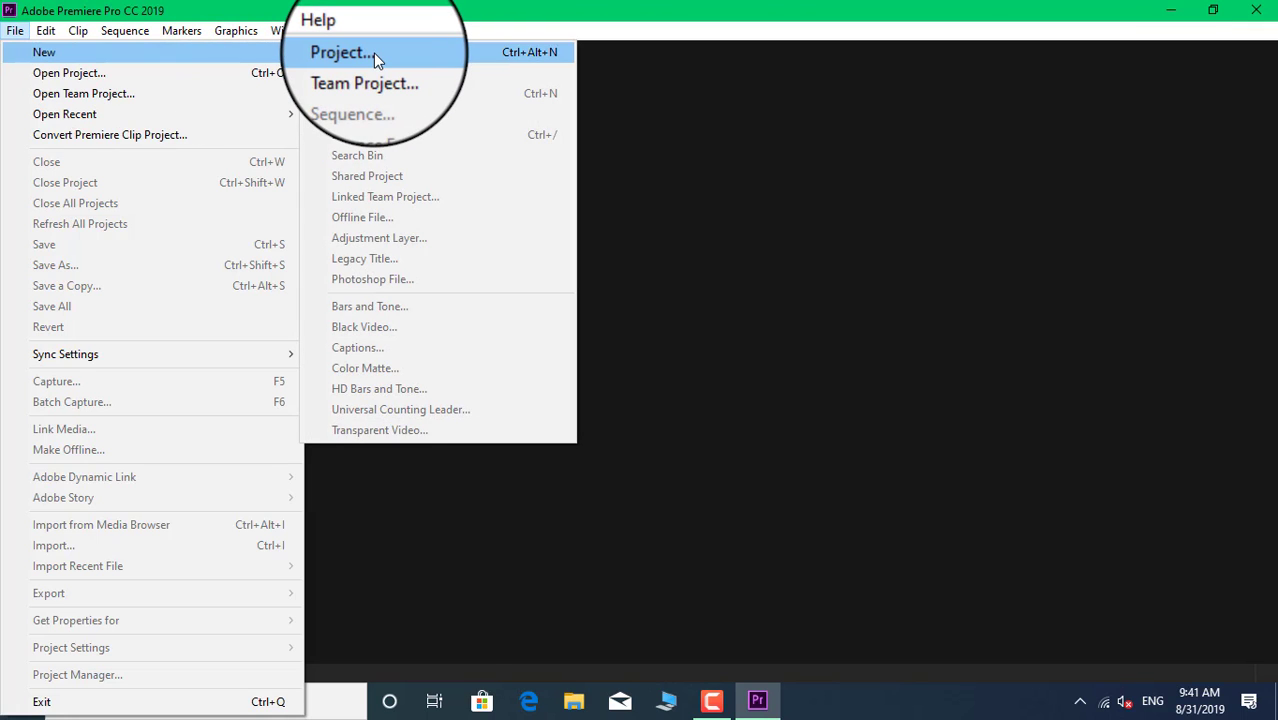
# Start a new project named 'first chapter' and browse for the D:\Adobe premiere pro save folder
pyautogui.click(373, 53)
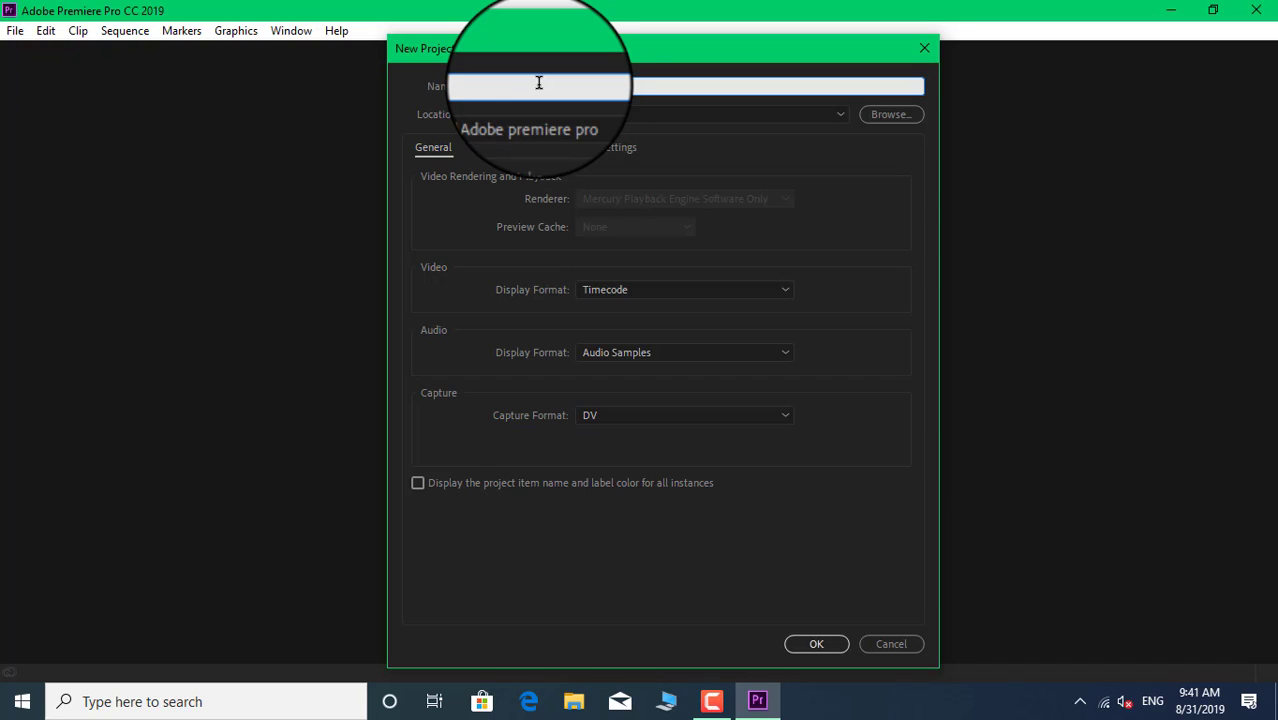
pyautogui.write('test c')
pyautogui.write('hap')
pyautogui.write('ter')
pyautogui.click(900, 118)
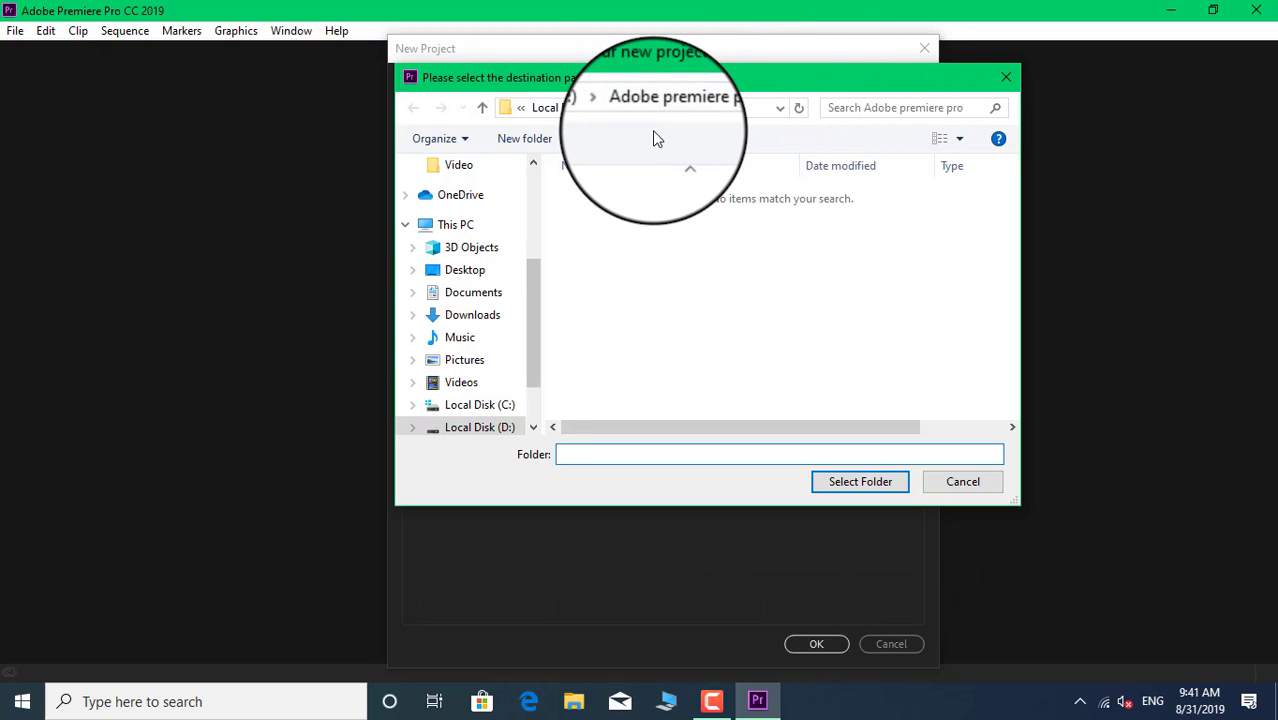
# Confirm D:\Adobe premiere pro as the location, keeping Timecode display and DV capture formats
pyautogui.click(833, 485)
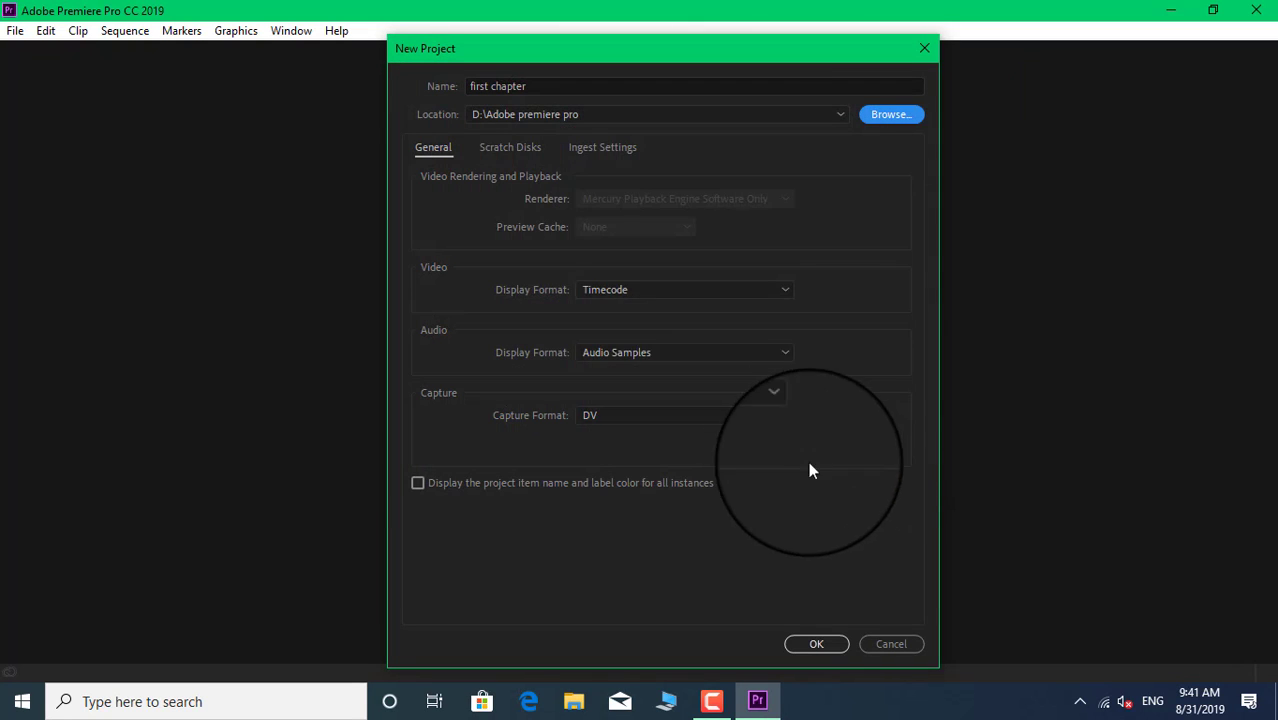
pyautogui.click(495, 146)
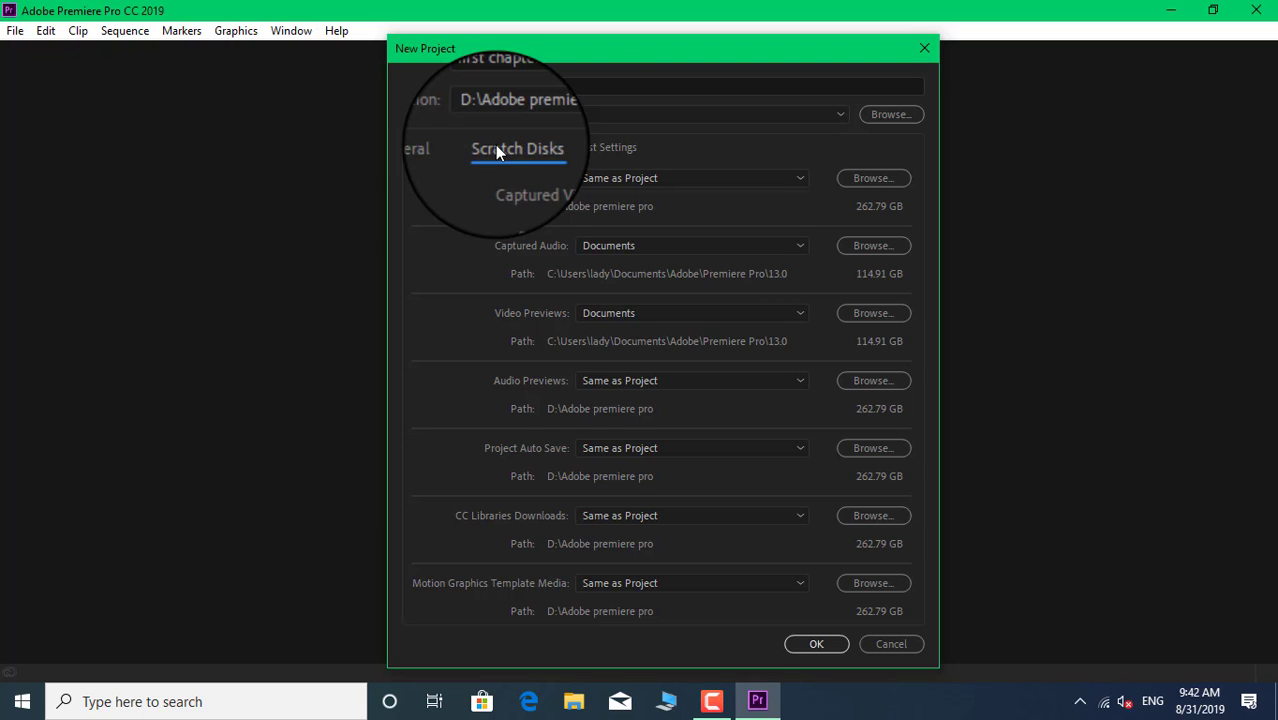
pyautogui.click(605, 147)
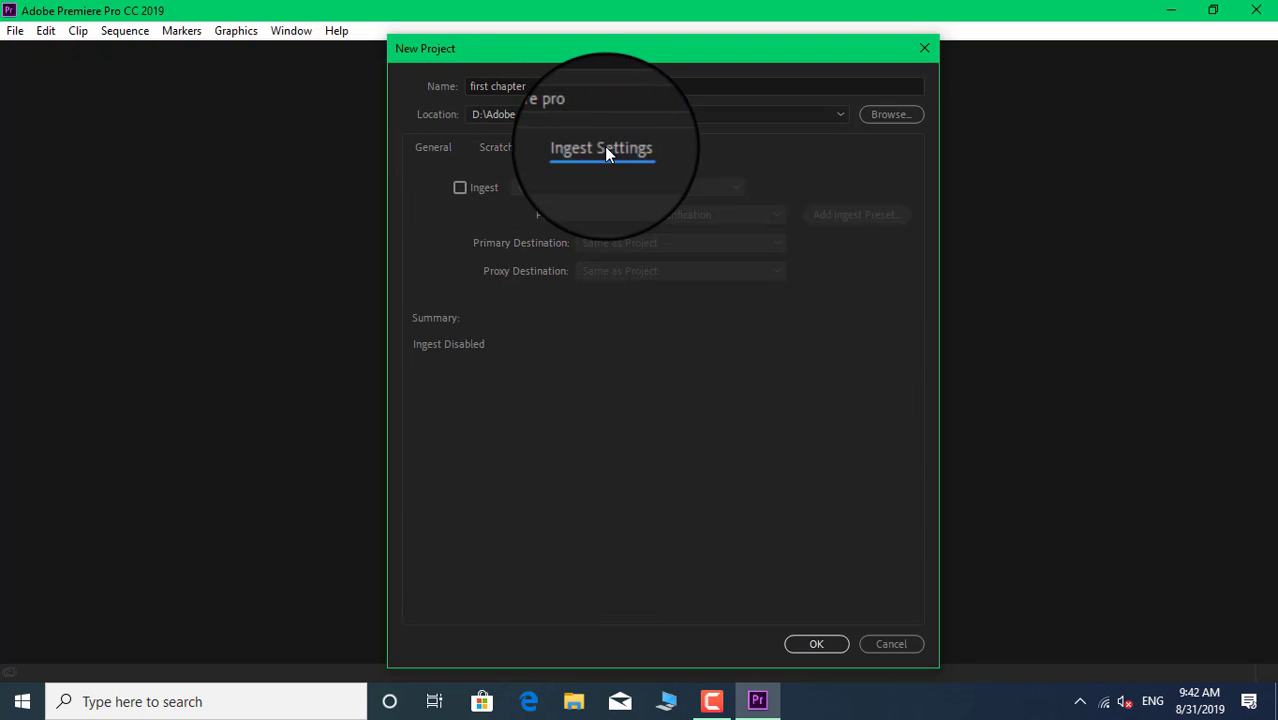
pyautogui.click(428, 146)
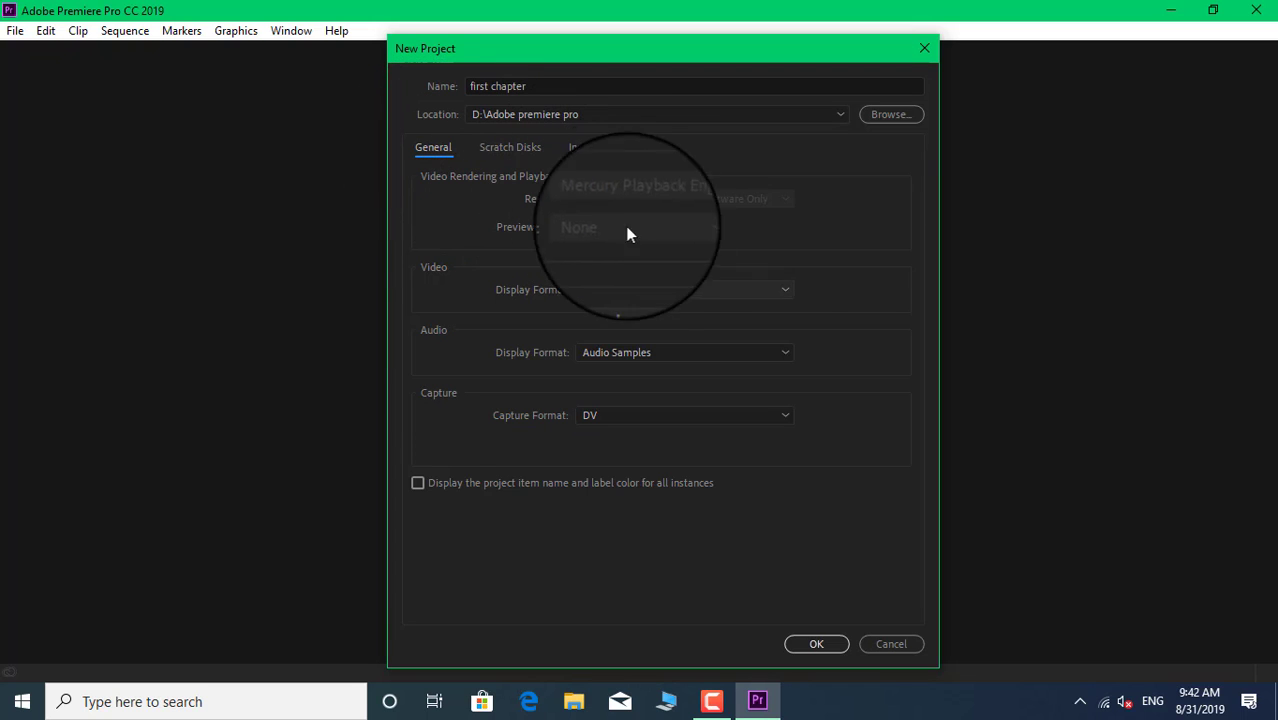
pyautogui.click(740, 292)
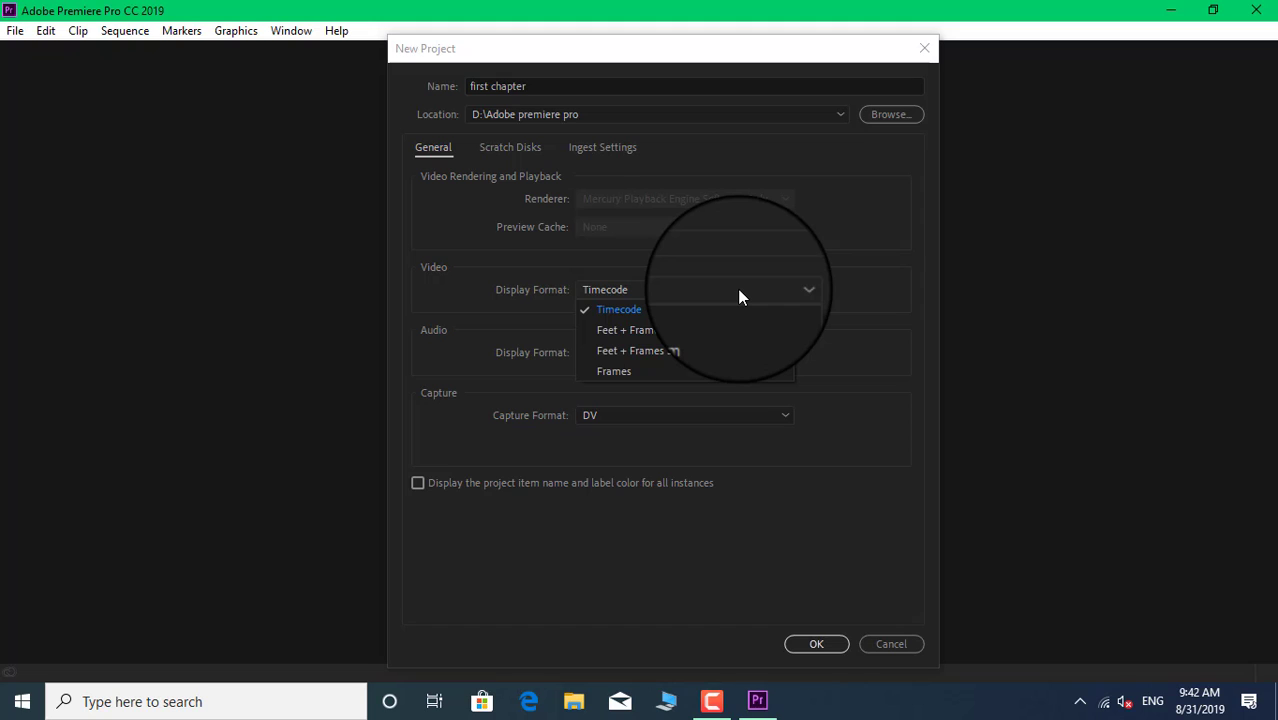
pyautogui.click(820, 250)
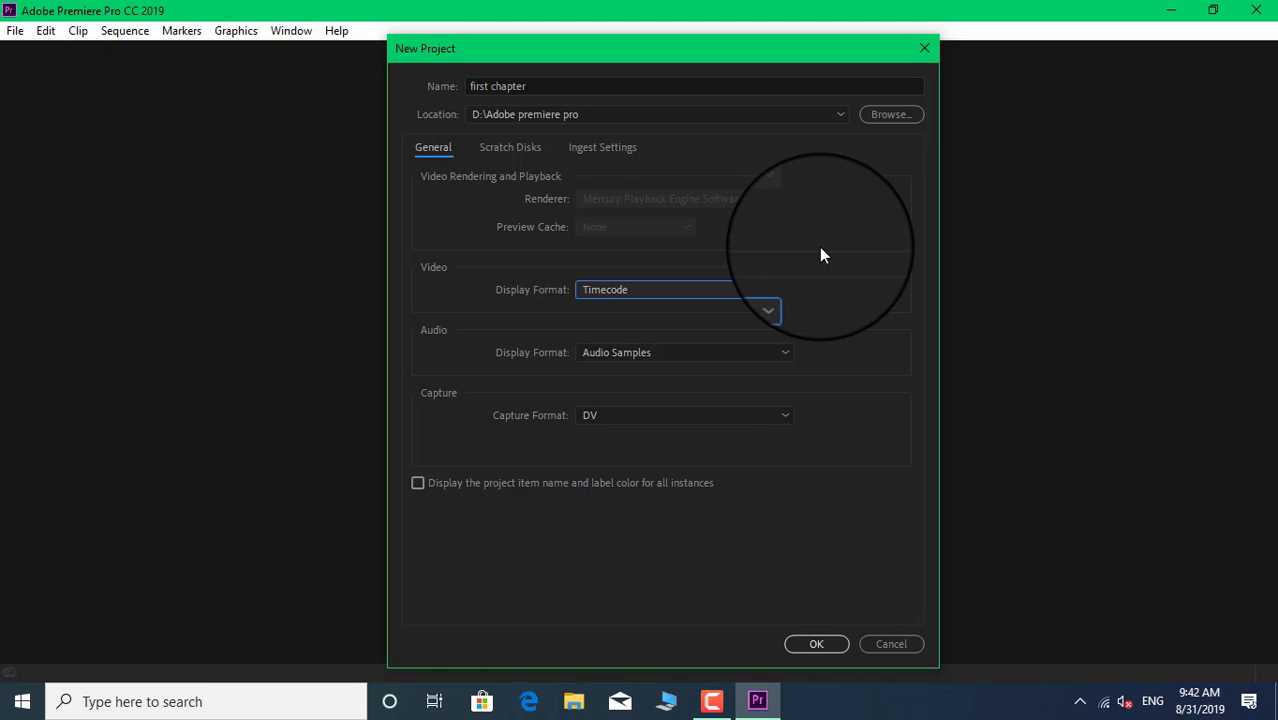
pyautogui.click(633, 427)
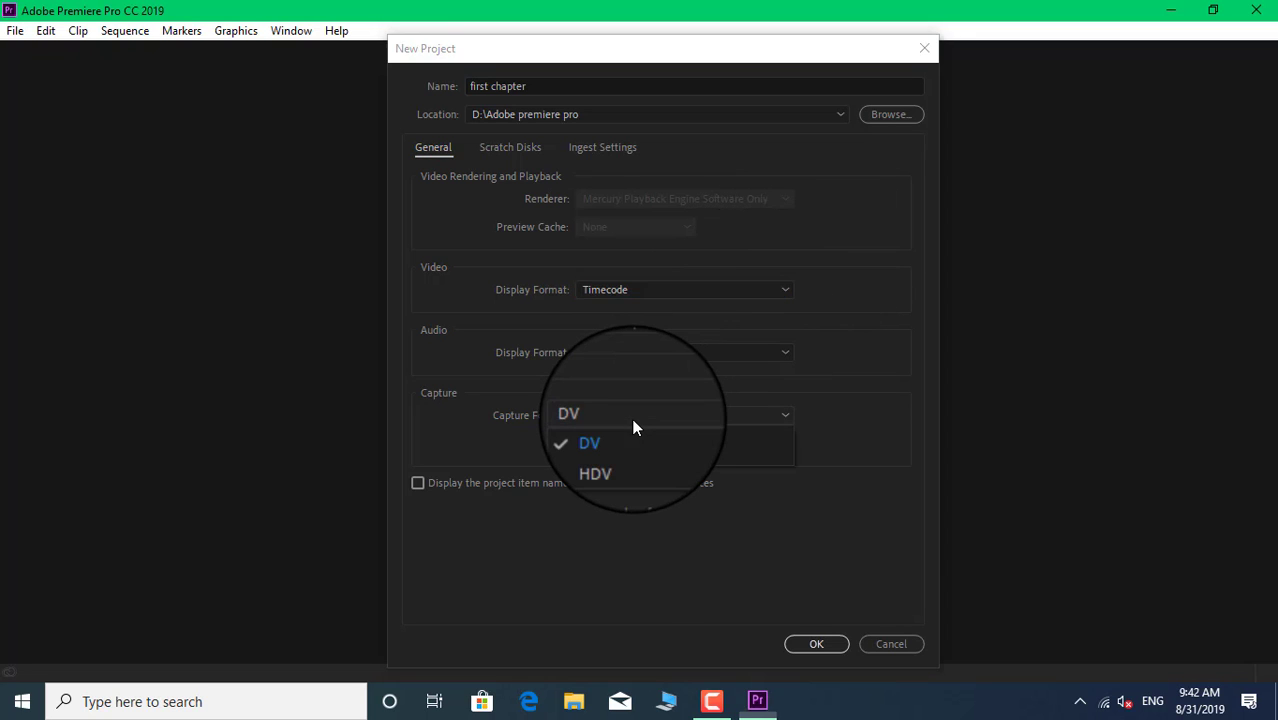
pyautogui.click(633, 427)
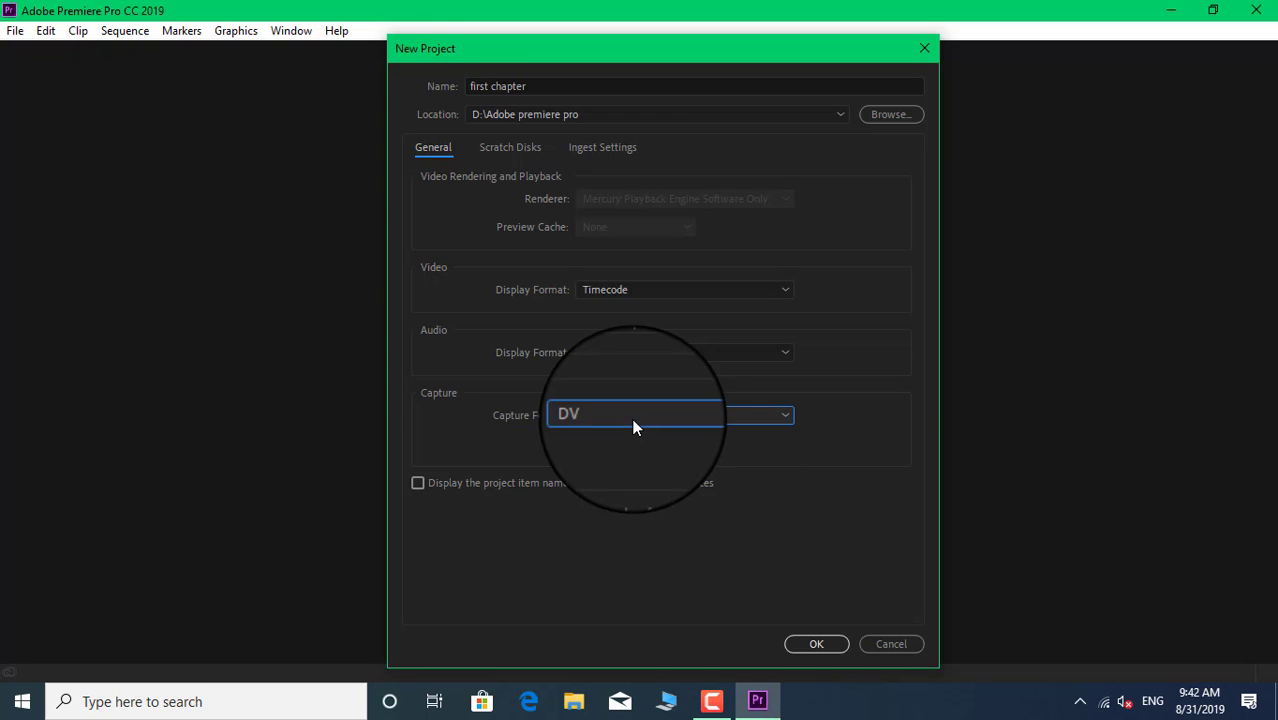
# Review the Scratch Disks and Ingest Settings tabs again, then create the project
pyautogui.click(507, 148)
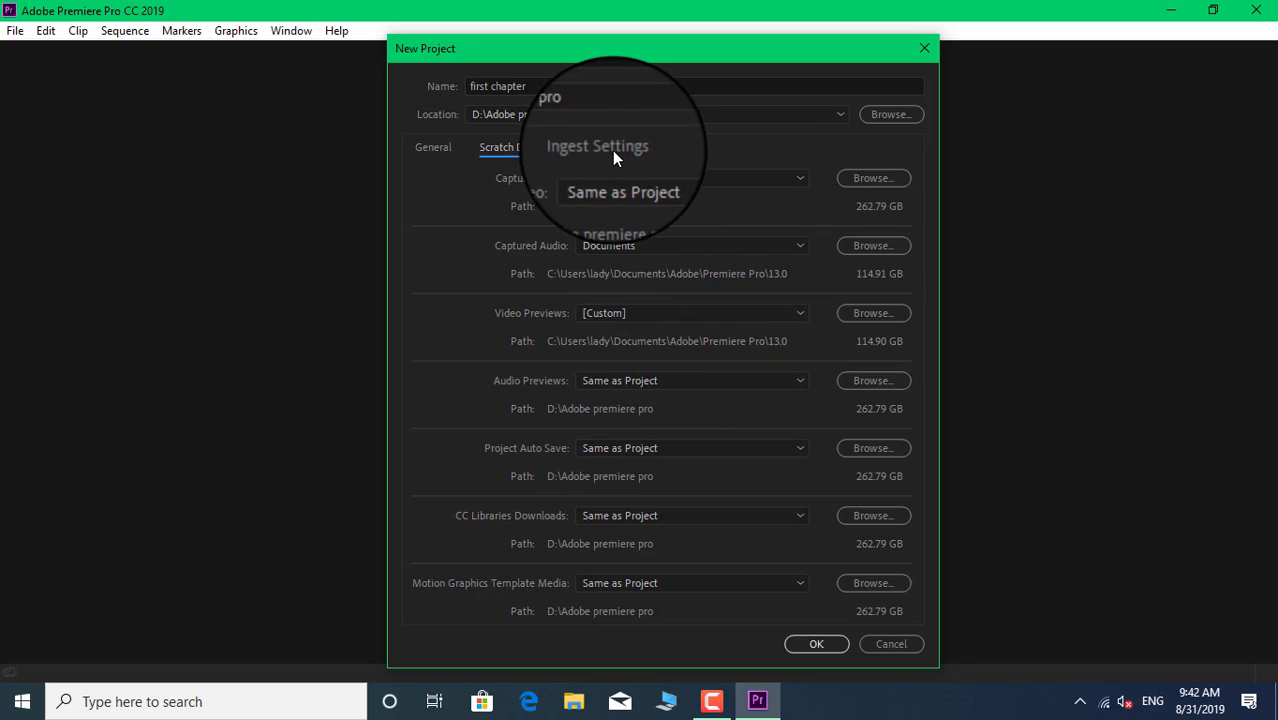
pyautogui.click(615, 152)
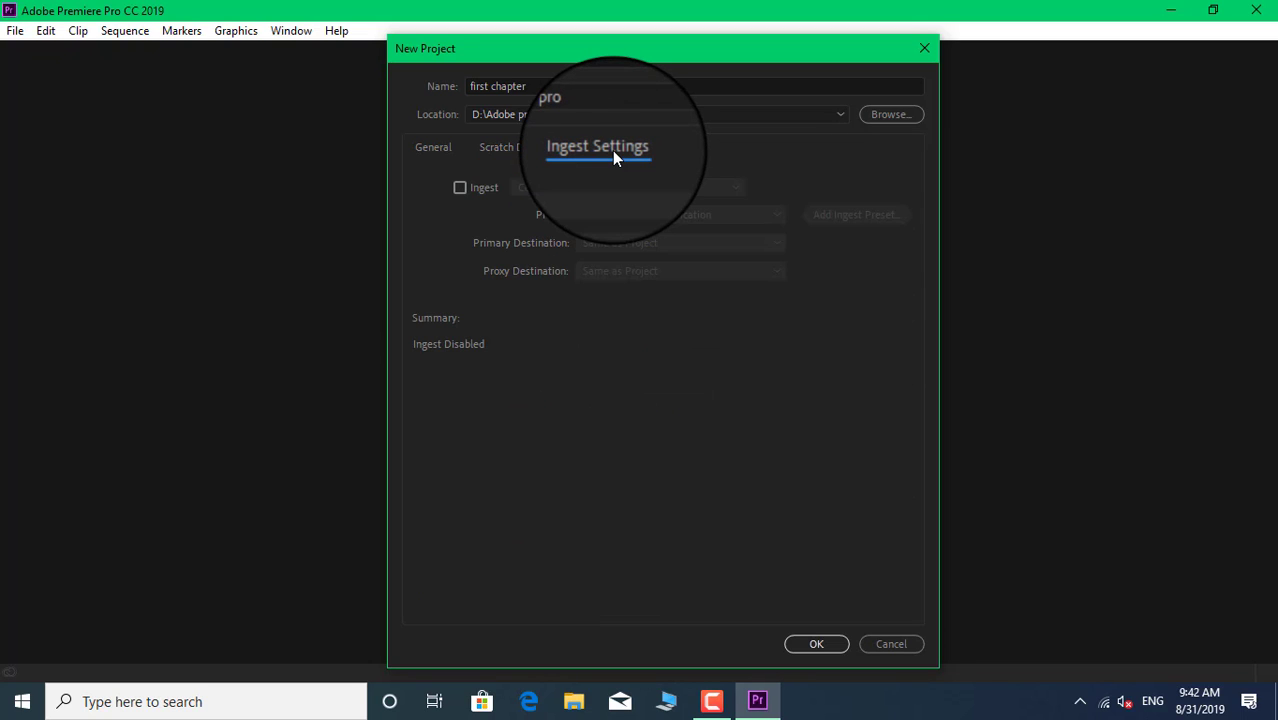
pyautogui.click(430, 147)
pyautogui.click(820, 647)
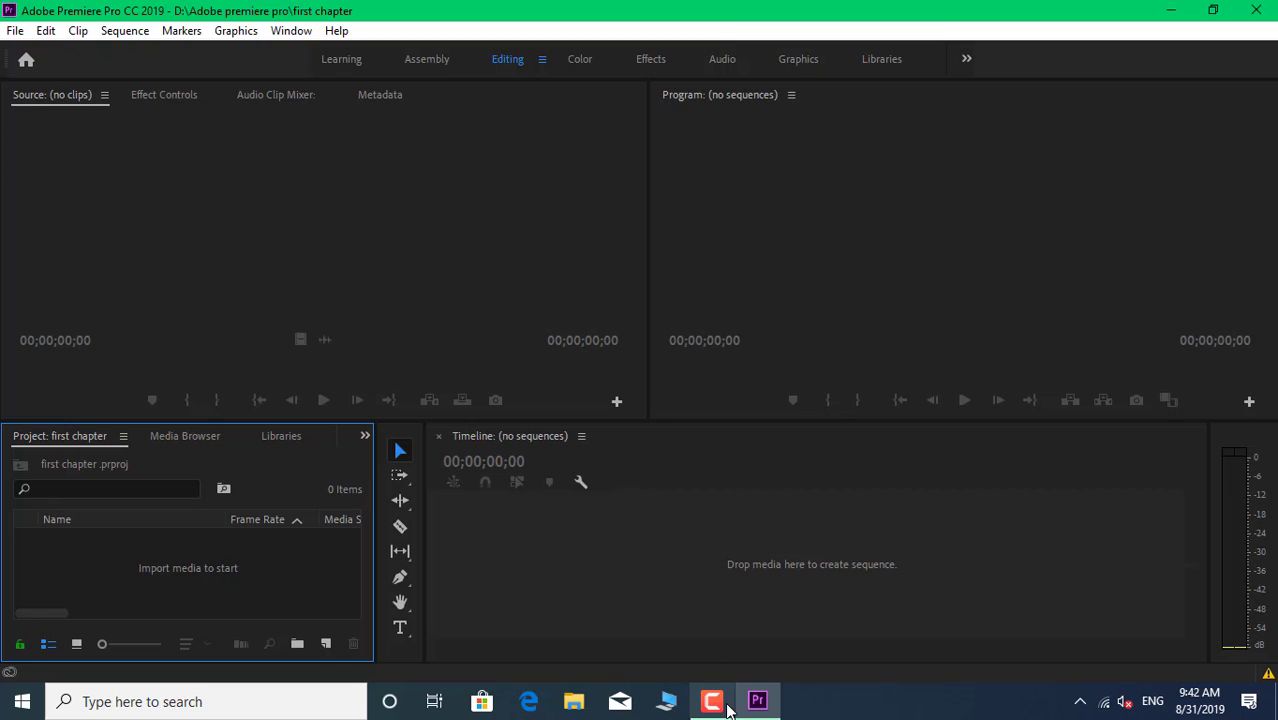
# Resize panels so the Program monitor is wider than Source and the Timeline extends leftward
pyautogui.click(711, 701)
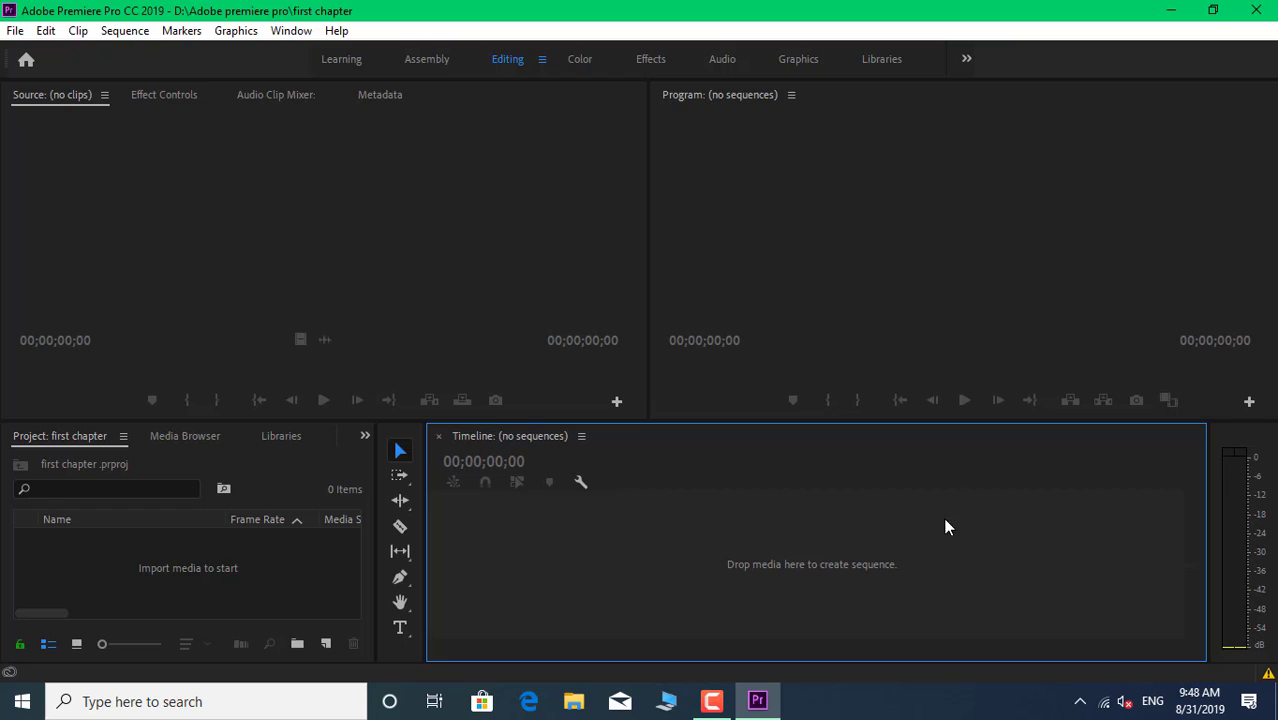
pyautogui.click(1237, 530)
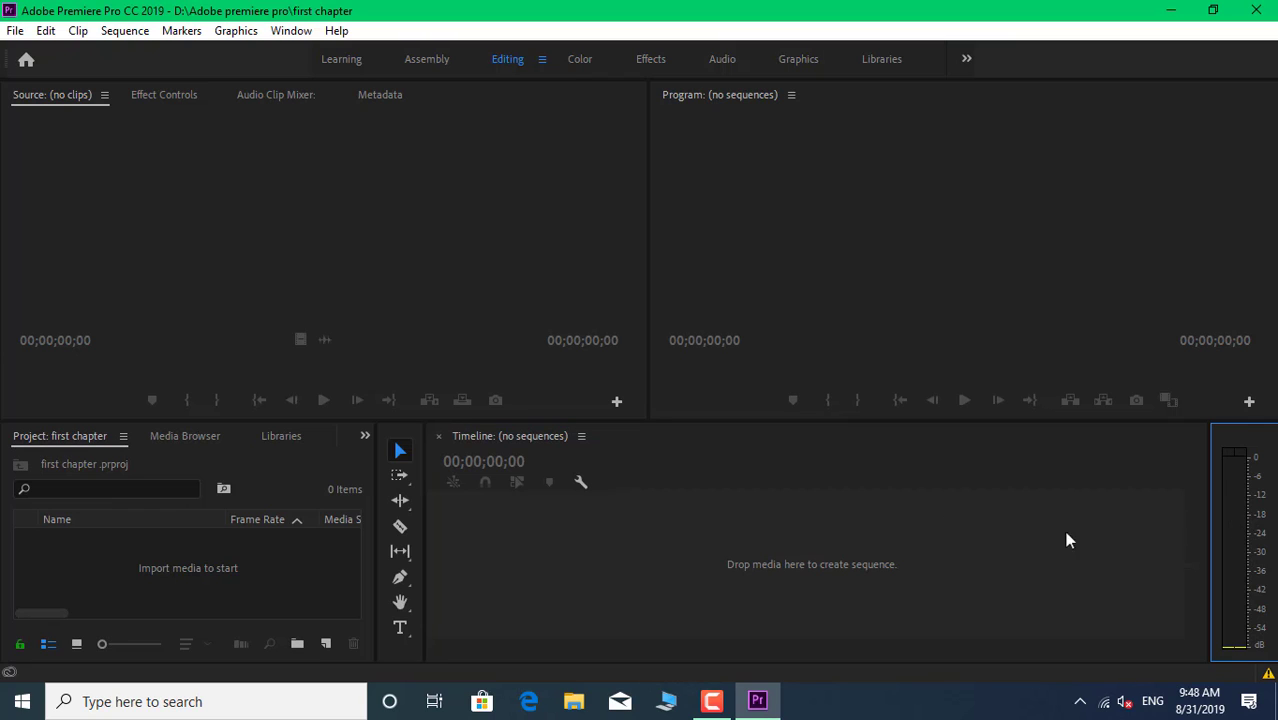
pyautogui.click(198, 593)
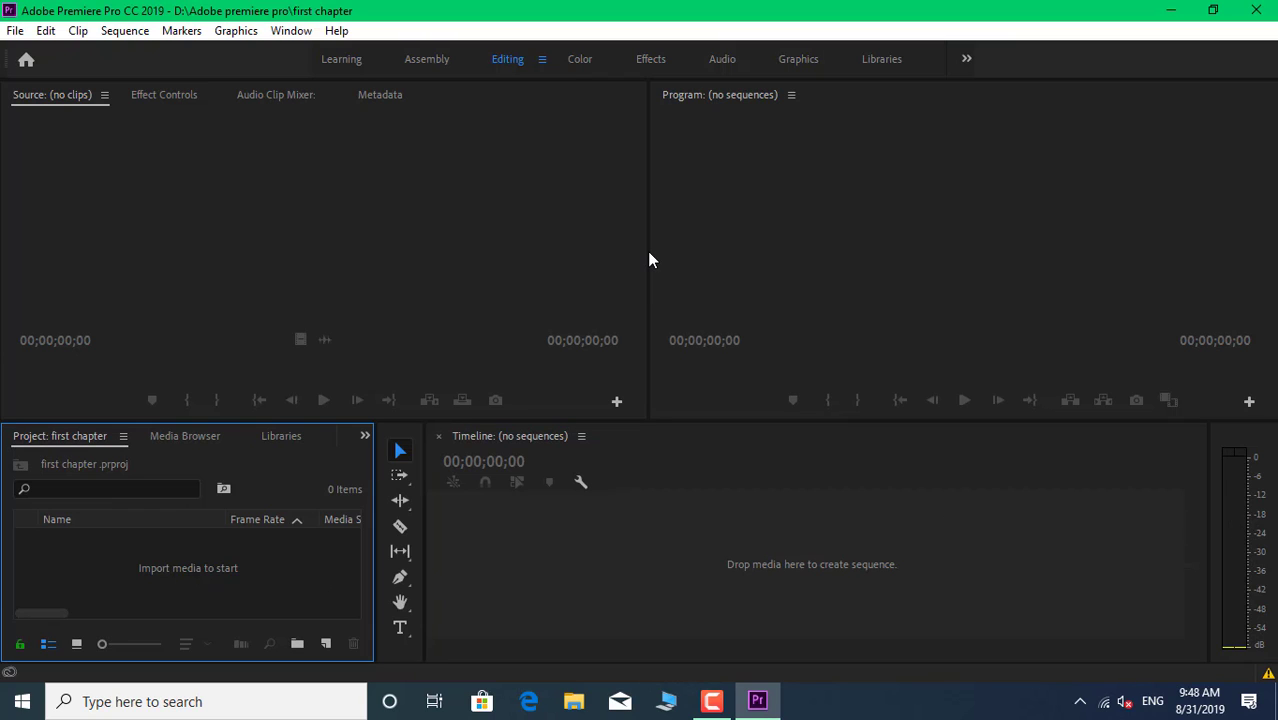
pyautogui.moveTo(649, 252); pyautogui.dragTo(374, 288)
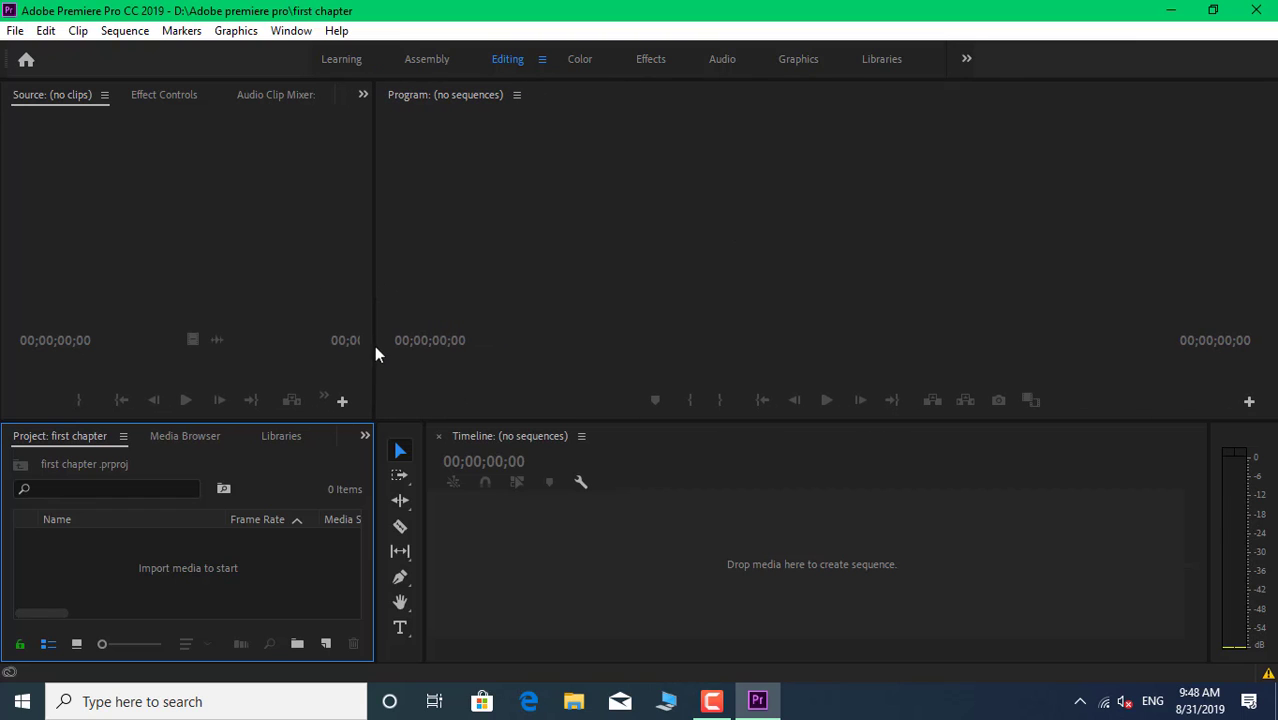
pyautogui.moveTo(376, 421)
pyautogui.mouseDown()
pyautogui.moveTo(346, 306)
pyautogui.moveTo(377, 387)
pyautogui.moveTo(525, 403)
pyautogui.moveTo(373, 440)
pyautogui.mouseUp()
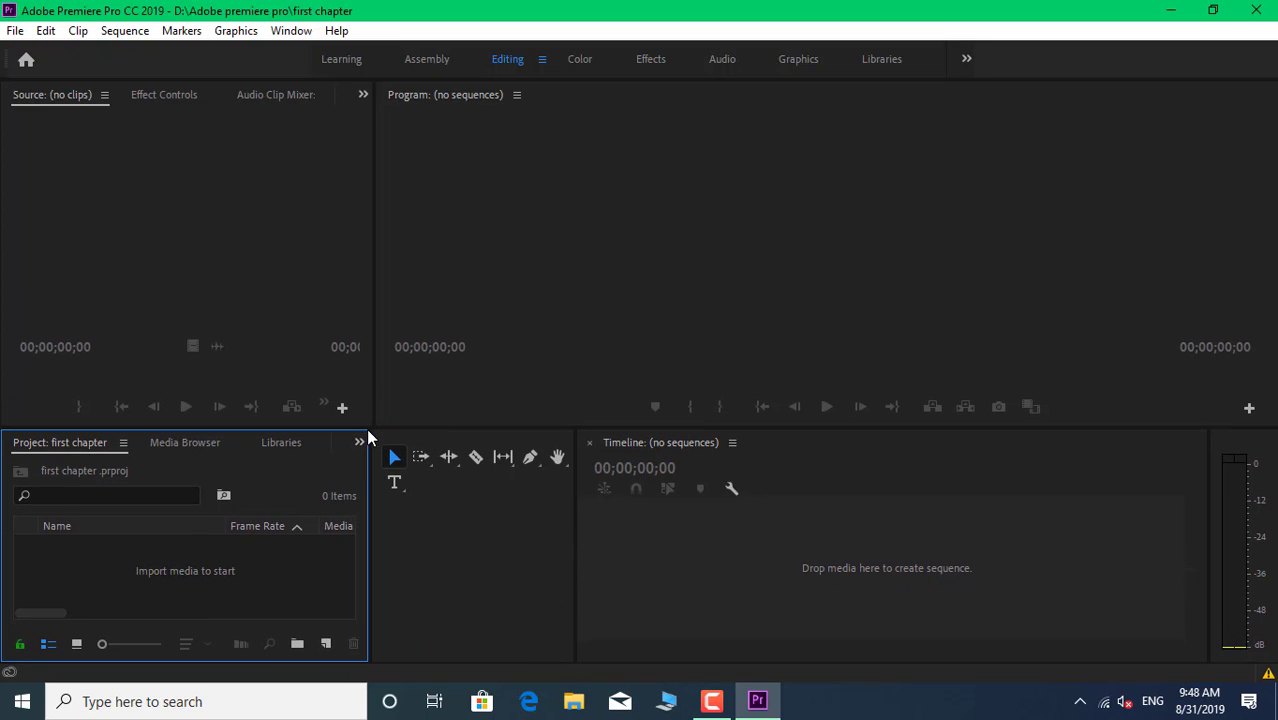
pyautogui.moveTo(575, 550); pyautogui.dragTo(398, 557)
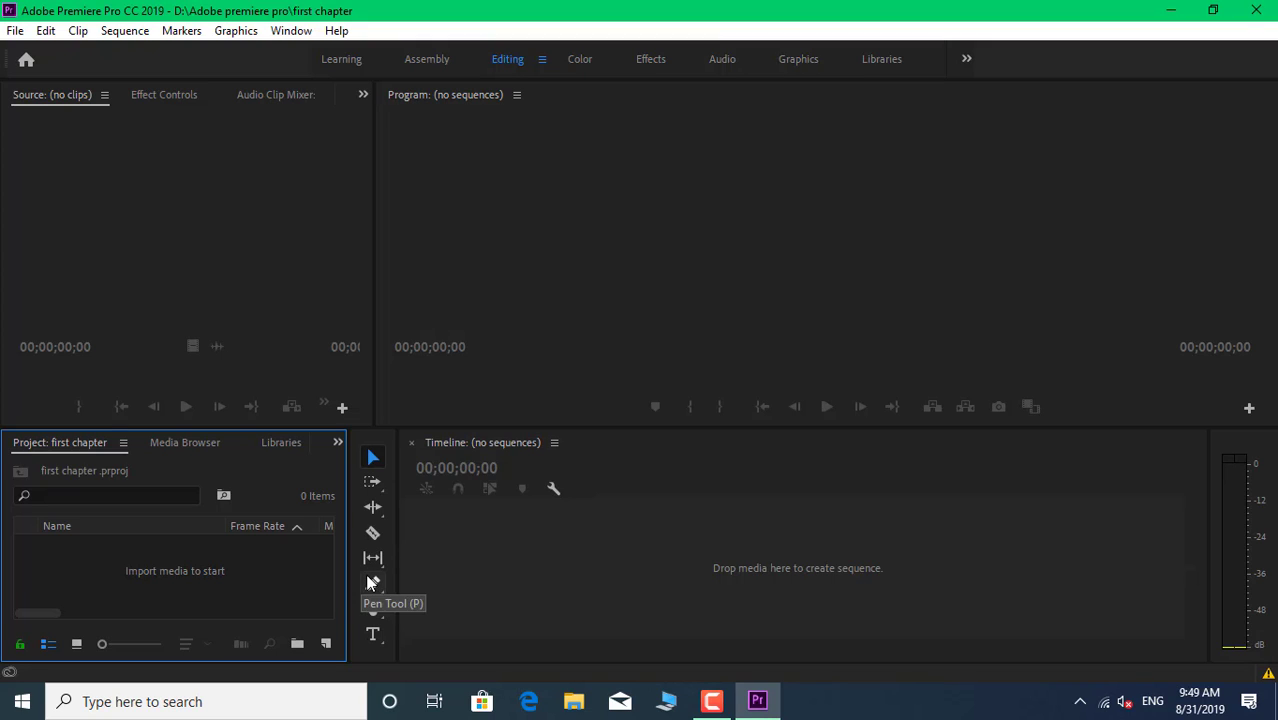
# Open the Import dialog from the Project panel's context menu, then cancel it
pyautogui.click(254, 226)
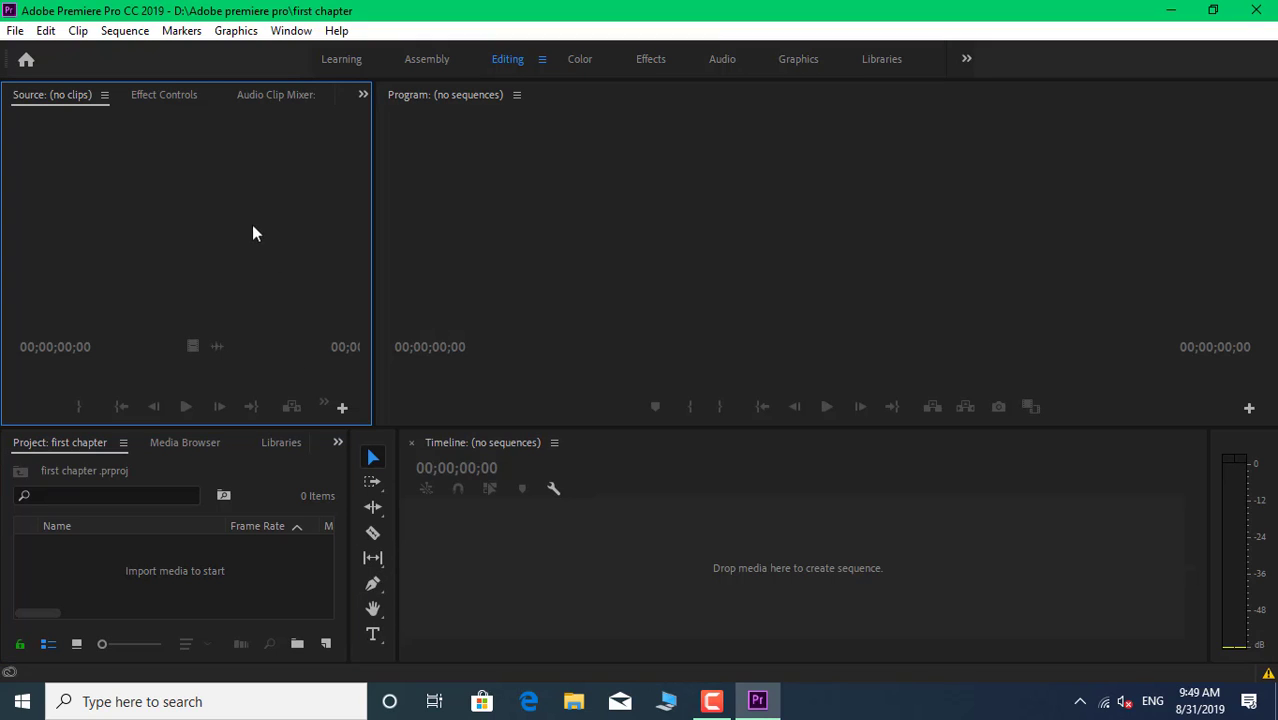
pyautogui.click(178, 571)
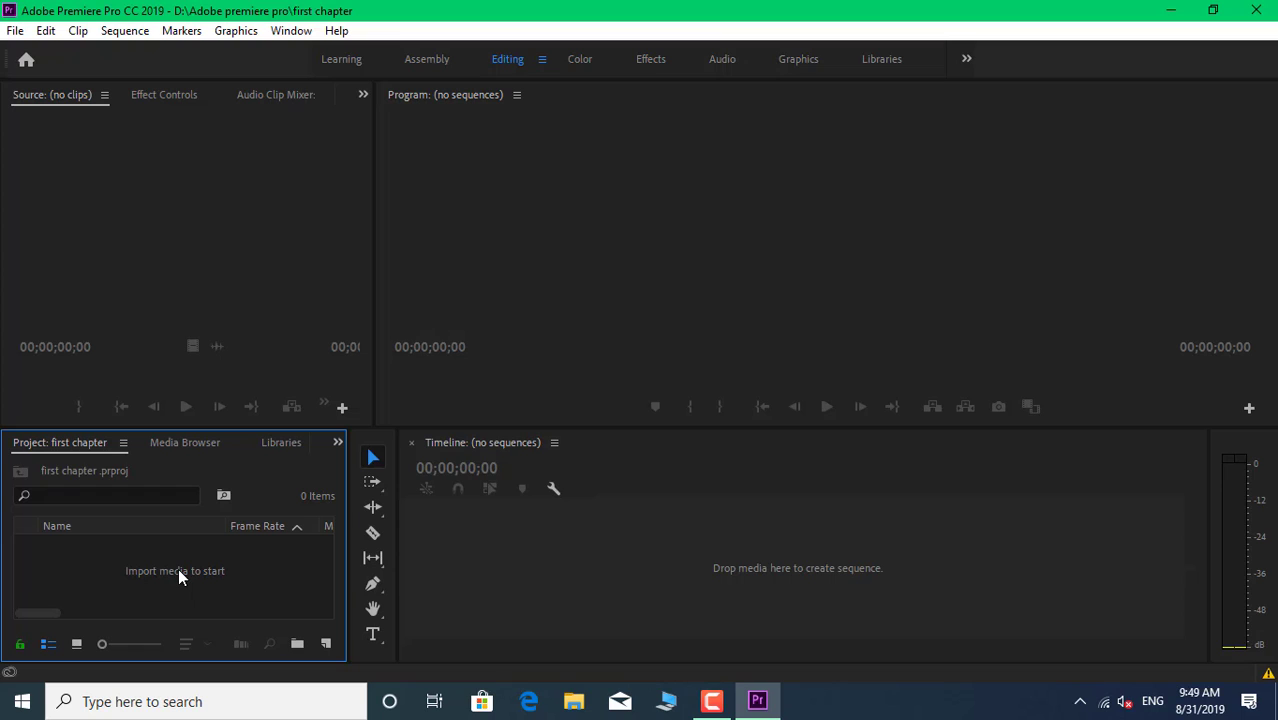
pyautogui.rightClick(178, 571)
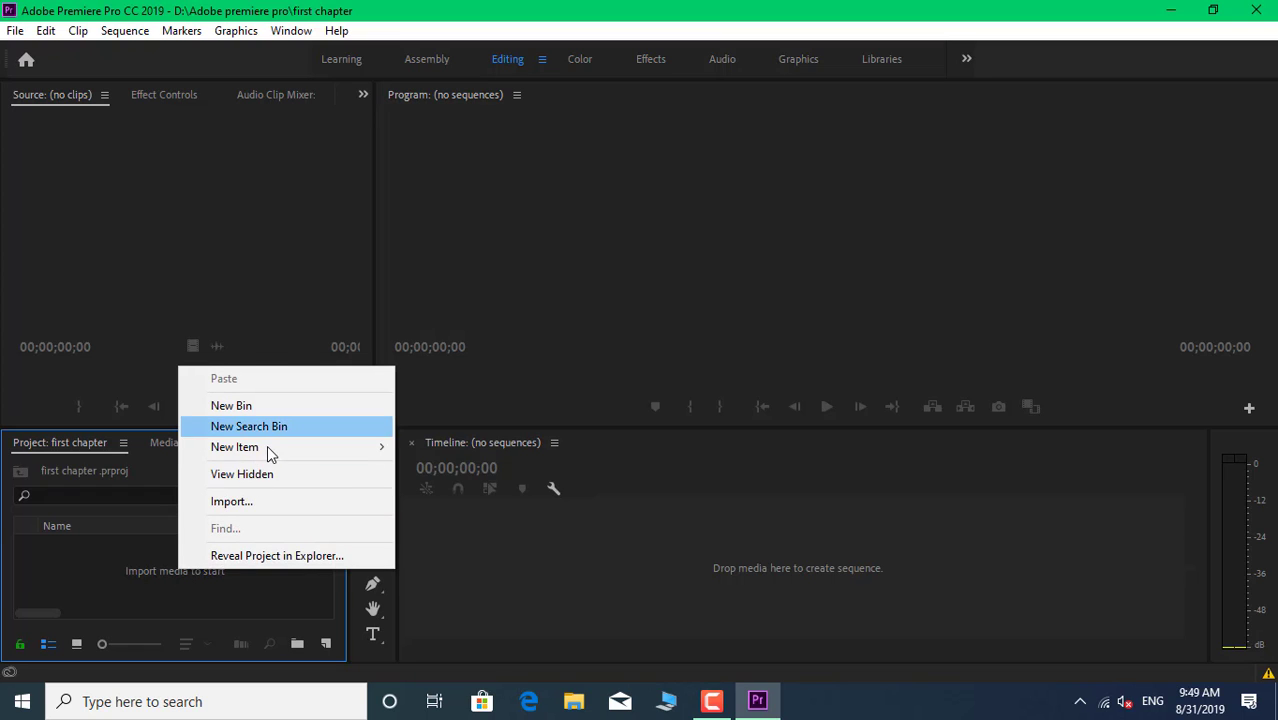
pyautogui.moveTo(267, 449)
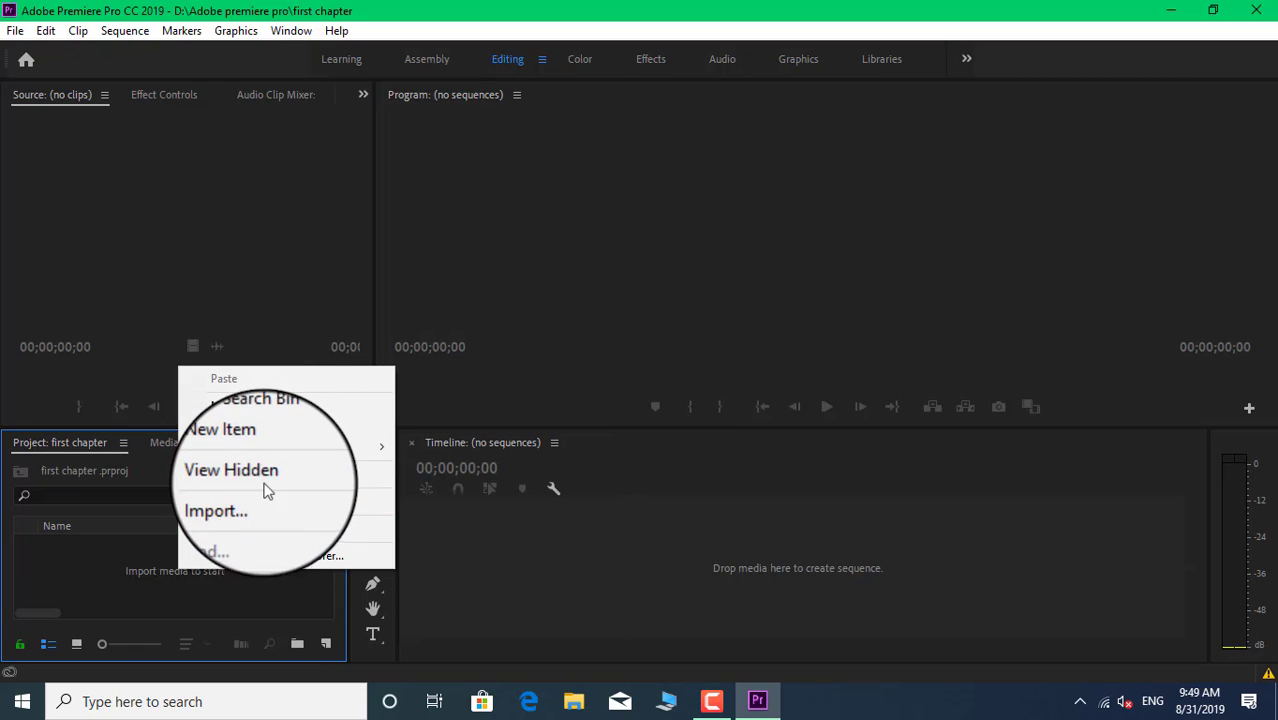
pyautogui.click(262, 510)
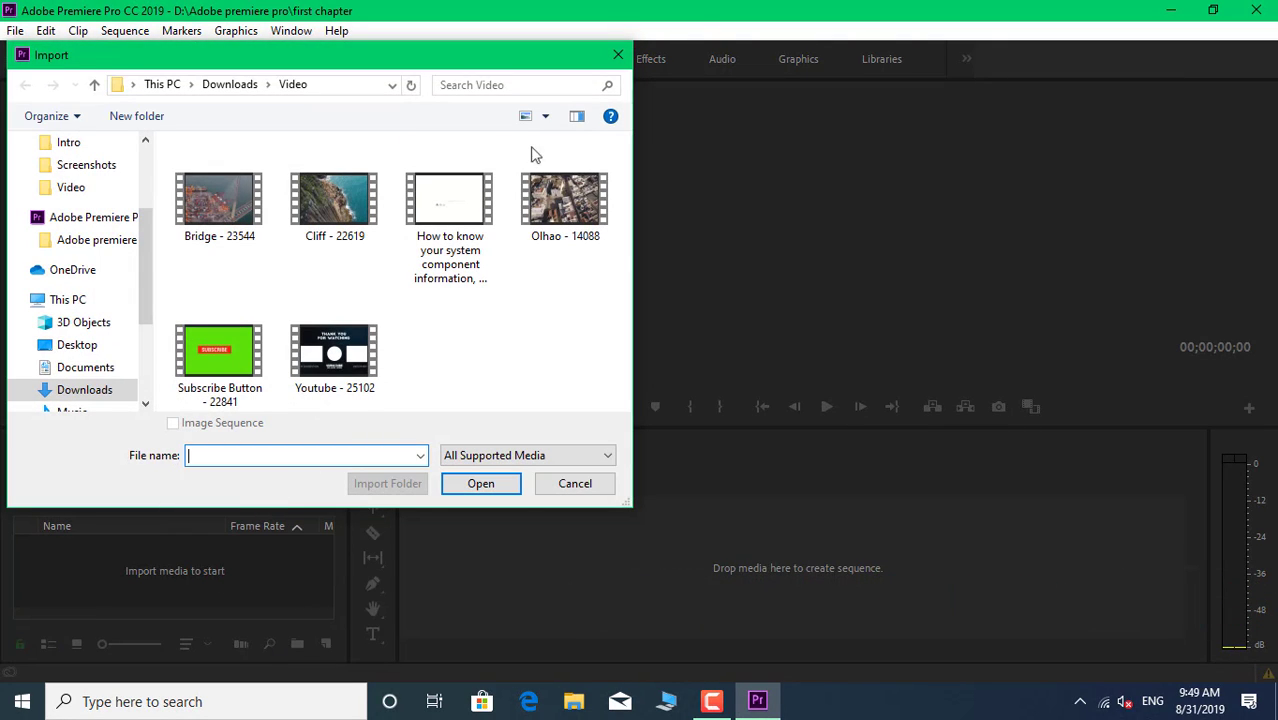
pyautogui.click(616, 55)
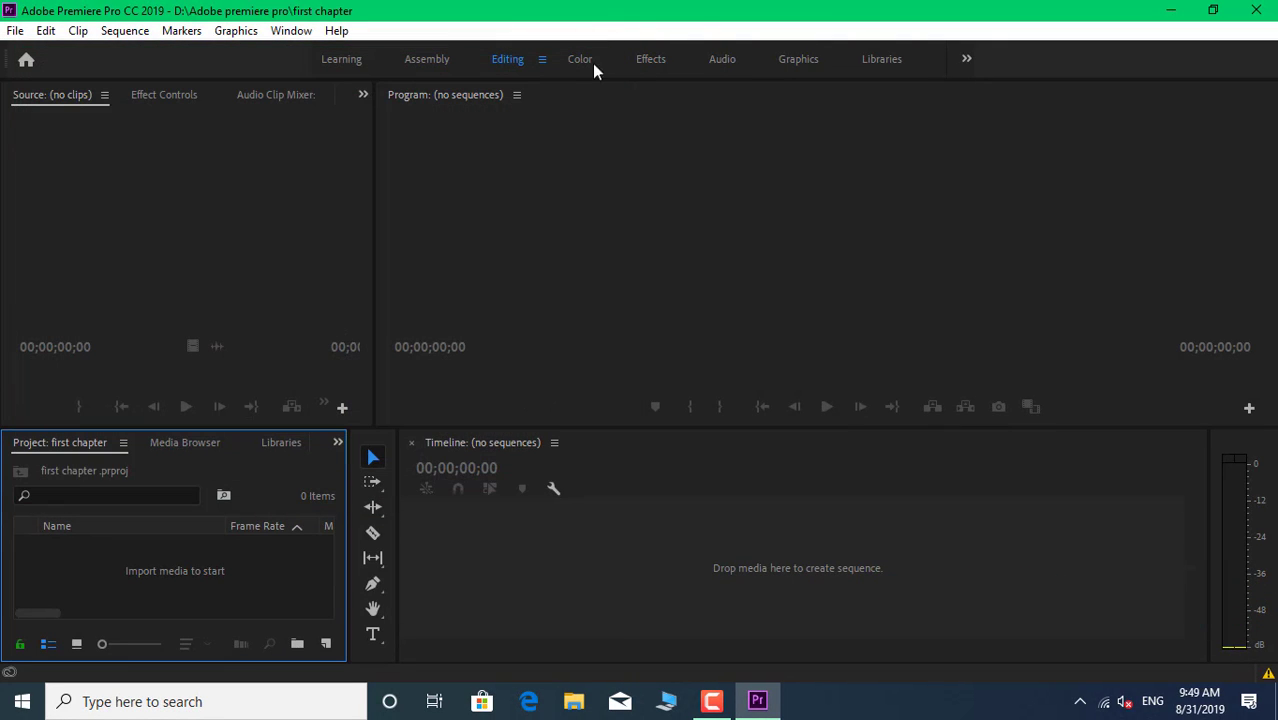
# Import Olhao - 14088.mp4, Cliff - 22619.mp4 and Bridge - 23544.mp4 into the project
pyautogui.doubleClick(186, 588)
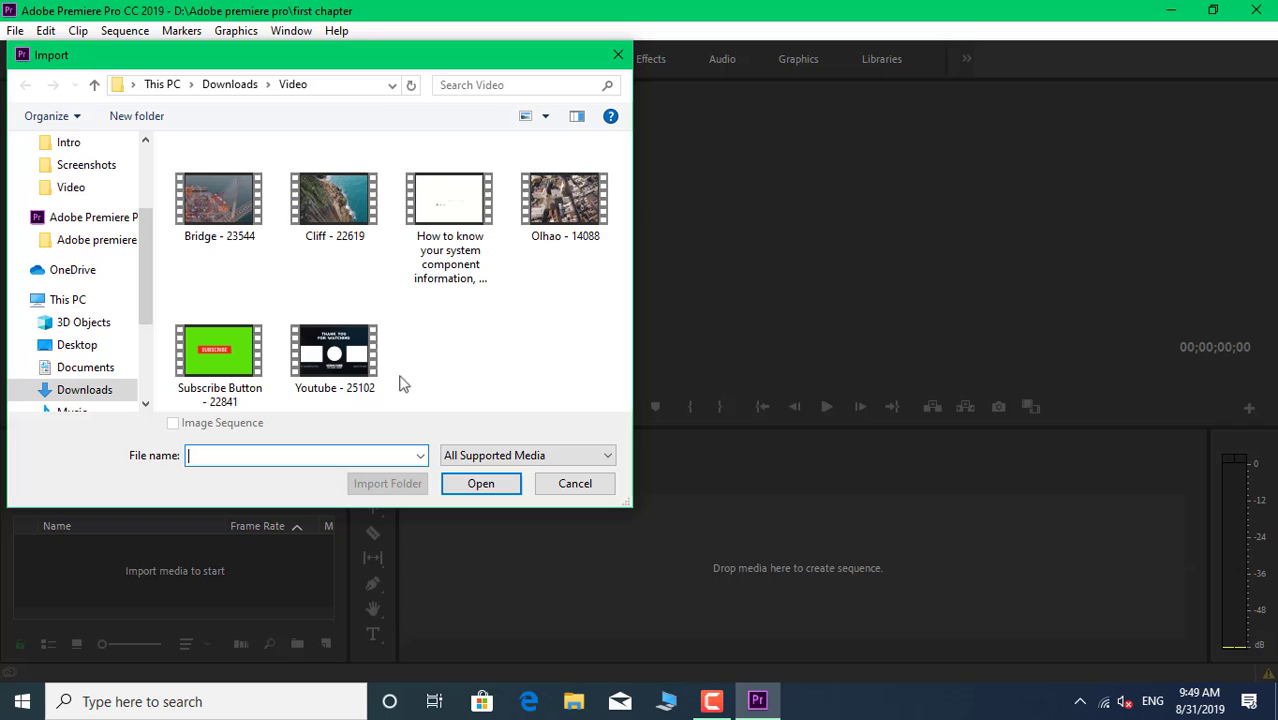
pyautogui.click(576, 216)
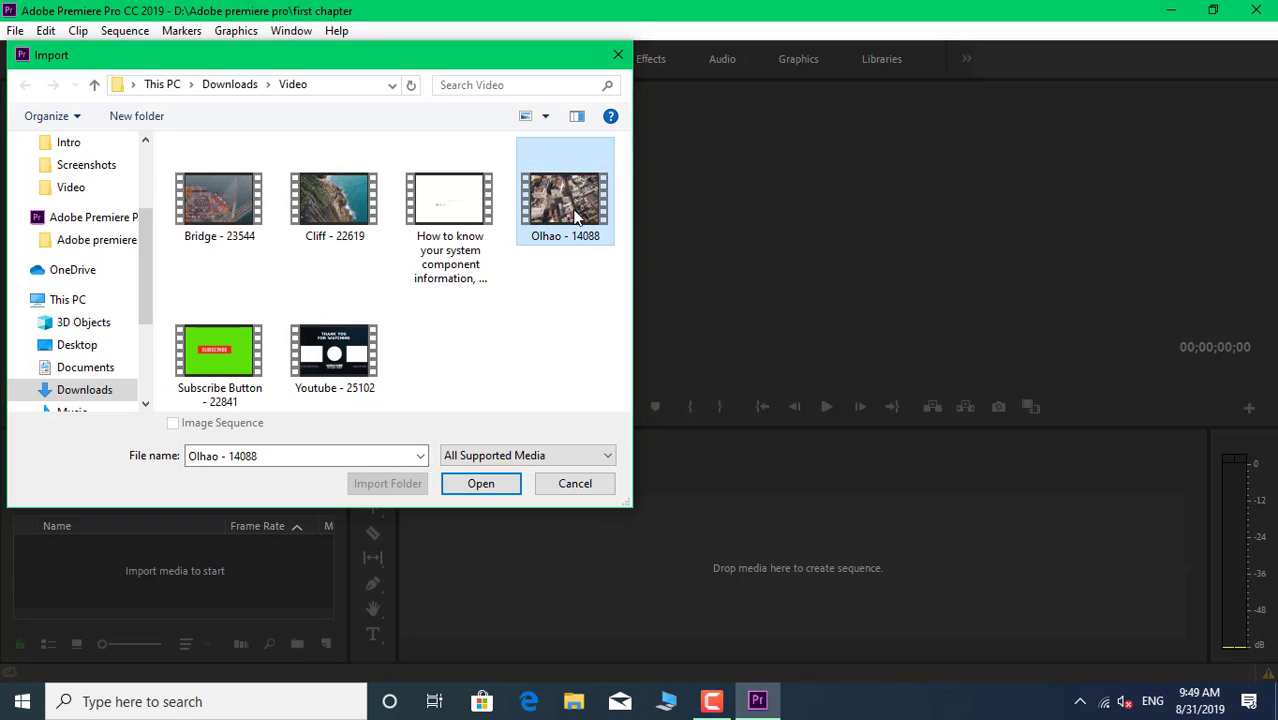
pyautogui.keyDown('ctrl'); pyautogui.click(300, 240); pyautogui.keyUp('ctrl')
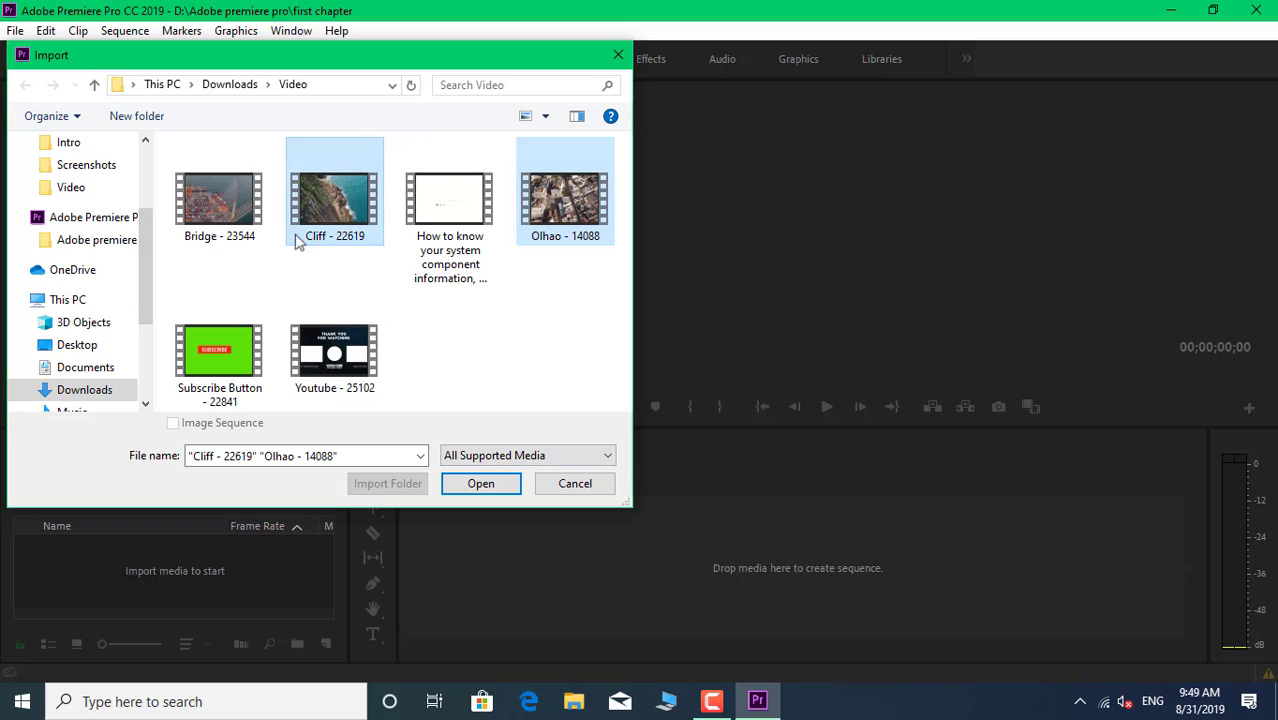
pyautogui.keyDown('ctrl'); pyautogui.click(194, 240); pyautogui.keyUp('ctrl')
pyautogui.click(480, 483)
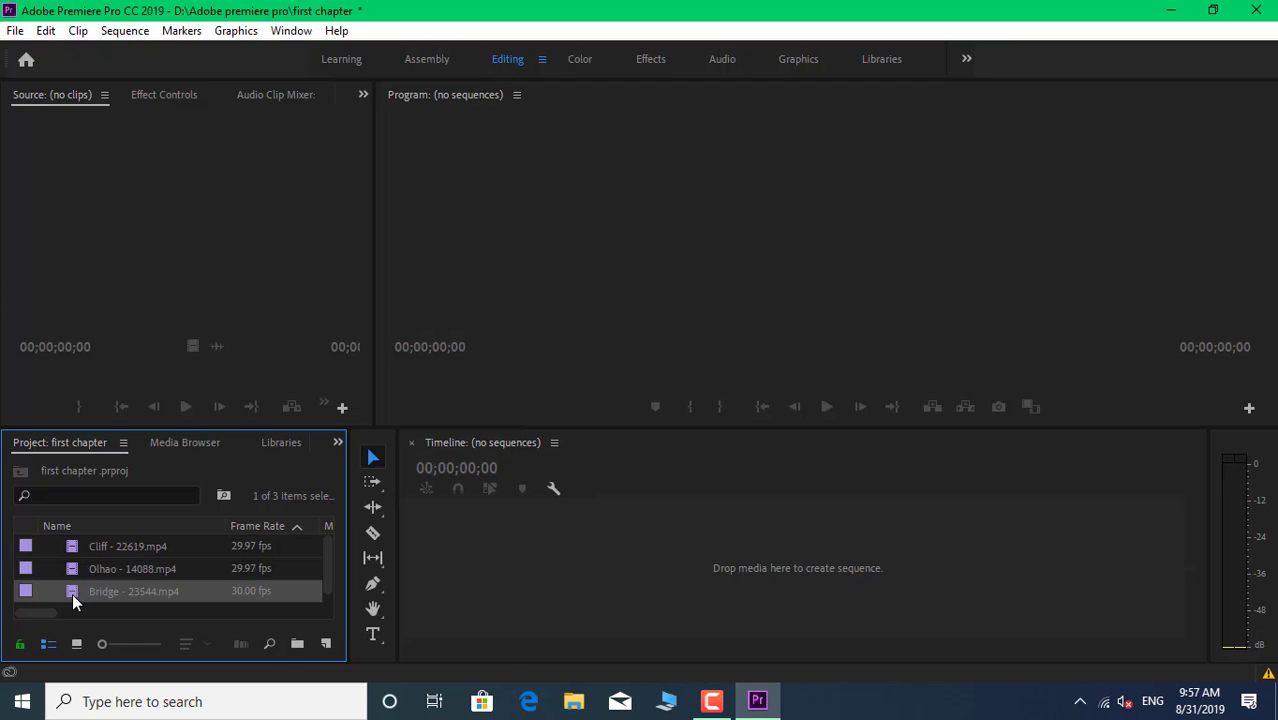
# Switch the Project panel to Icon View and drag Cliff - 22619.mp4 into the Source monitor
pyautogui.click(76, 643)
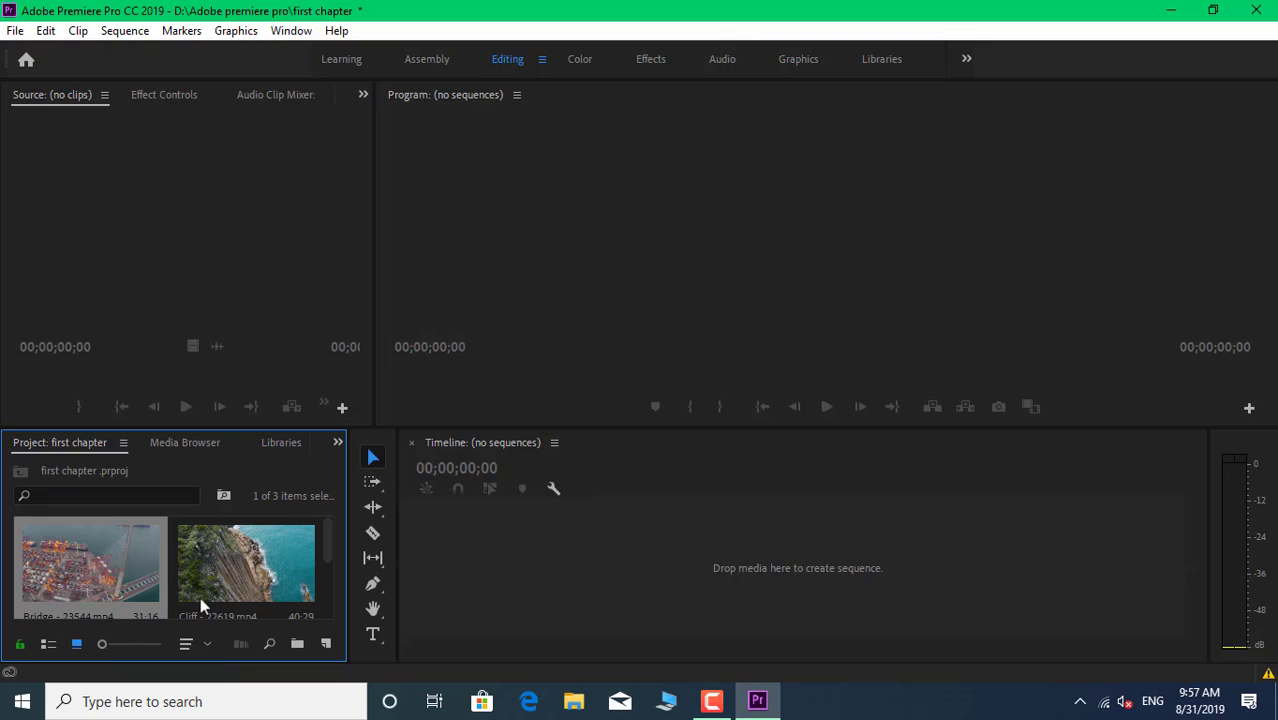
pyautogui.click(262, 585)
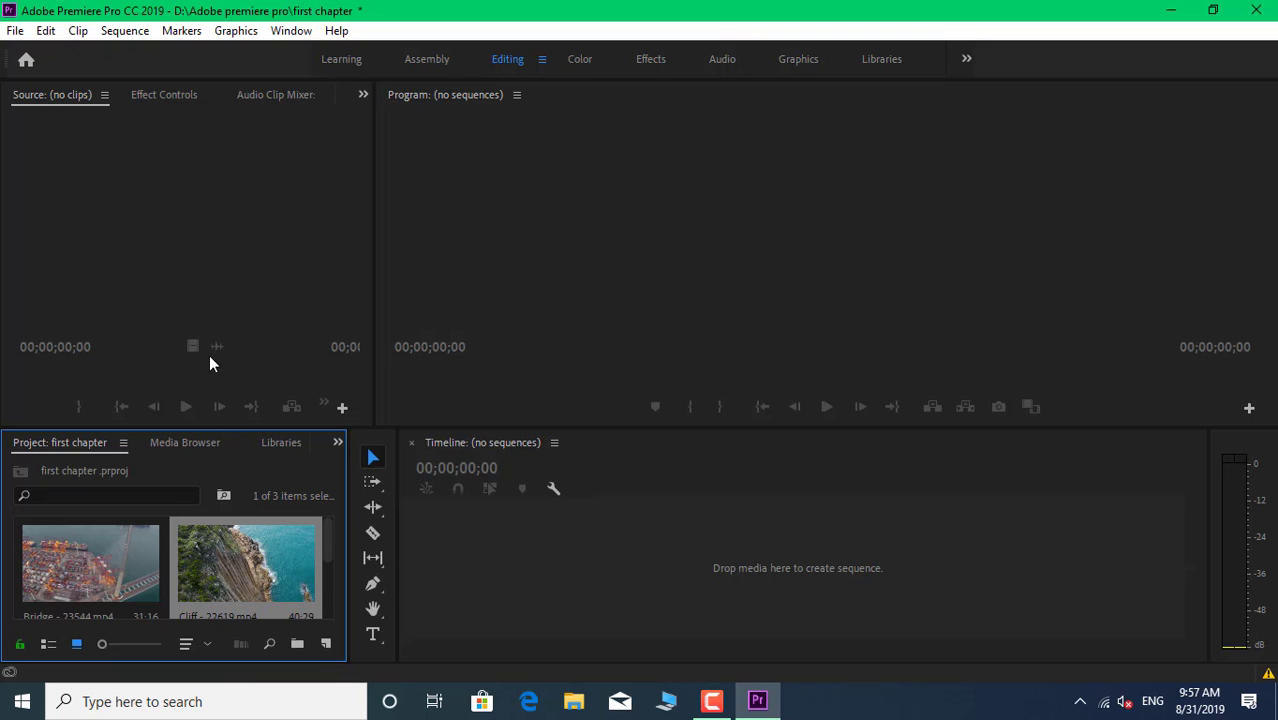
pyautogui.moveTo(262, 585); pyautogui.dragTo(174, 259)
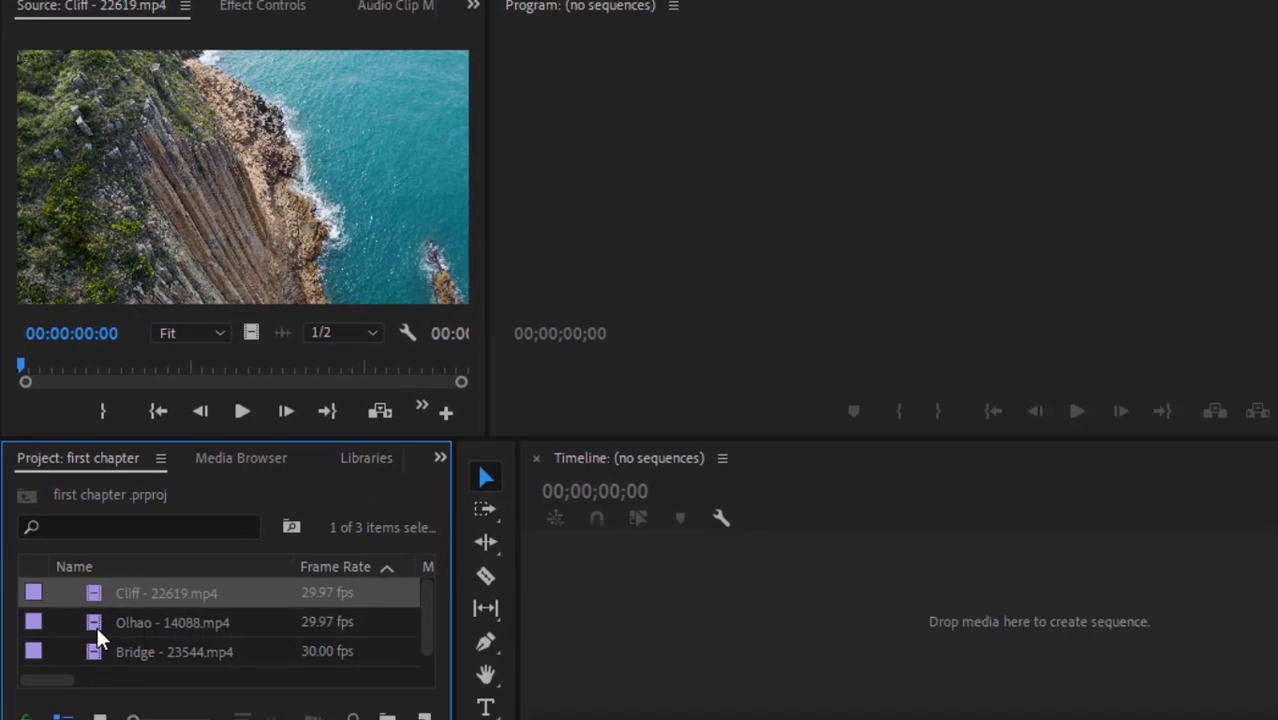
pyautogui.click(97, 624)
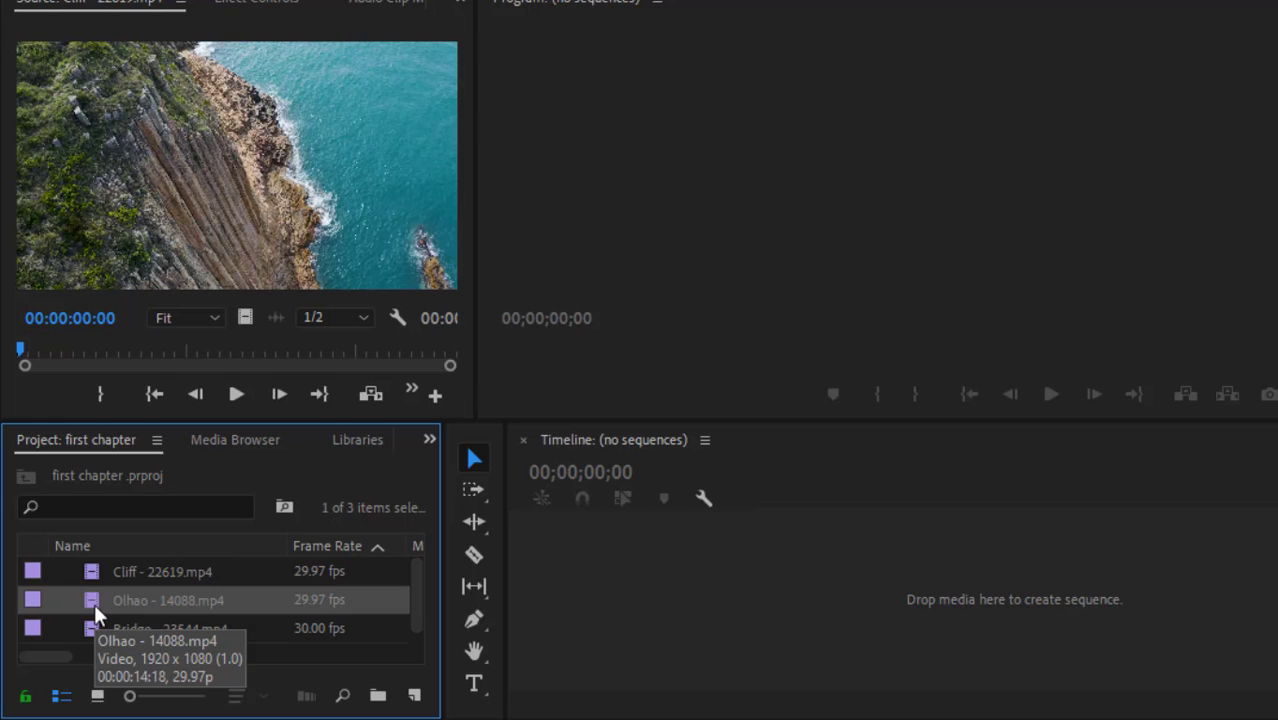
# Open Olhao in a widened Source monitor, play to 00:00:02:19, and set zoom to Fit
pyautogui.doubleClick(94, 600)
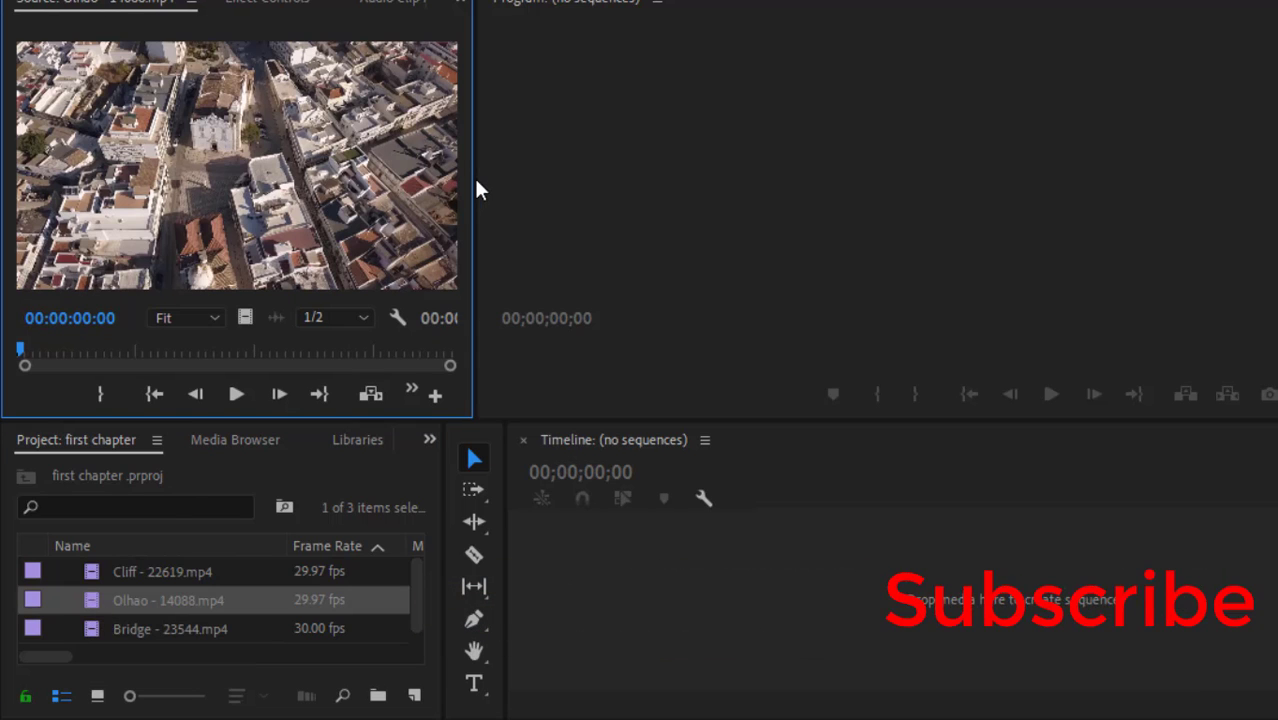
pyautogui.moveTo(474, 190); pyautogui.dragTo(670, 196)
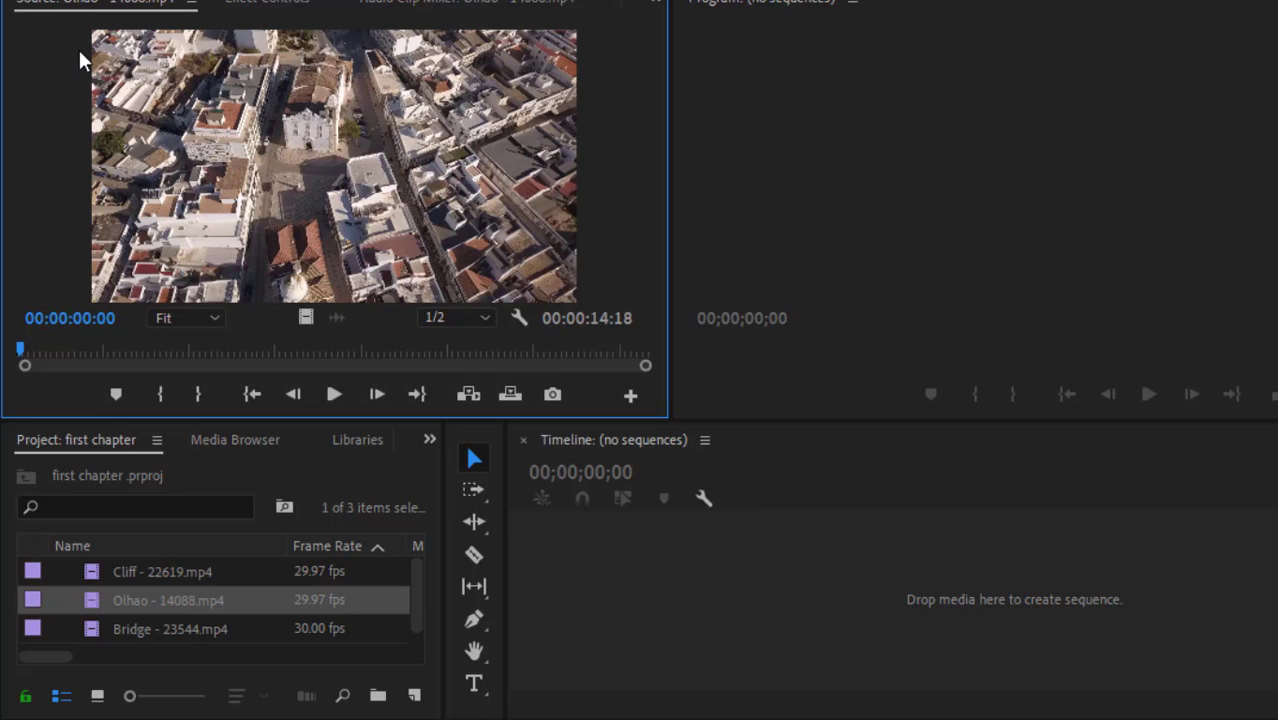
pyautogui.click(334, 393)
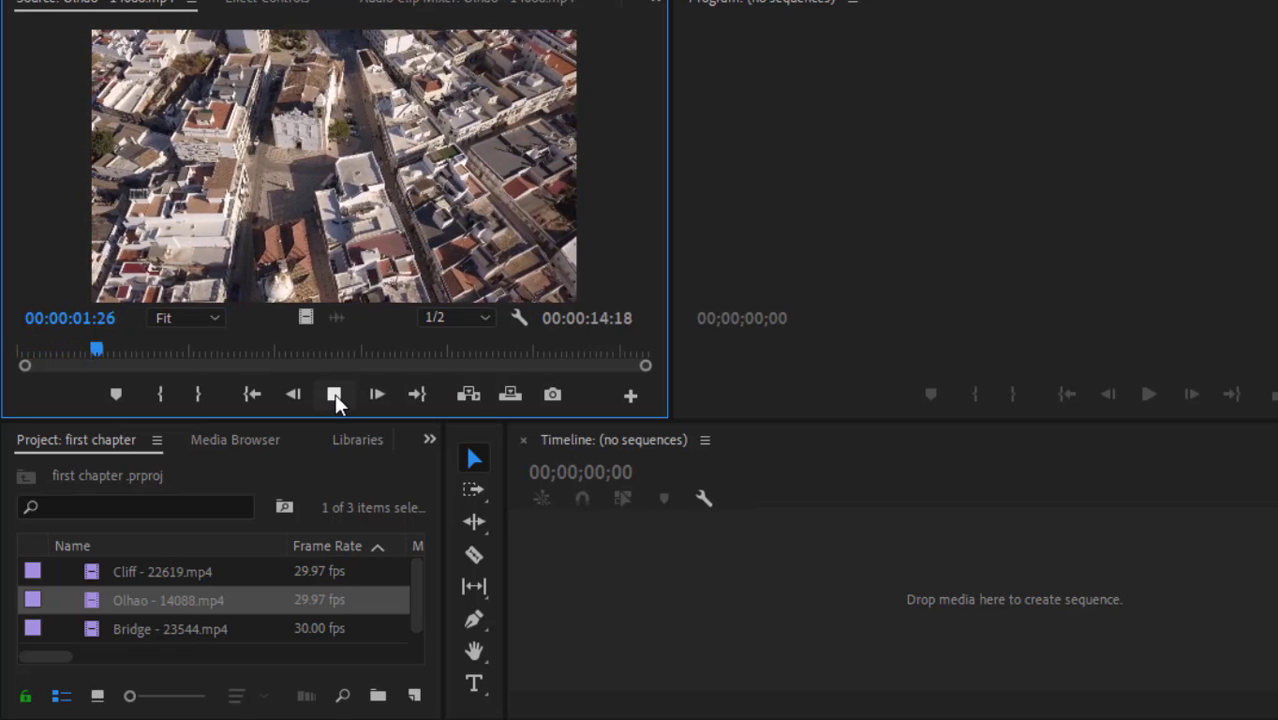
pyautogui.click(334, 393)
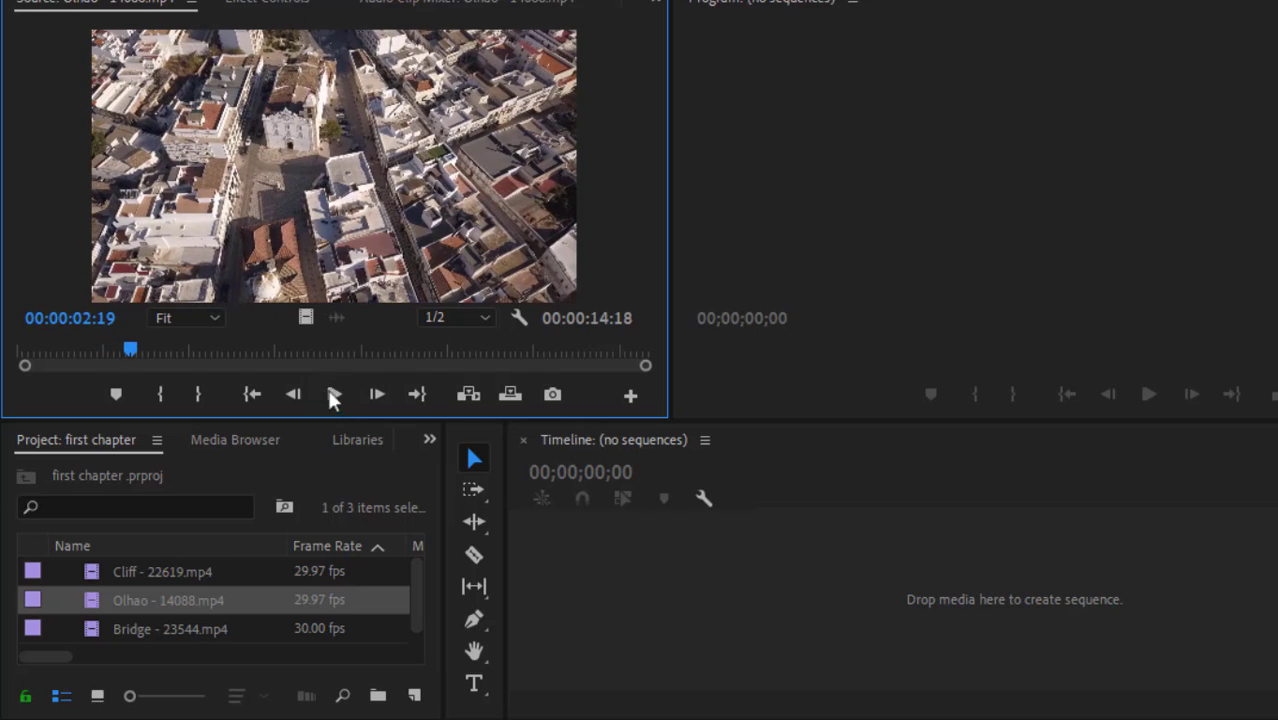
pyautogui.click(214, 317)
pyautogui.click(189, 364)
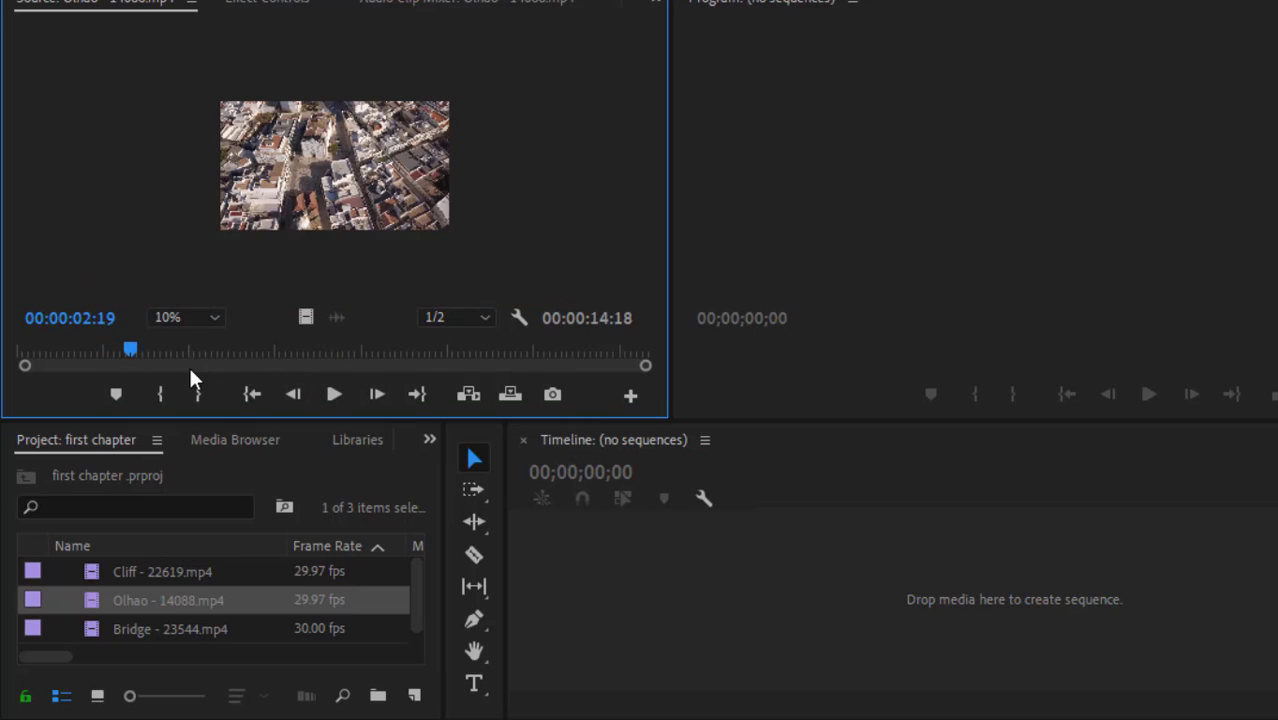
pyautogui.click(201, 320)
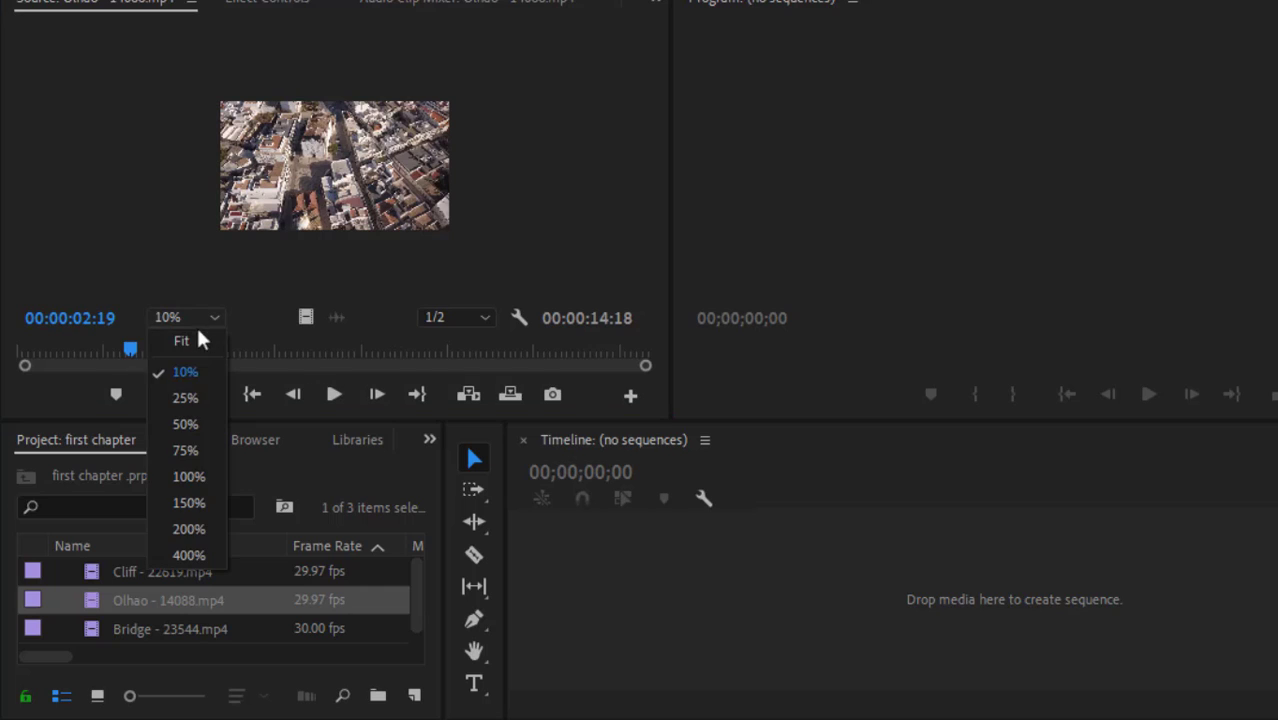
pyautogui.click(188, 340)
# Test playback at 1/4 and Full resolution, finishing with playback resolution set to 1/2
pyautogui.click(444, 318)
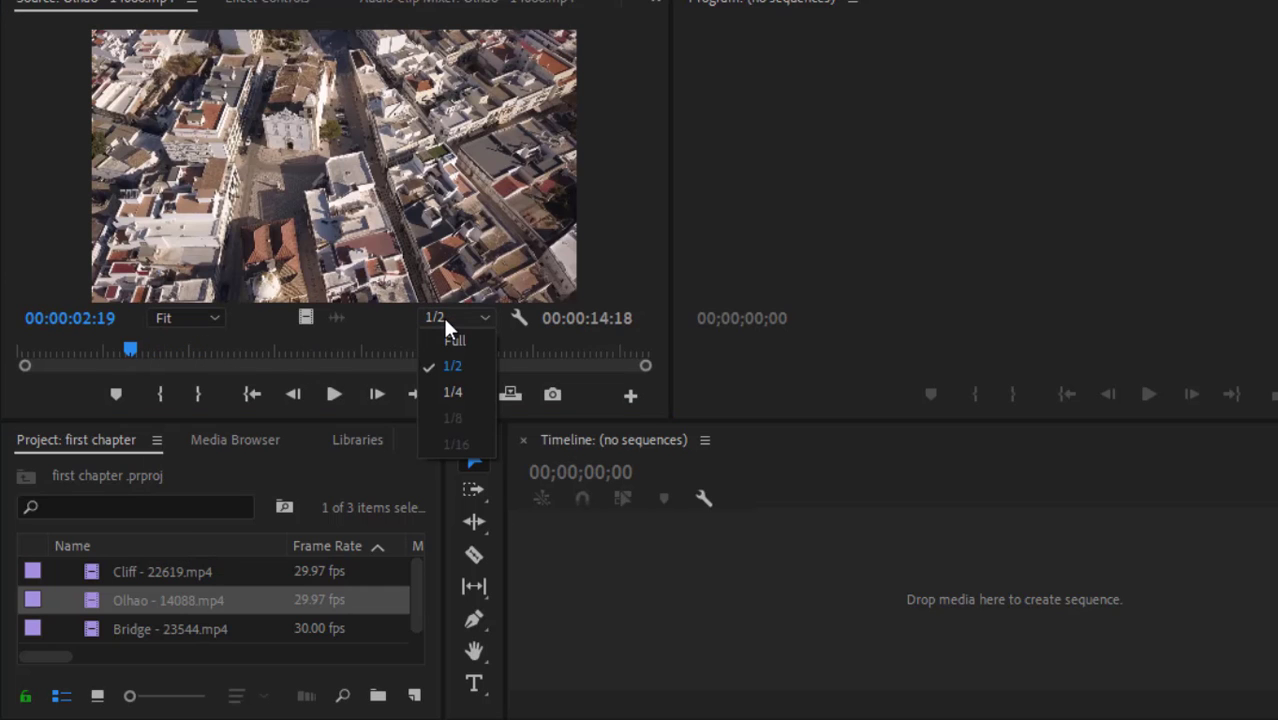
pyautogui.click(441, 393)
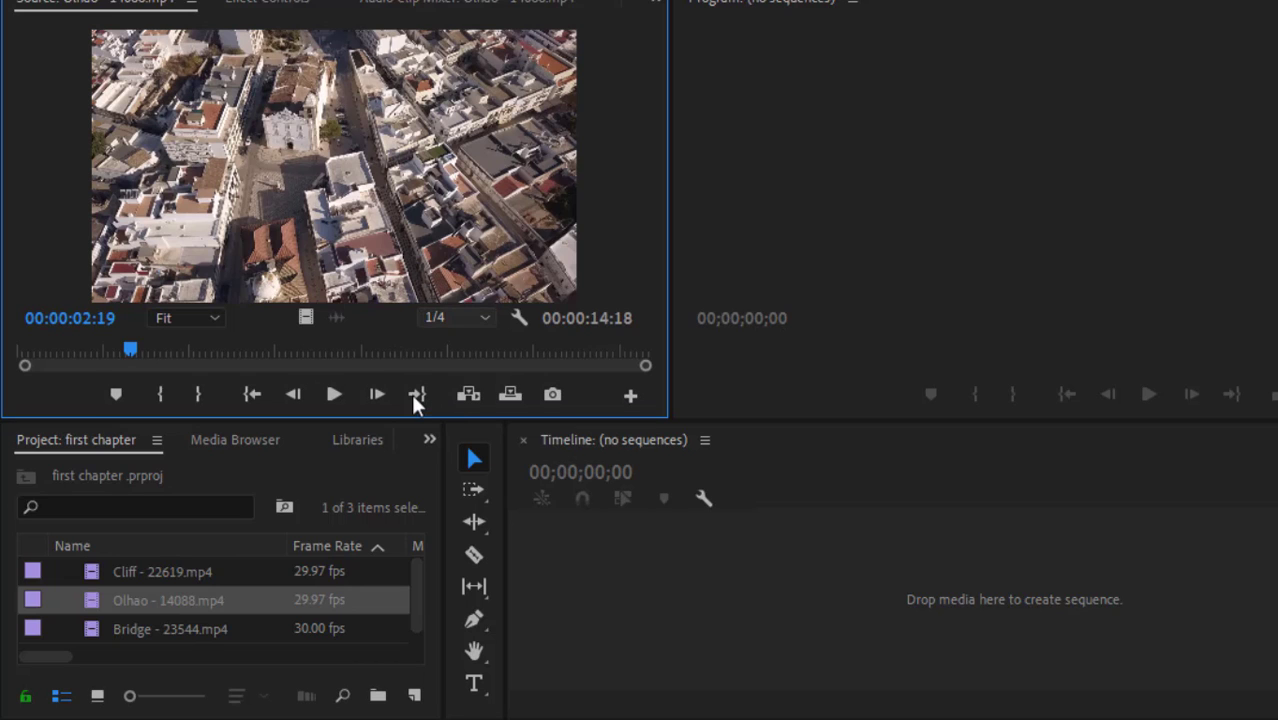
pyautogui.click(334, 394)
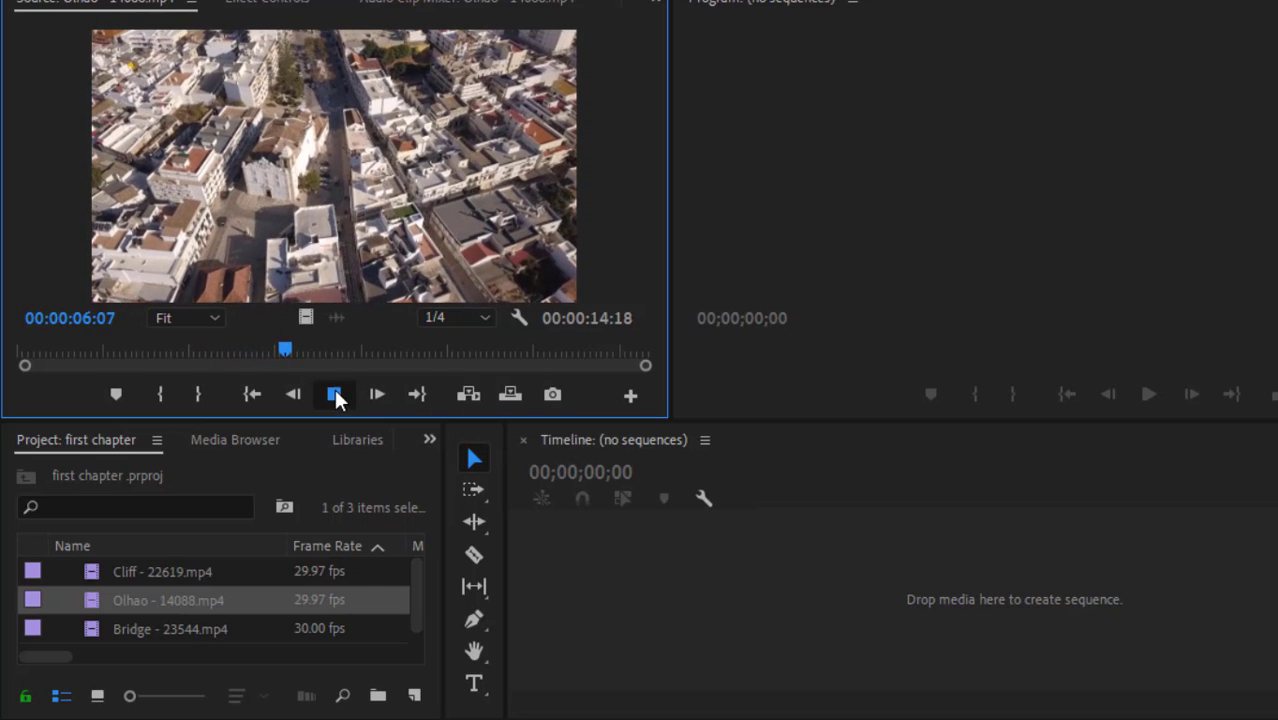
pyautogui.click(334, 394)
pyautogui.click(459, 318)
pyautogui.click(455, 342)
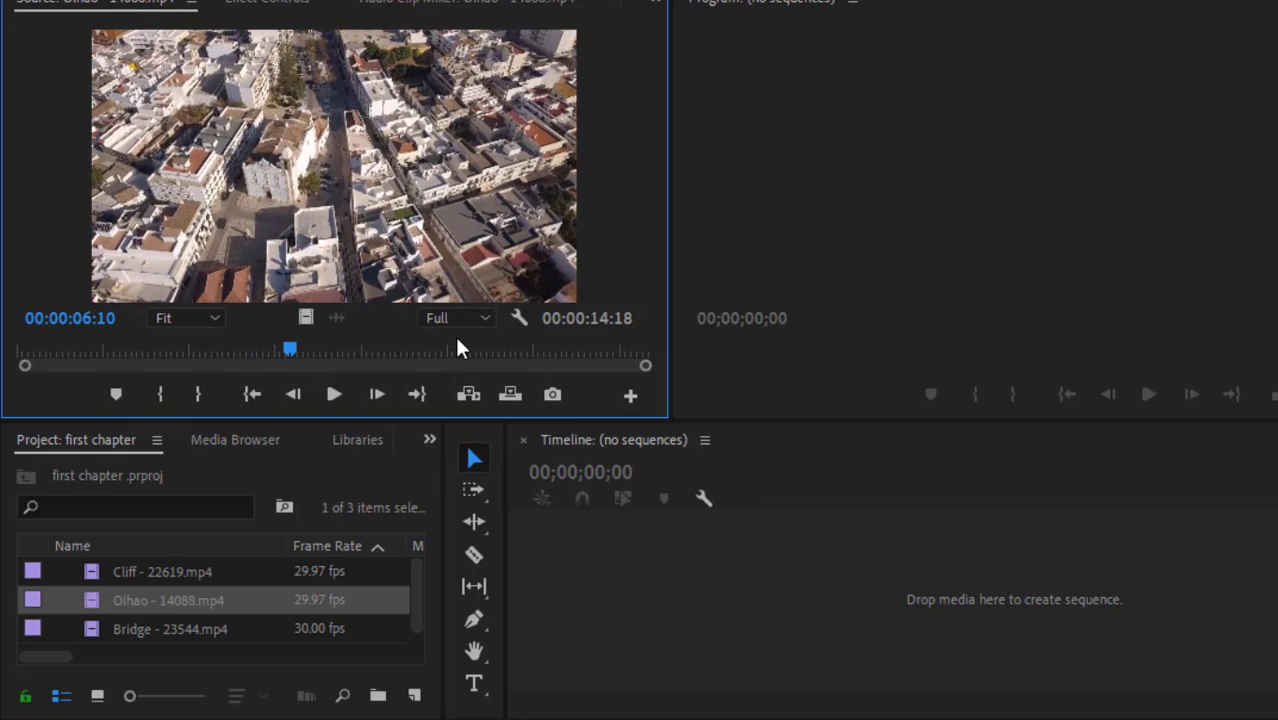
pyautogui.click(335, 396)
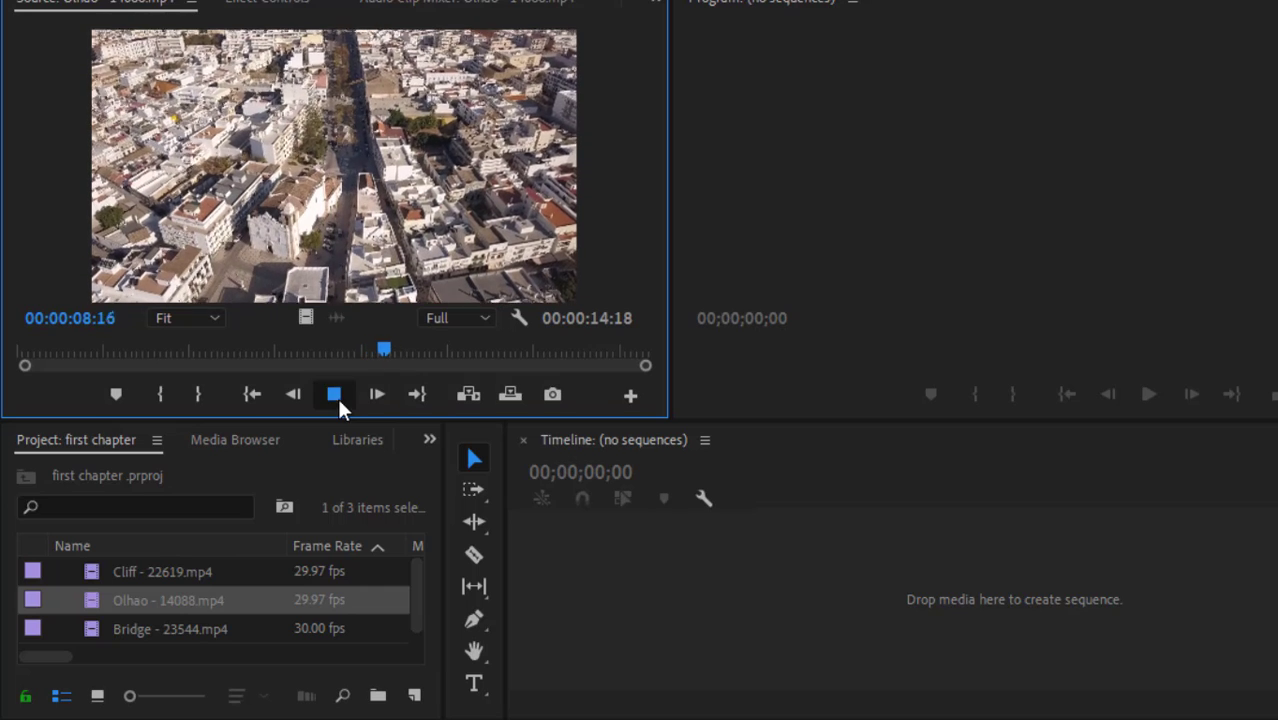
pyautogui.click(336, 395)
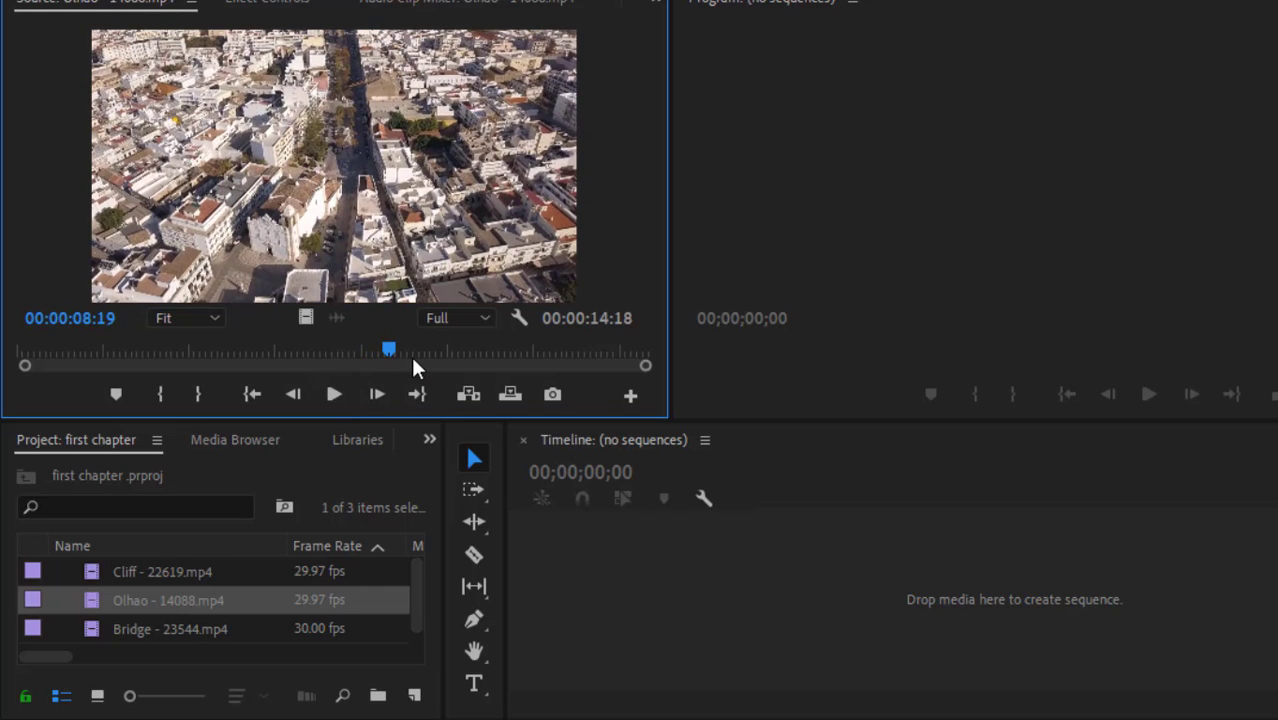
pyautogui.click(466, 318)
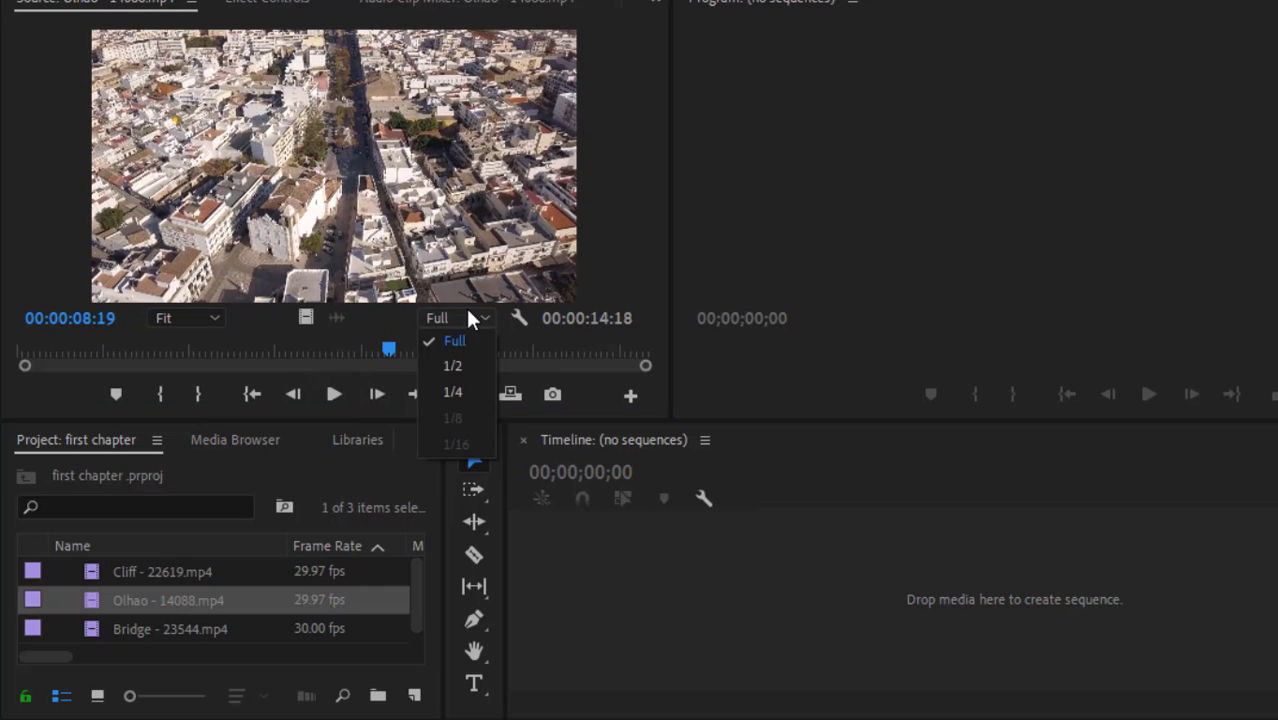
pyautogui.click(468, 363)
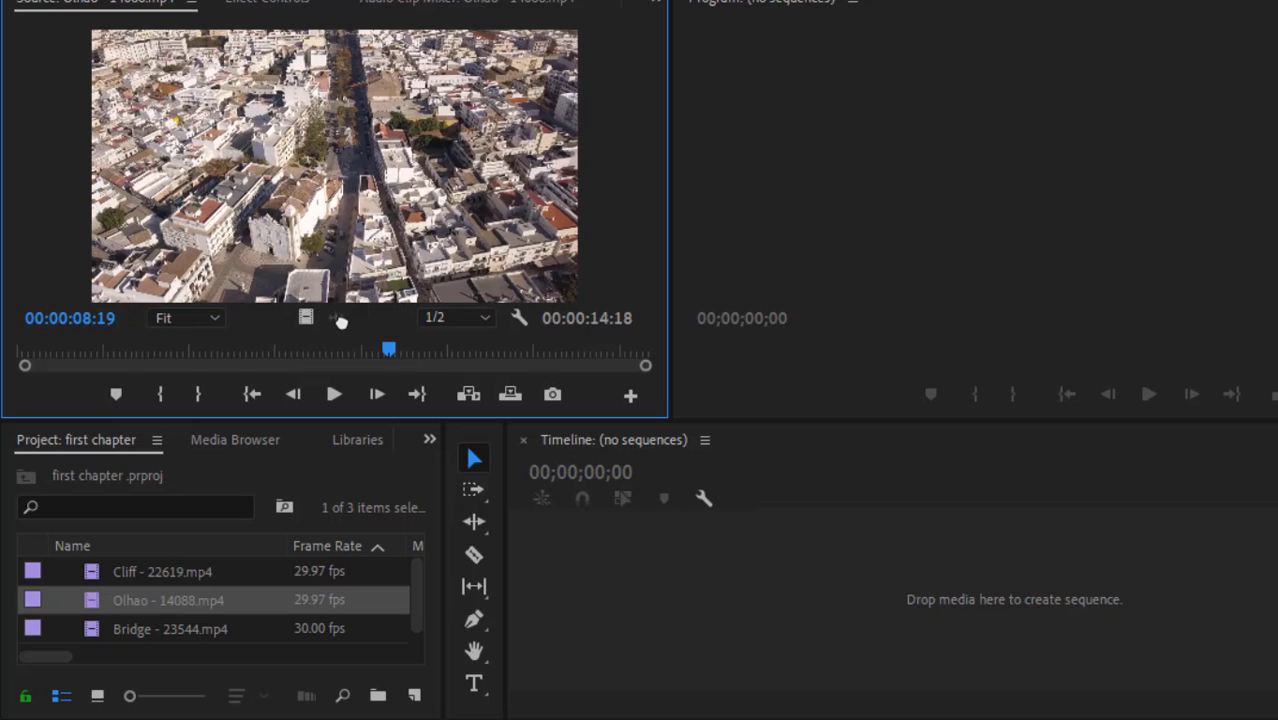
# Mark In at 00:00:04:13 and an Out point, then drag Olhao into the Timeline as sequence 'Olhao - 14088'
pyautogui.moveTo(20, 352); pyautogui.dragTo(191, 356)
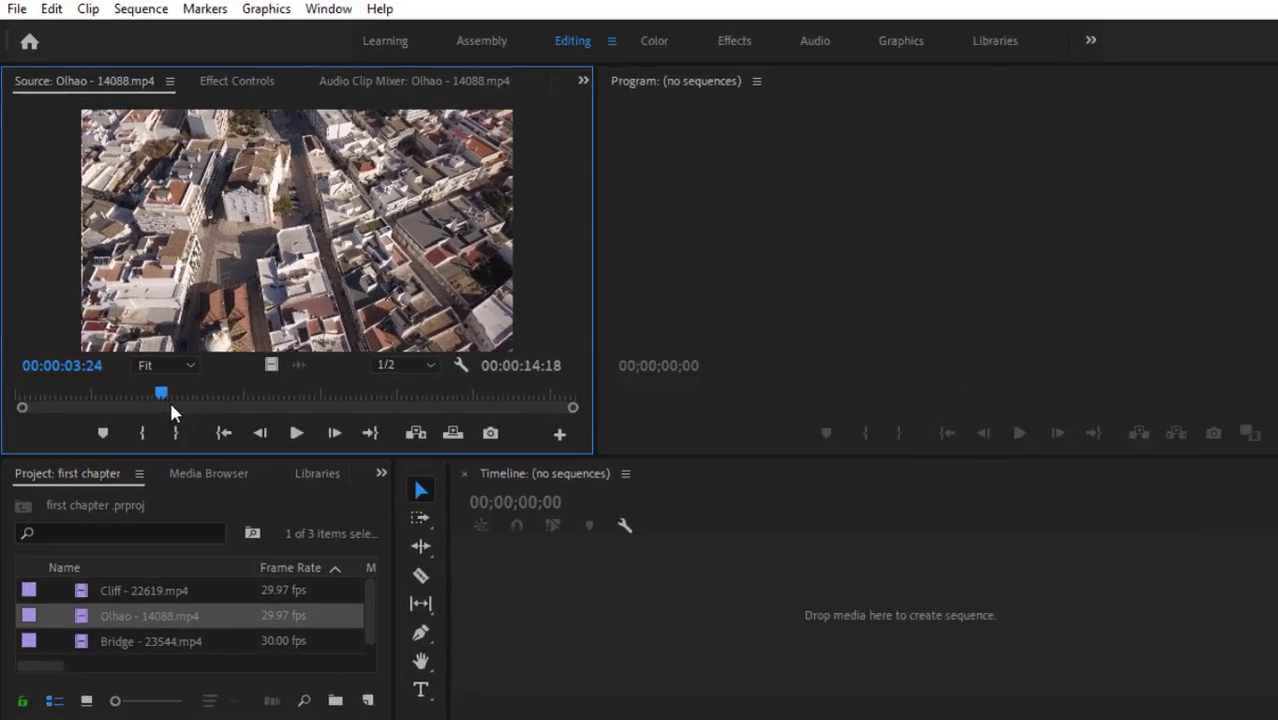
pyautogui.moveTo(171, 410); pyautogui.dragTo(184, 403)
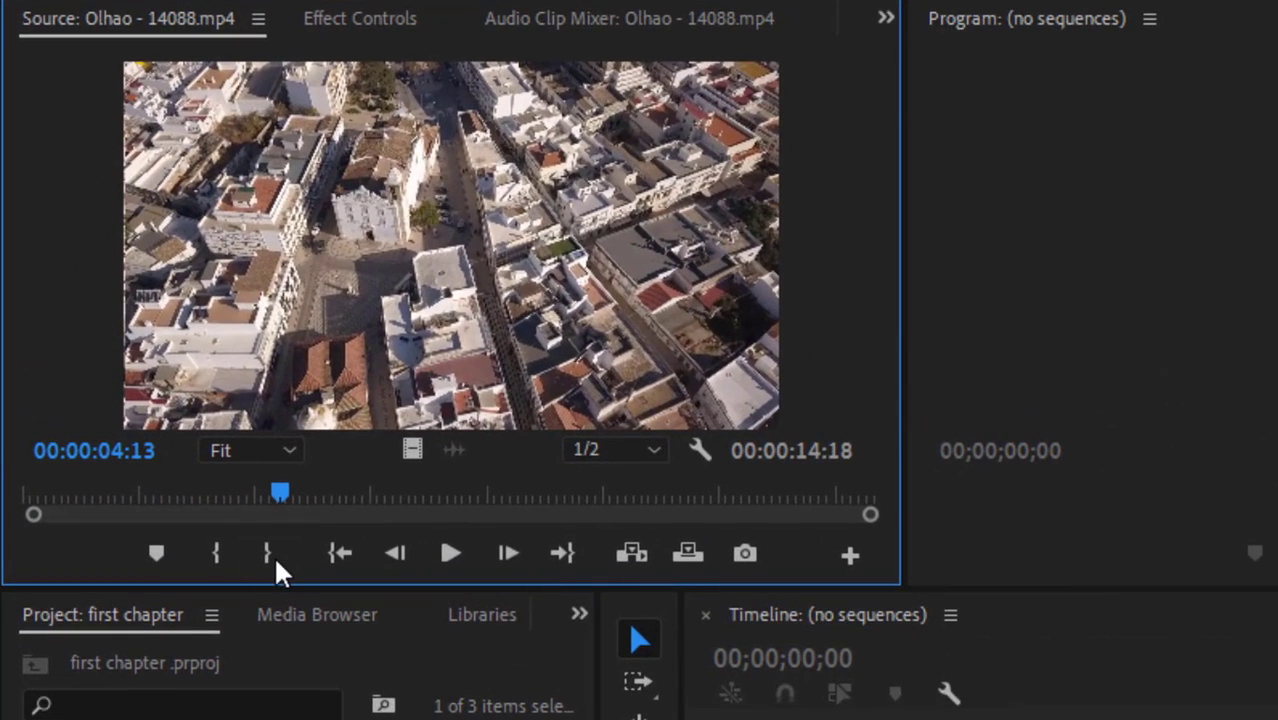
pyautogui.click(216, 556)
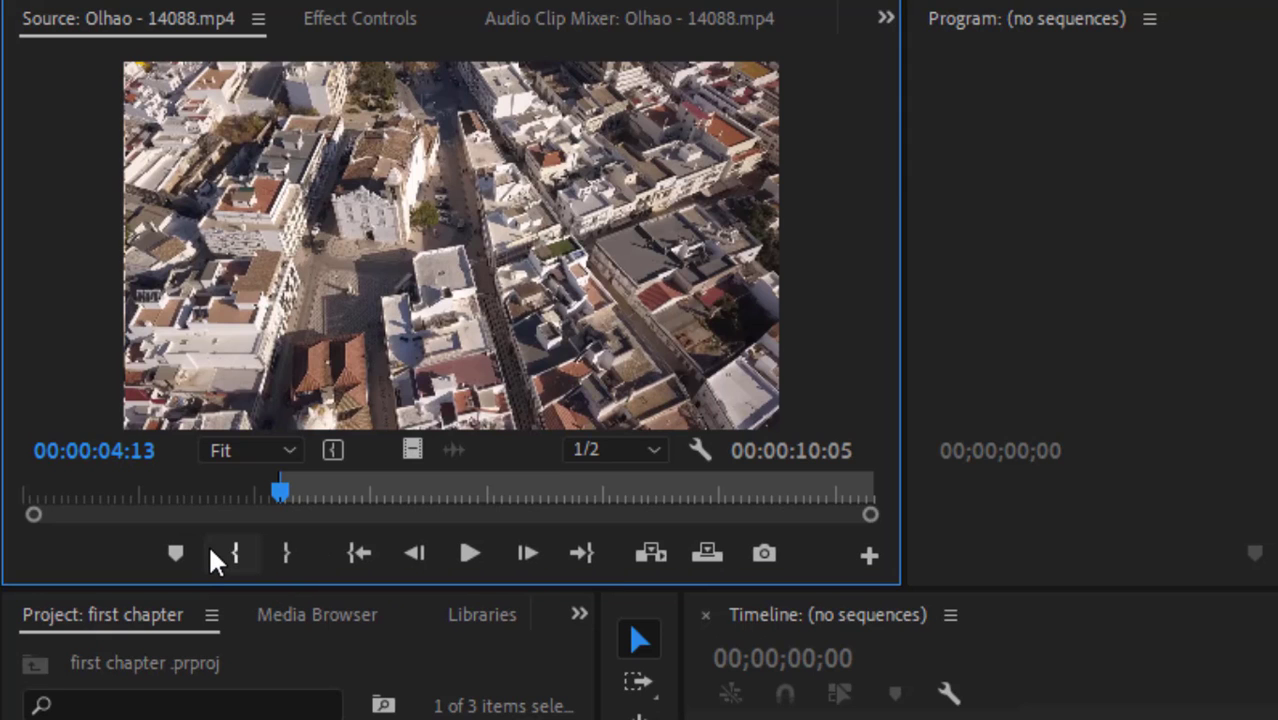
pyautogui.moveTo(280, 500); pyautogui.dragTo(565, 507)
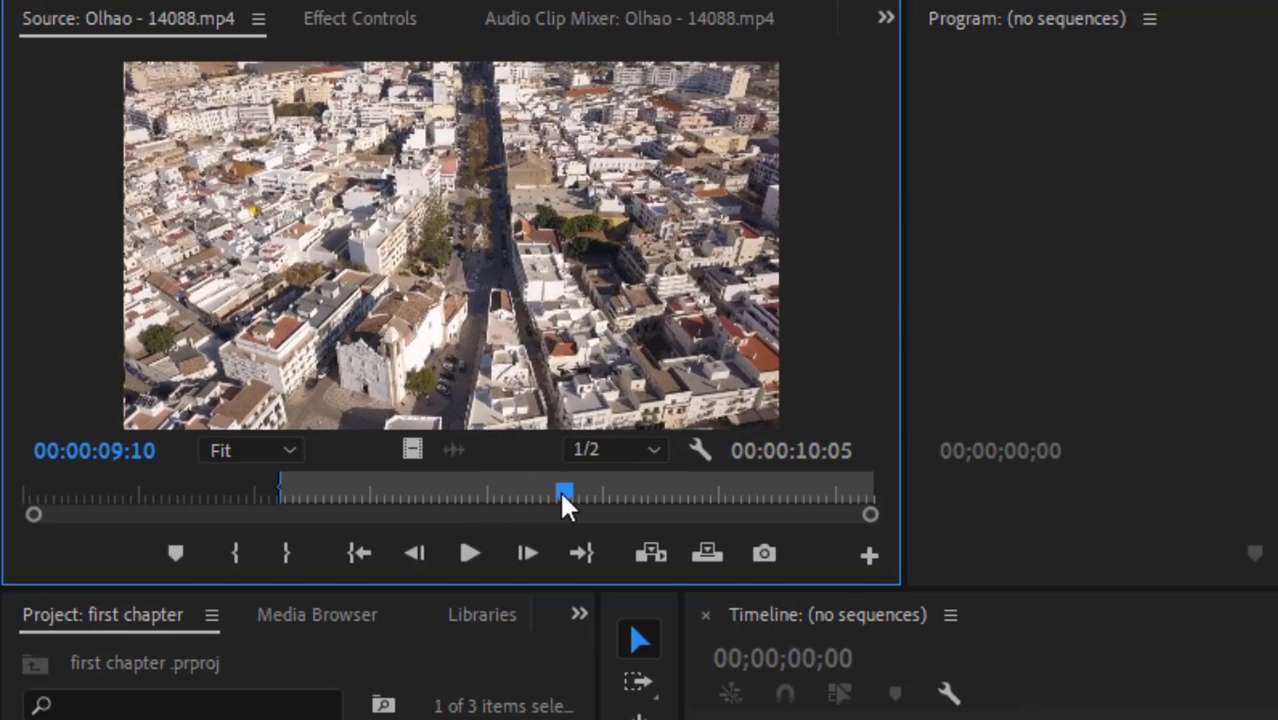
pyautogui.click(287, 556)
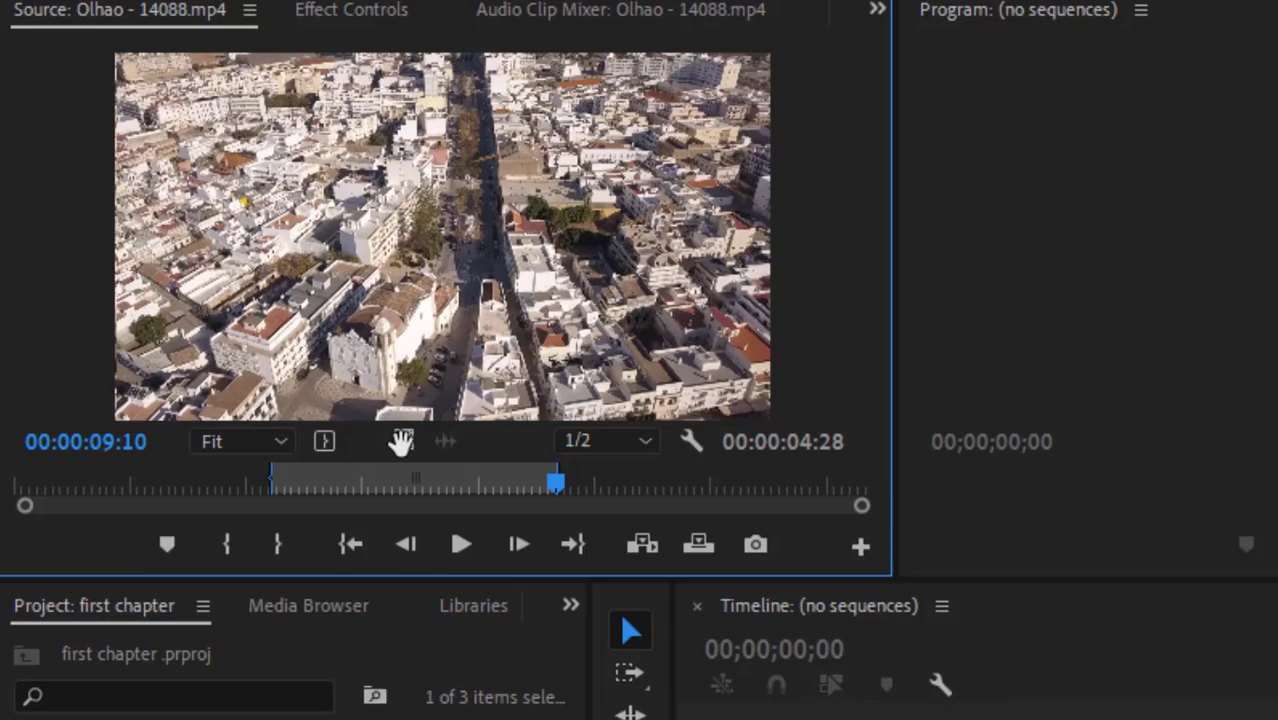
pyautogui.moveTo(412, 450)
pyautogui.mouseDown()
pyautogui.moveTo(600, 590)
pyautogui.moveTo(495, 579)
pyautogui.mouseUp()
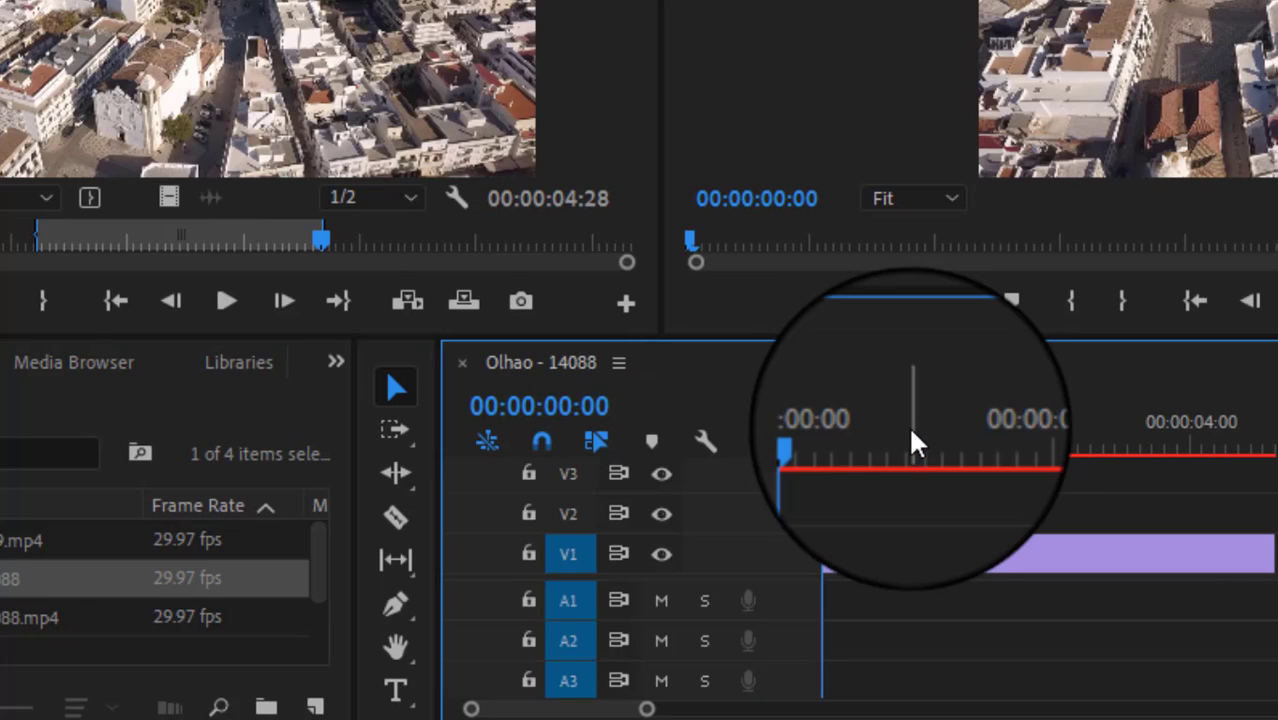
# Undo the earlier placement, insert the marked 00:00:04:28 Olhao range onto V1, play it, and widen the Program monitor
pyautogui.hotkey('ctrl', 'z')
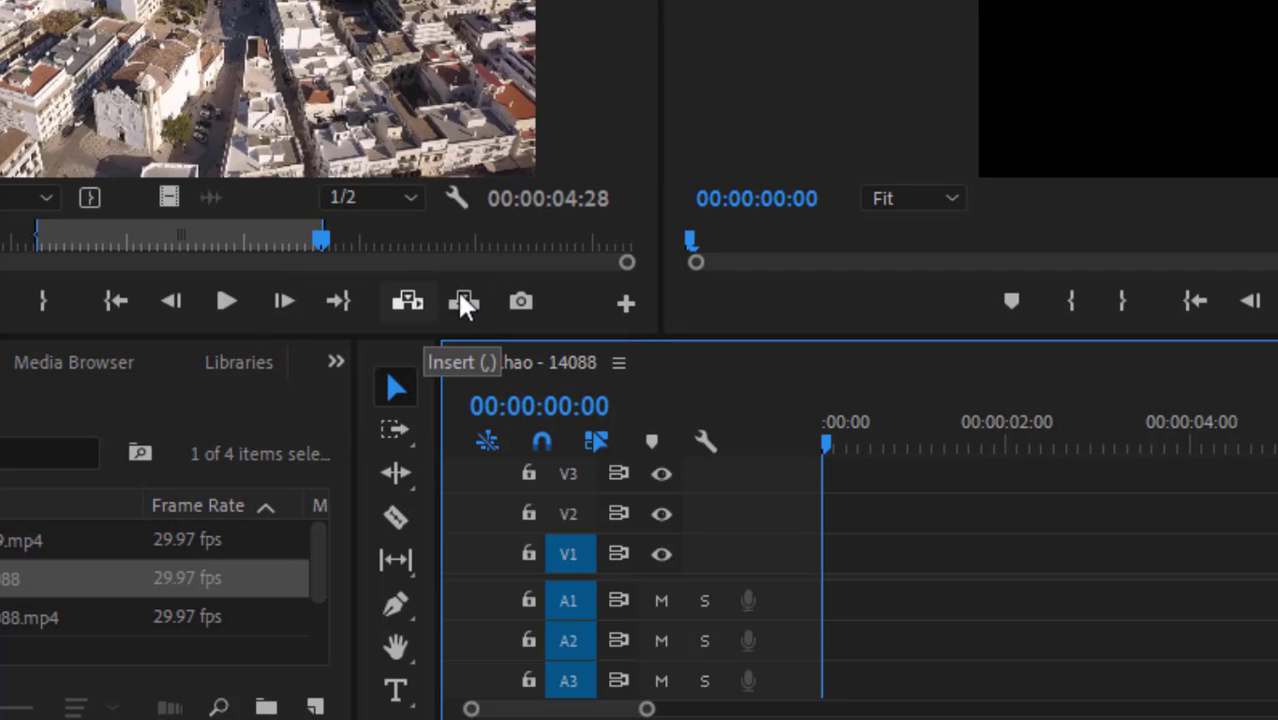
pyautogui.click(408, 300)
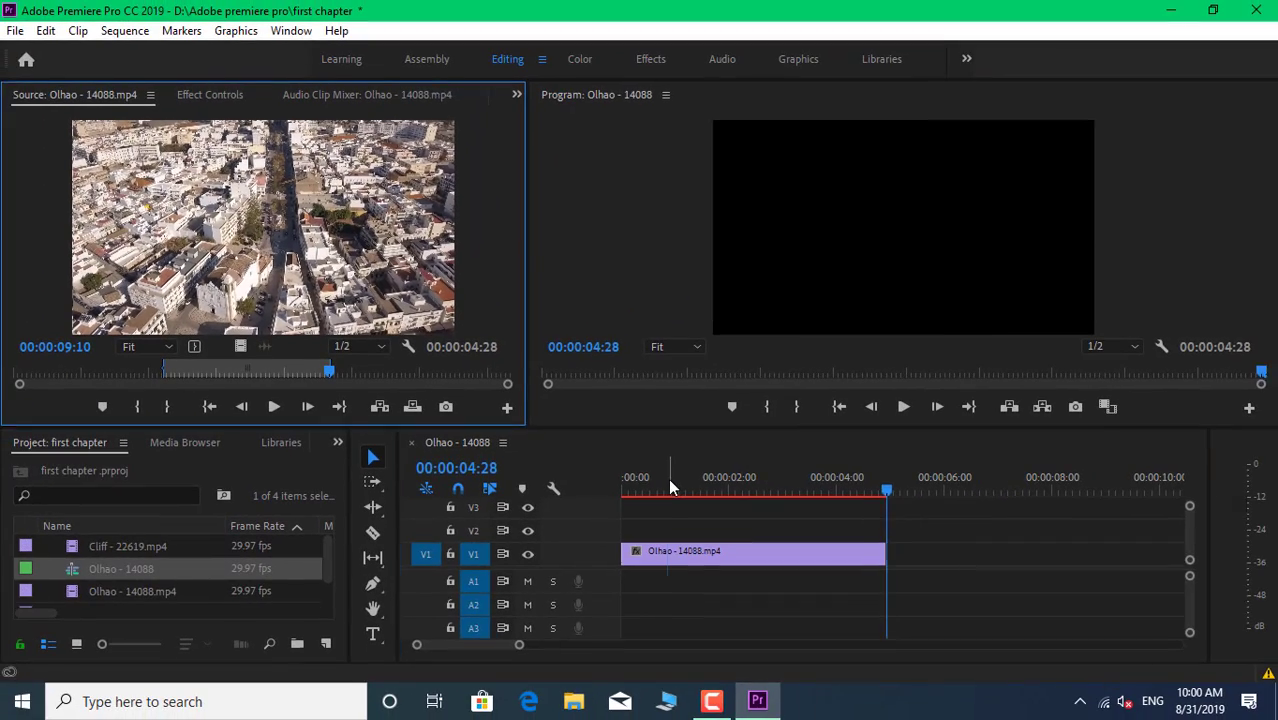
pyautogui.click(667, 487)
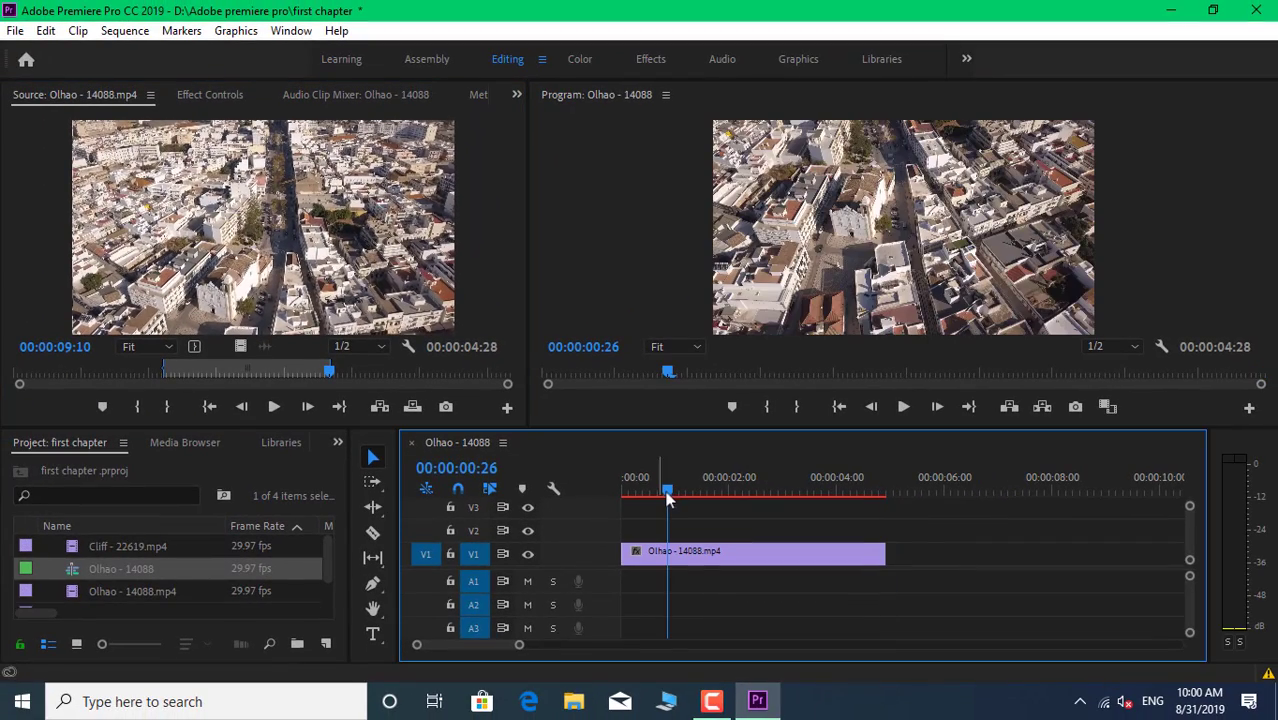
pyautogui.press('Home')
pyautogui.press('space')
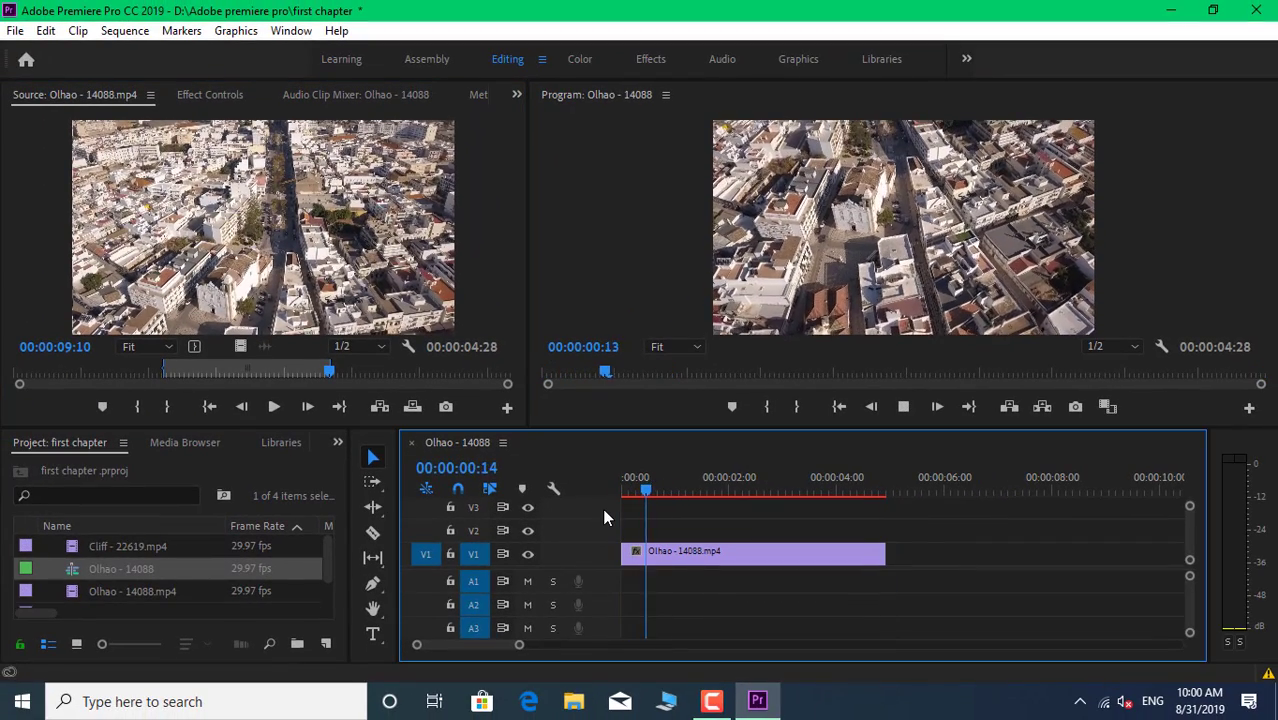
pyautogui.press('space')
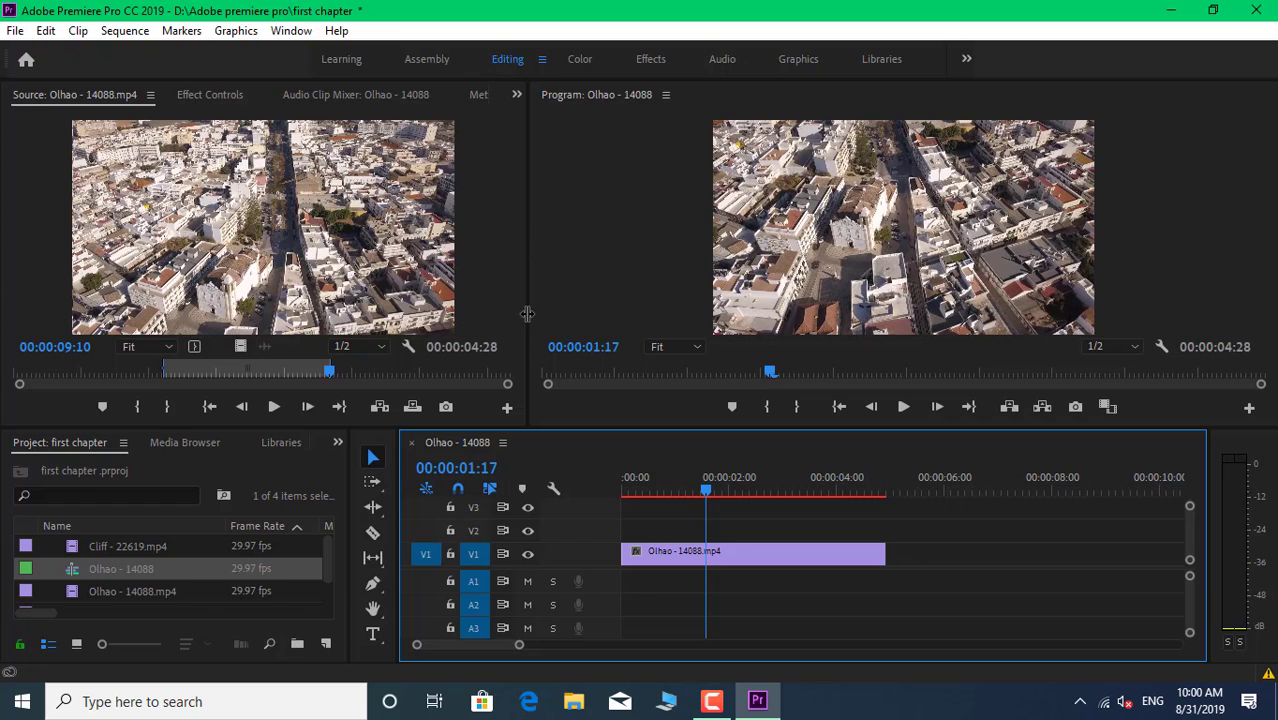
pyautogui.moveTo(528, 318); pyautogui.dragTo(268, 346)
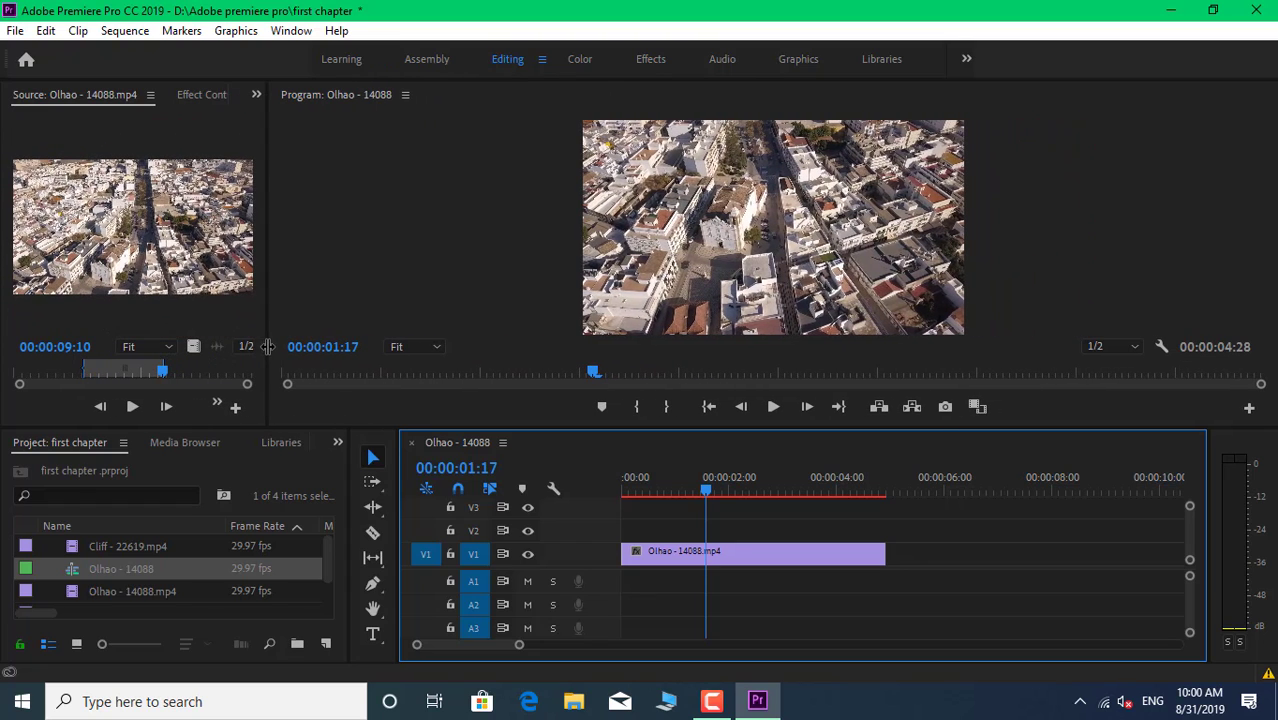
# Keep the Program view fitted, shrink the timeline to enlarge the monitors, then play back to about two seconds
pyautogui.click(416, 347)
pyautogui.click(414, 360)
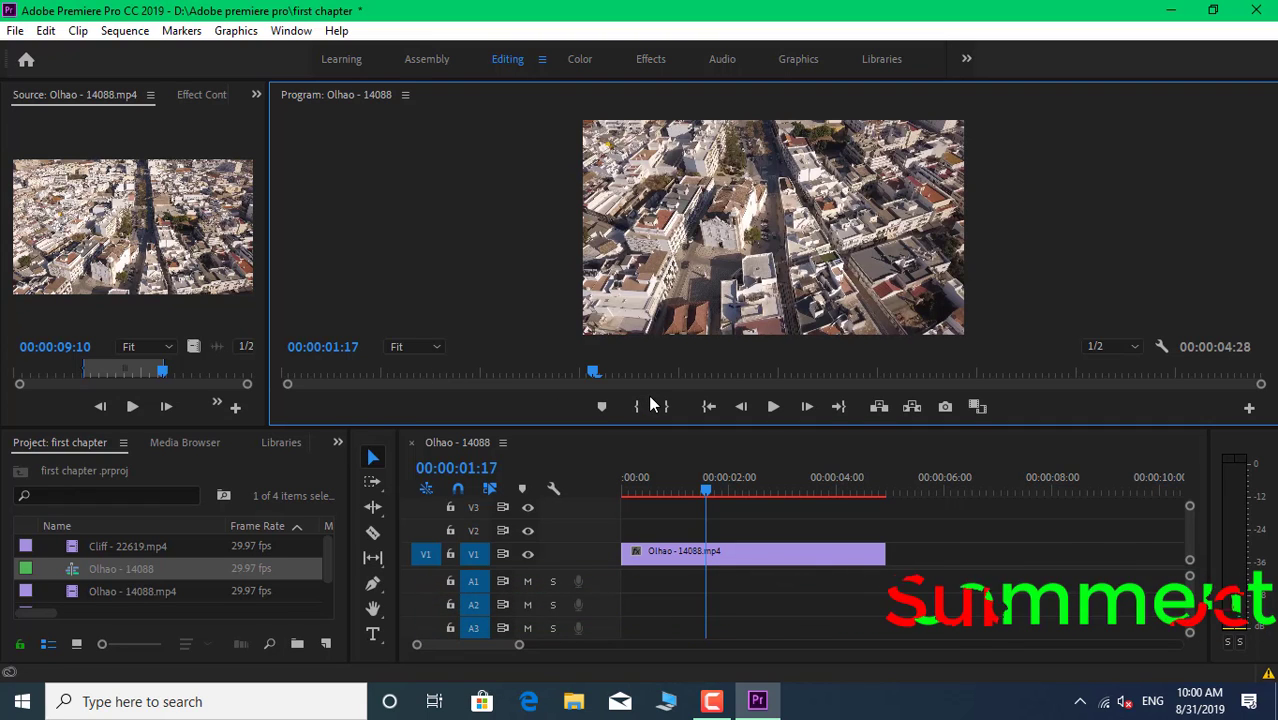
pyautogui.moveTo(644, 427); pyautogui.dragTo(644, 467)
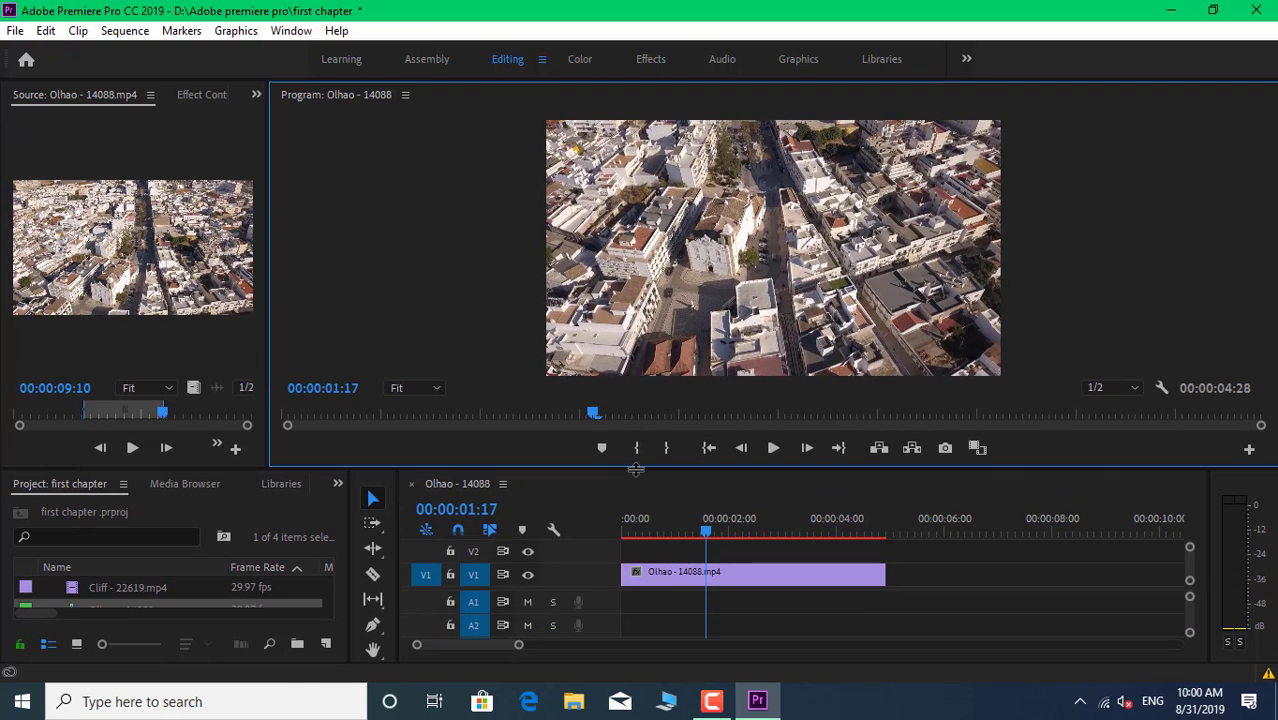
pyautogui.press('space')
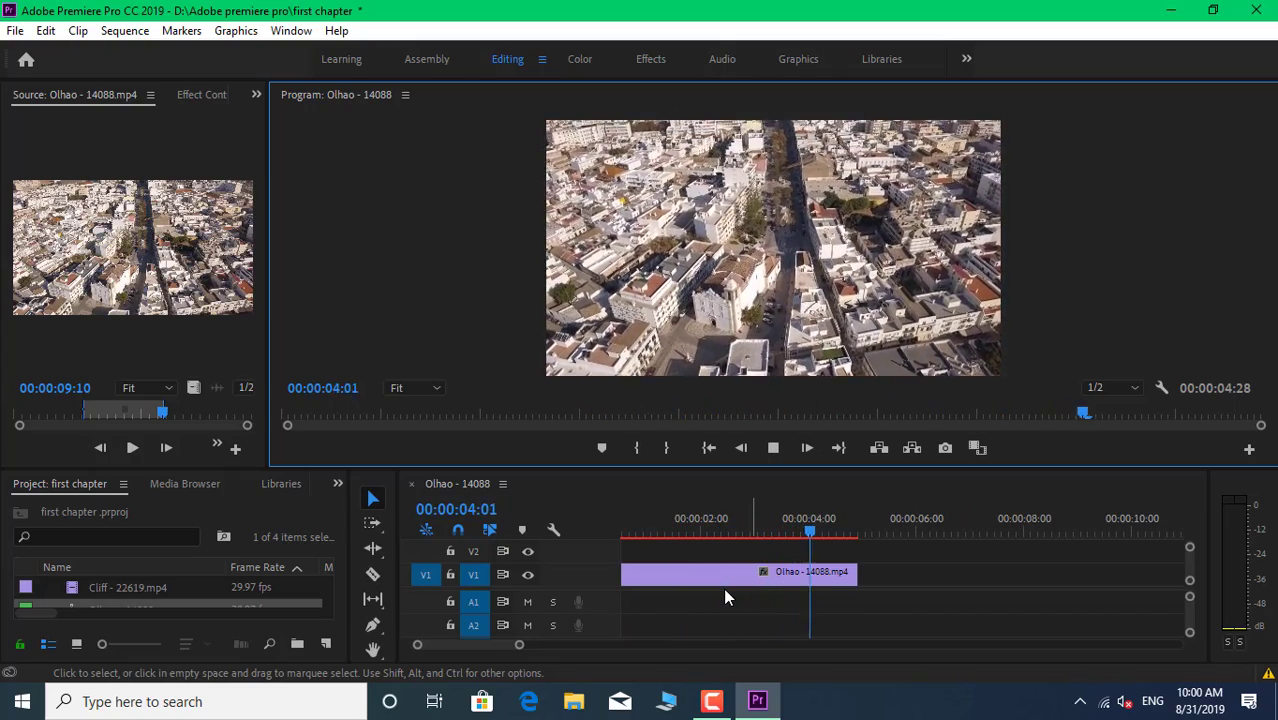
pyautogui.moveTo(855, 540); pyautogui.dragTo(712, 558)
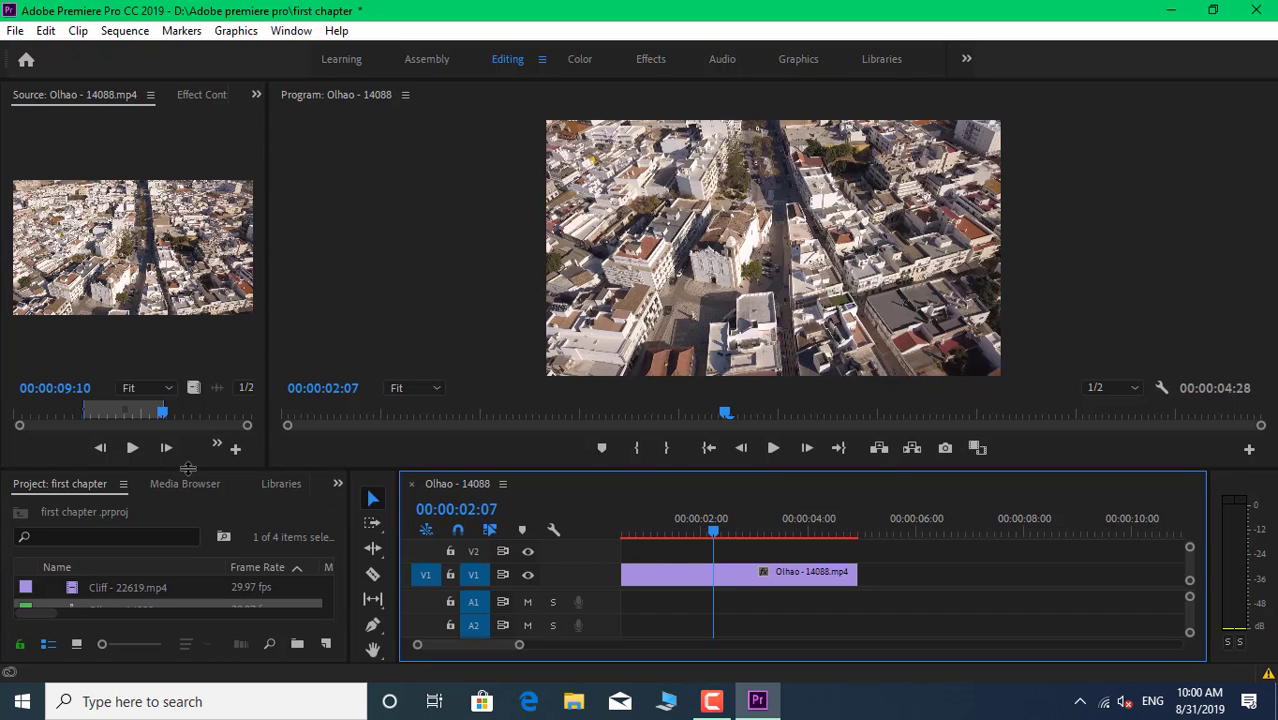
# Make the timeline and Project panel taller and widen the Project panel to reveal duration and in-point columns
pyautogui.moveTo(189, 468); pyautogui.dragTo(201, 401)
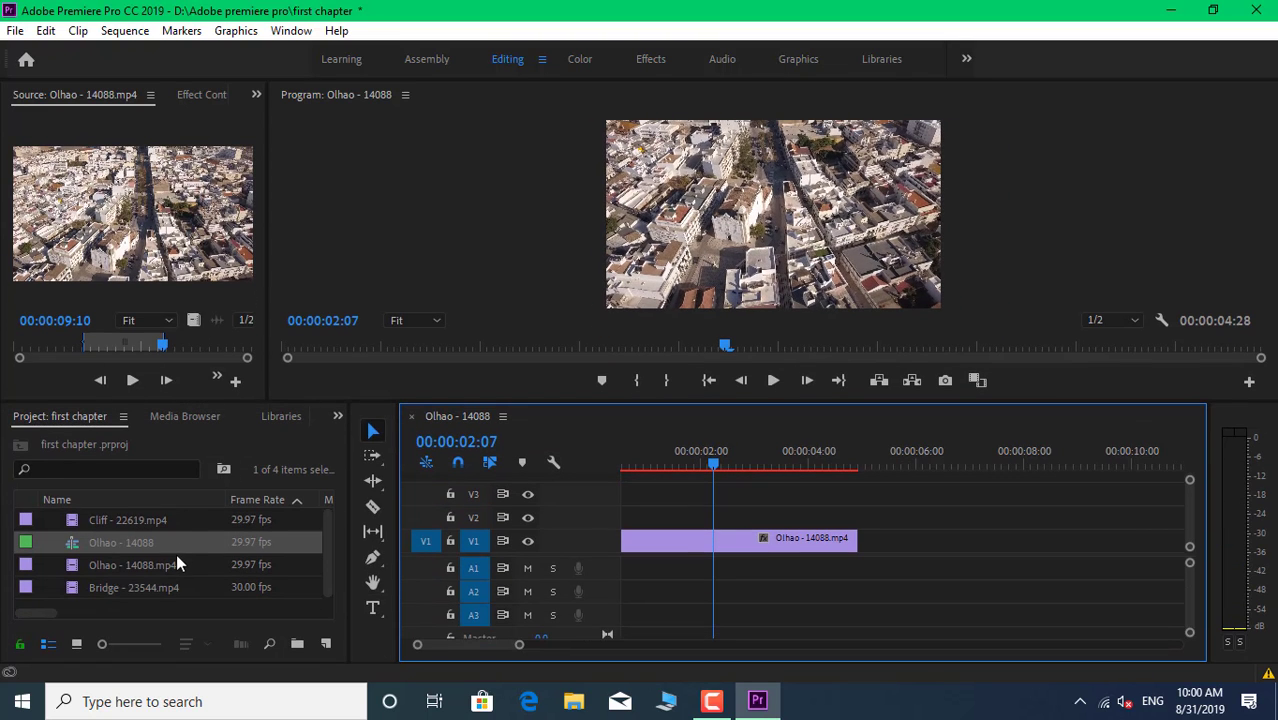
pyautogui.click(152, 610)
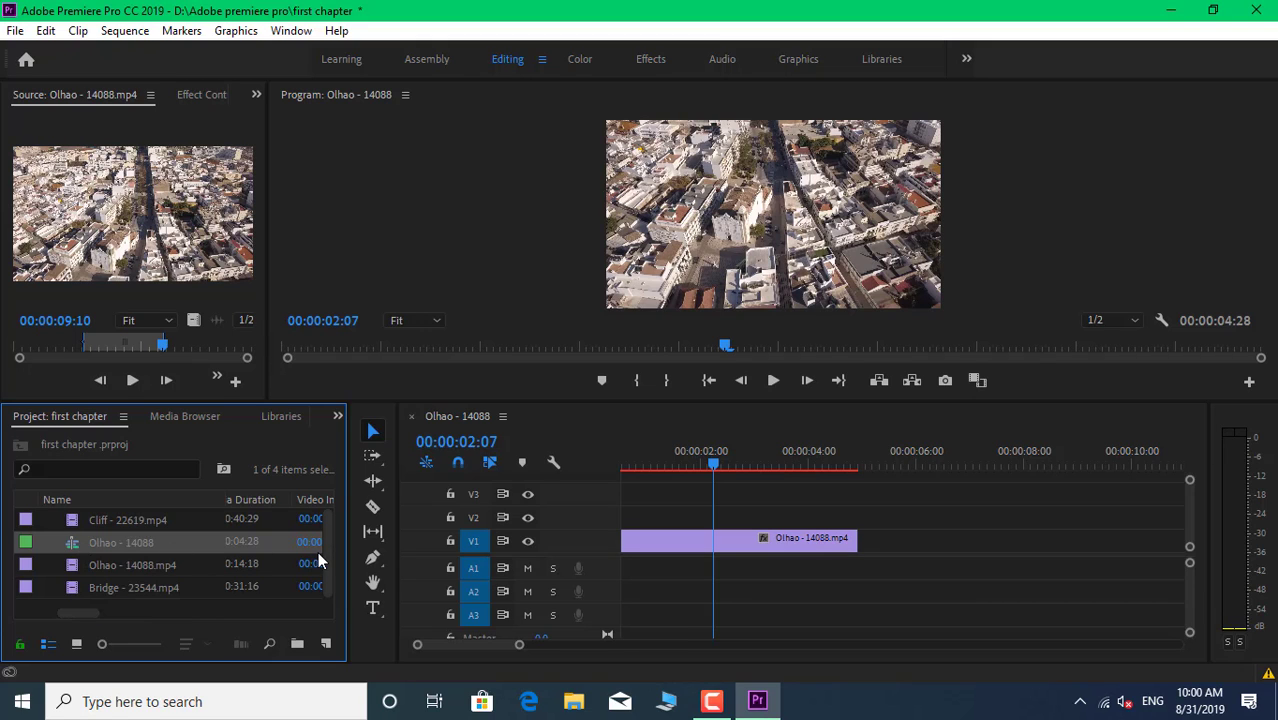
pyautogui.moveTo(348, 565); pyautogui.dragTo(412, 565)
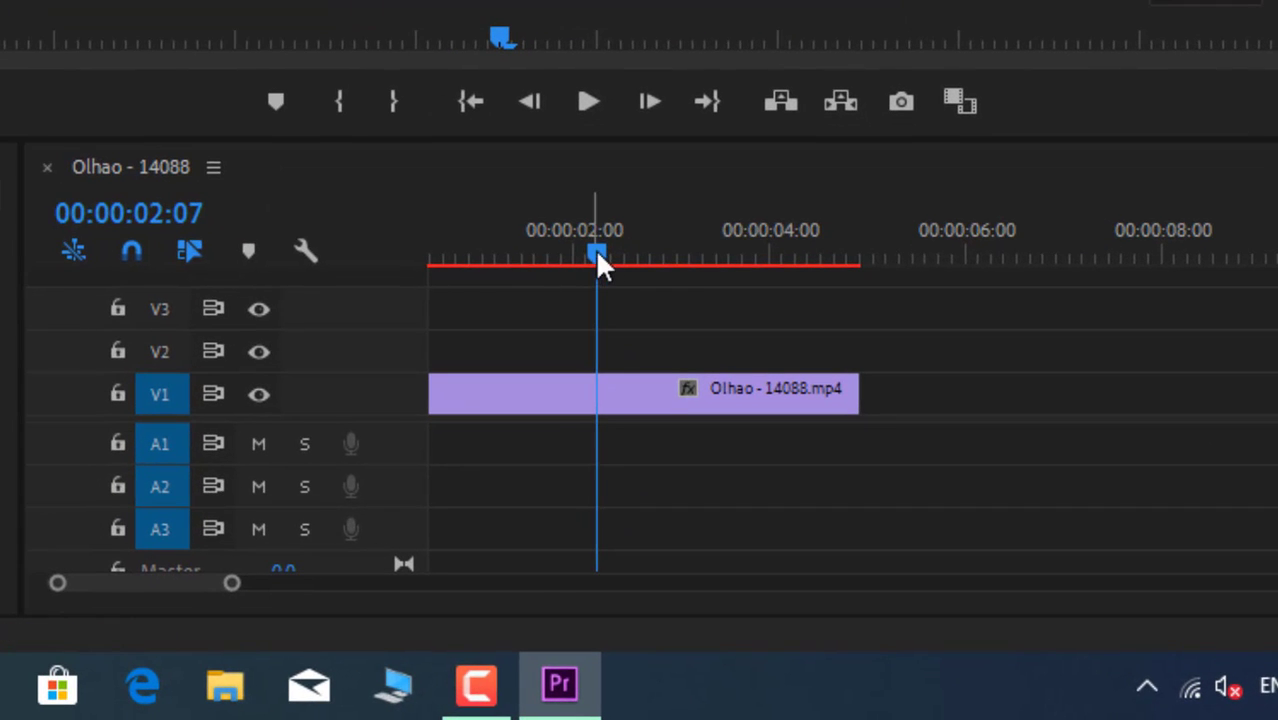
# Park the playhead at 00:00:04:15 near the Olhao clip's end
pyautogui.moveTo(721, 401); pyautogui.dragTo(861, 428)
pyautogui.moveTo(800, 292); pyautogui.dragTo(820, 303)
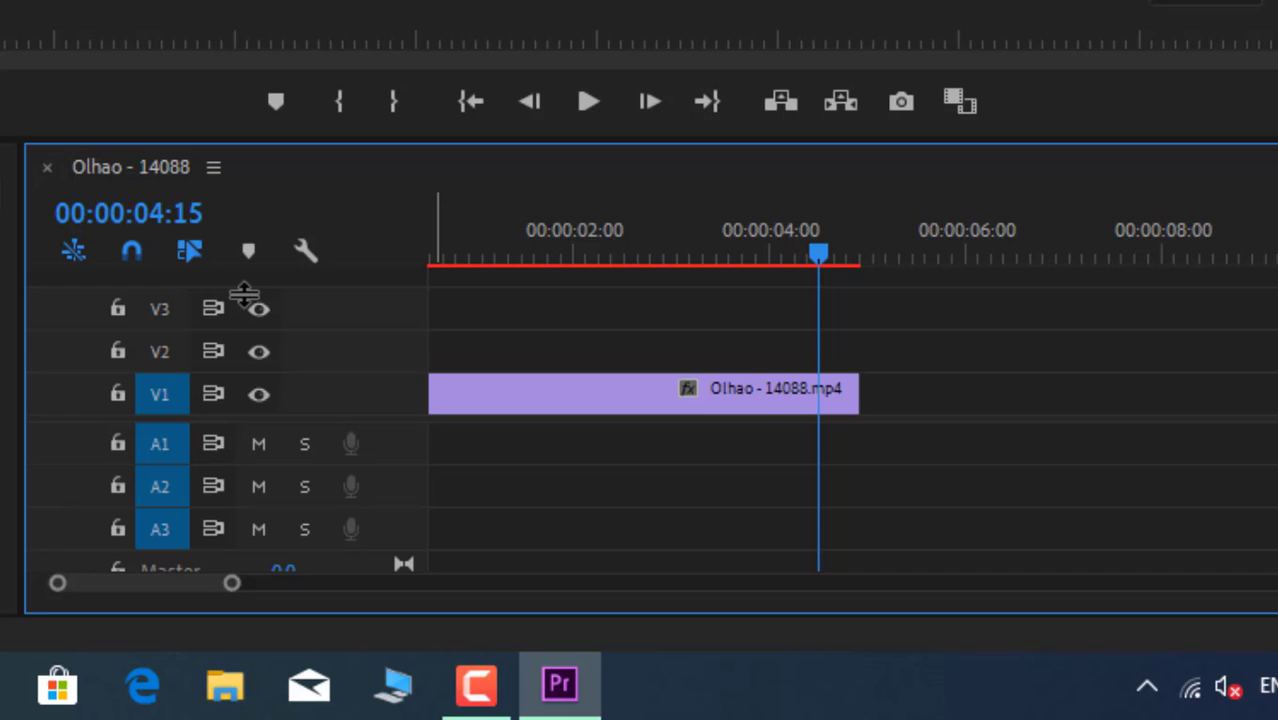
pyautogui.scroll(1, 244, 295)
pyautogui.scroll(-2, 244, 295)
pyautogui.scroll(-2, 219, 470)
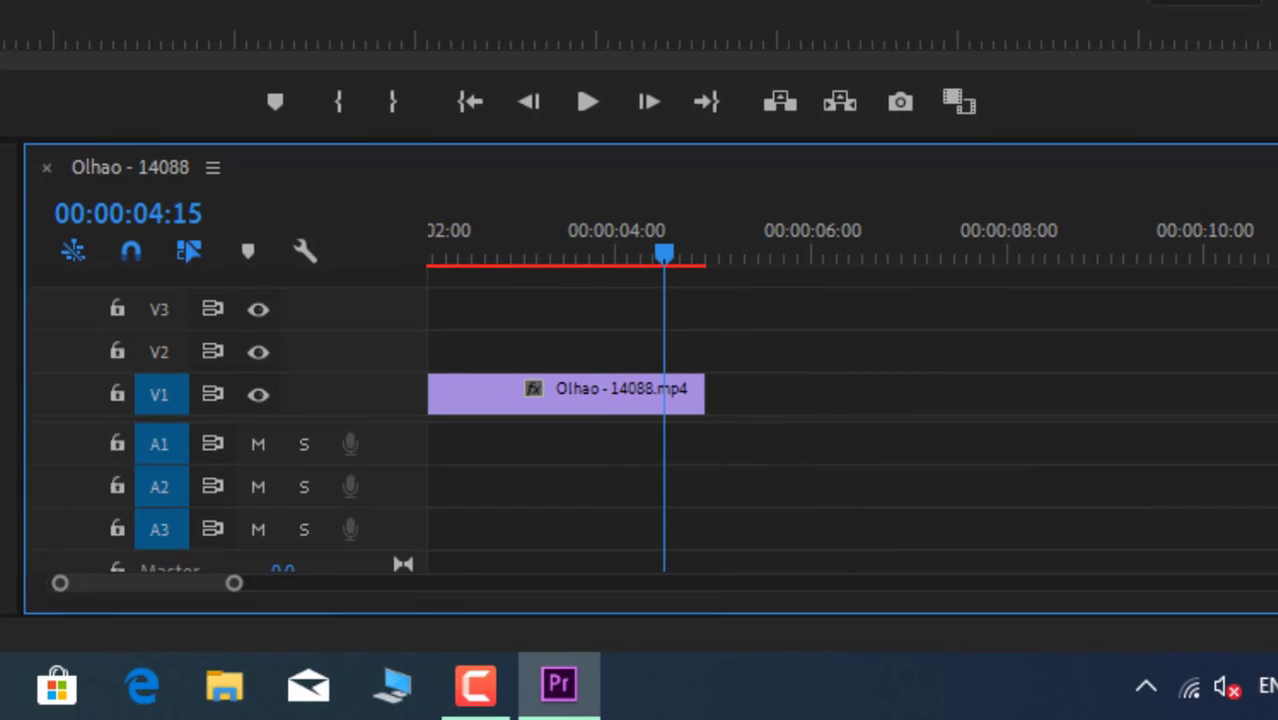
# Expand and resize the A1 audio track, then toggle its Solo on and back off
pyautogui.doubleClick(300, 443)
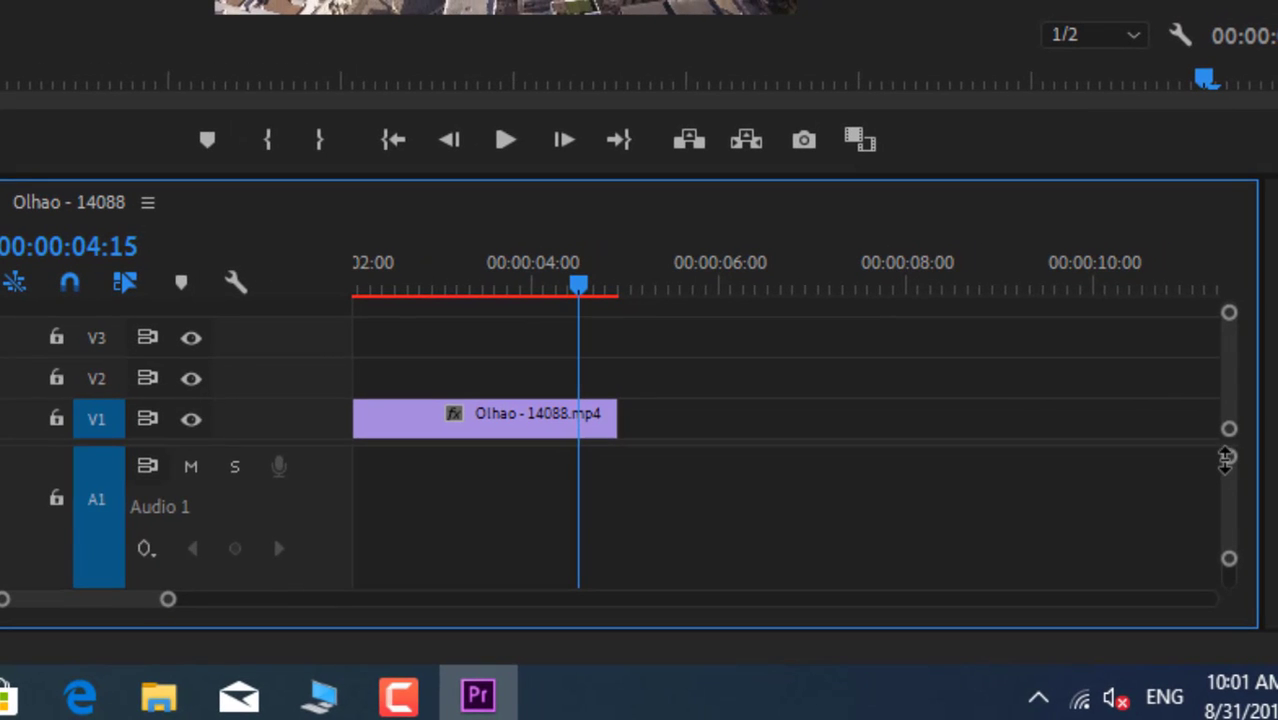
pyautogui.moveTo(1226, 460)
pyautogui.mouseDown()
pyautogui.moveTo(1226, 440)
pyautogui.moveTo(1229, 452)
pyautogui.mouseUp()
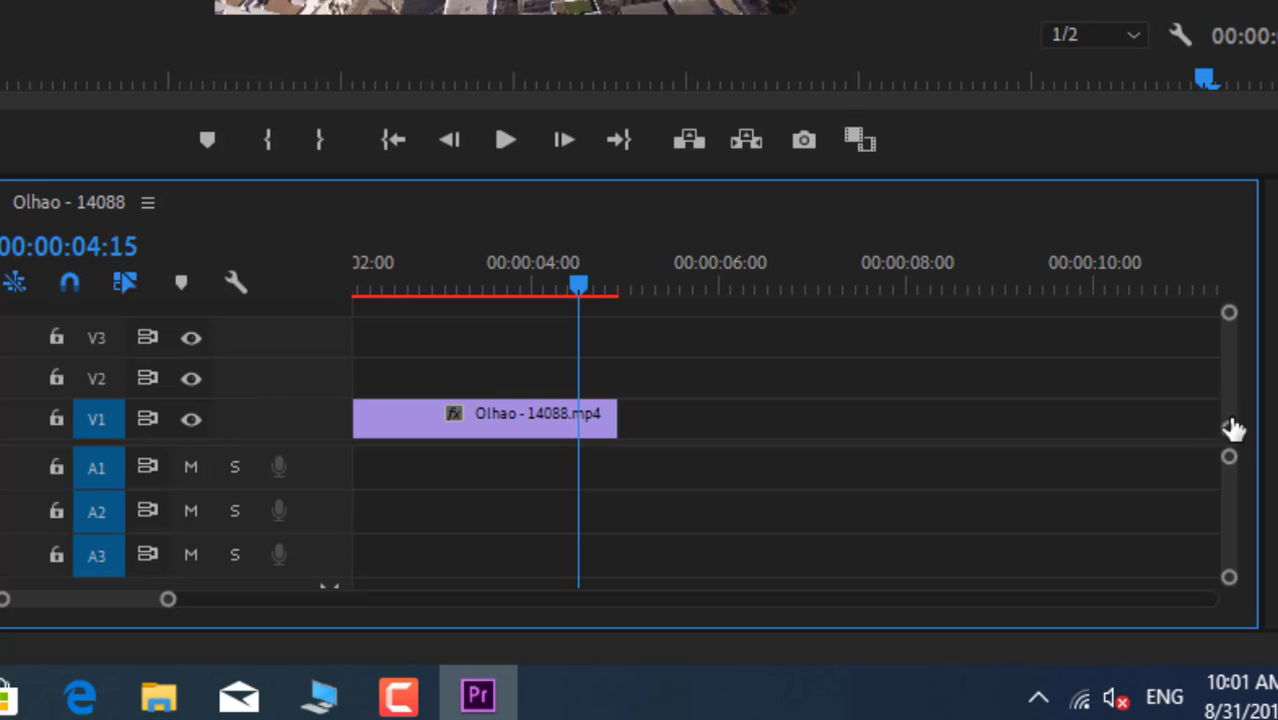
pyautogui.moveTo(1231, 430)
pyautogui.mouseDown()
pyautogui.moveTo(1231, 415)
pyautogui.moveTo(1231, 430)
pyautogui.mouseUp()
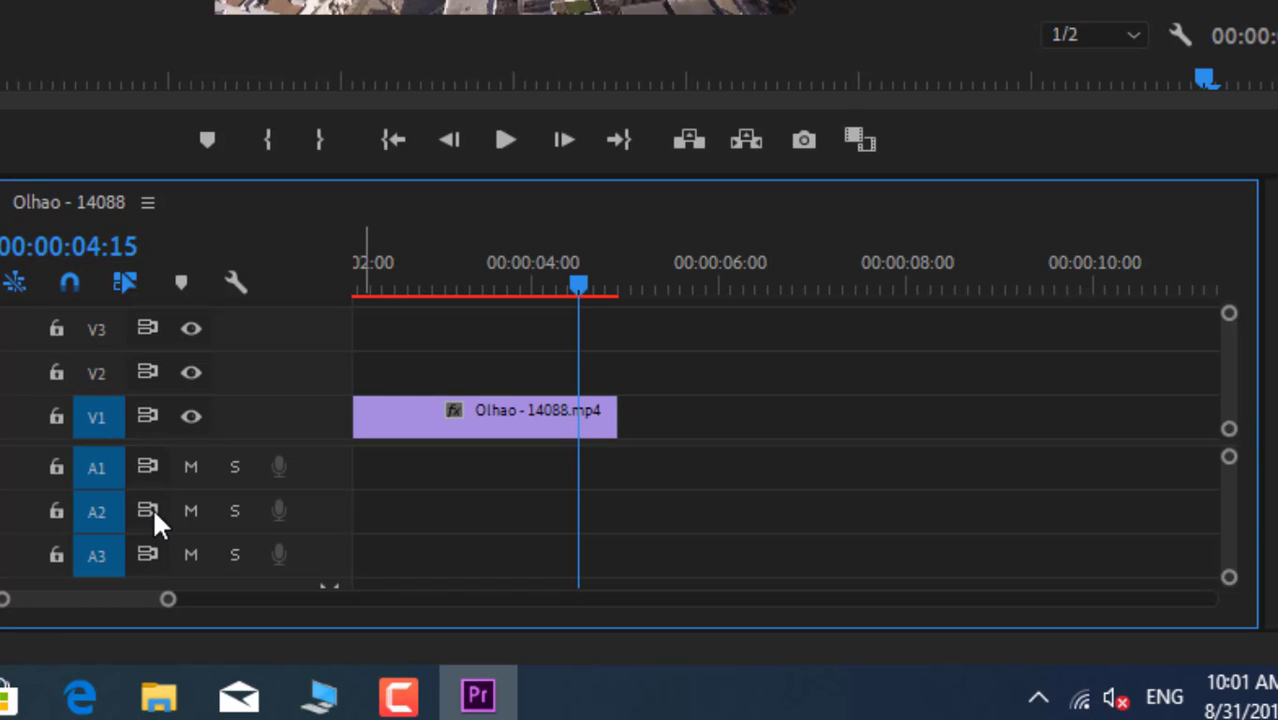
pyautogui.click(238, 468)
pyautogui.click(235, 467)
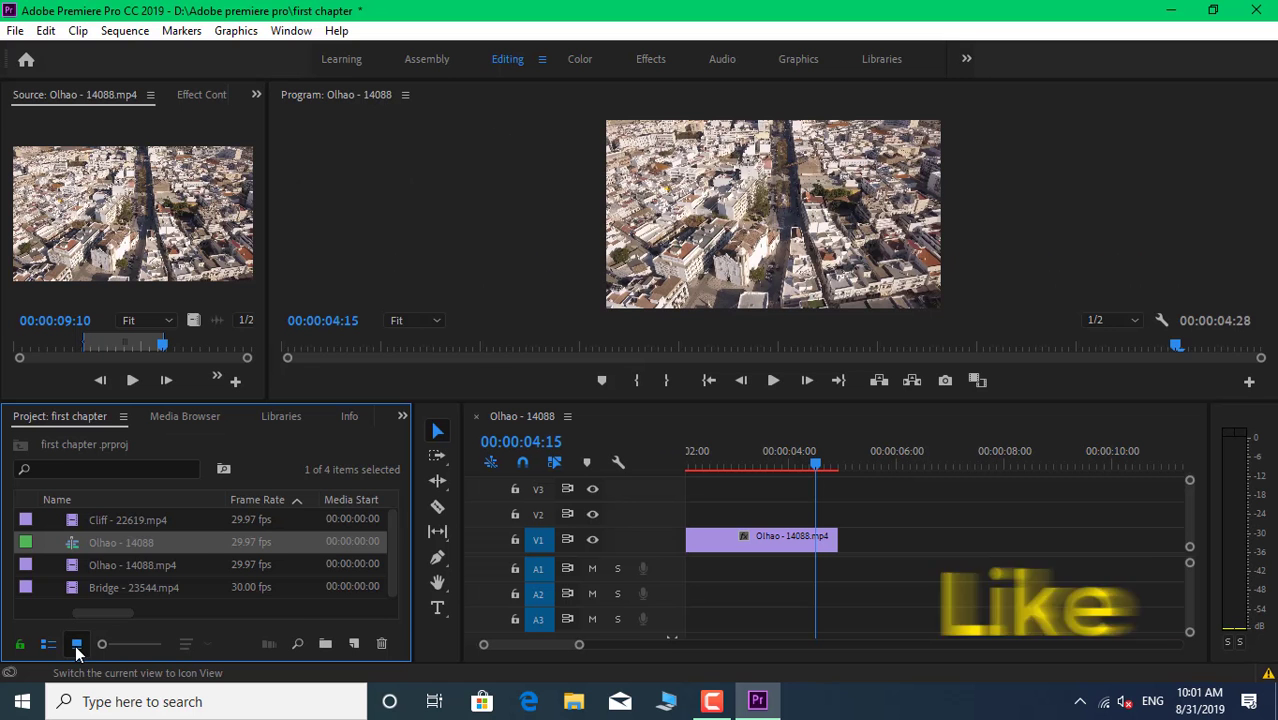
# Switch the Project panel to Icon View and browse the Import dialog to Downloads
pyautogui.click(76, 643)
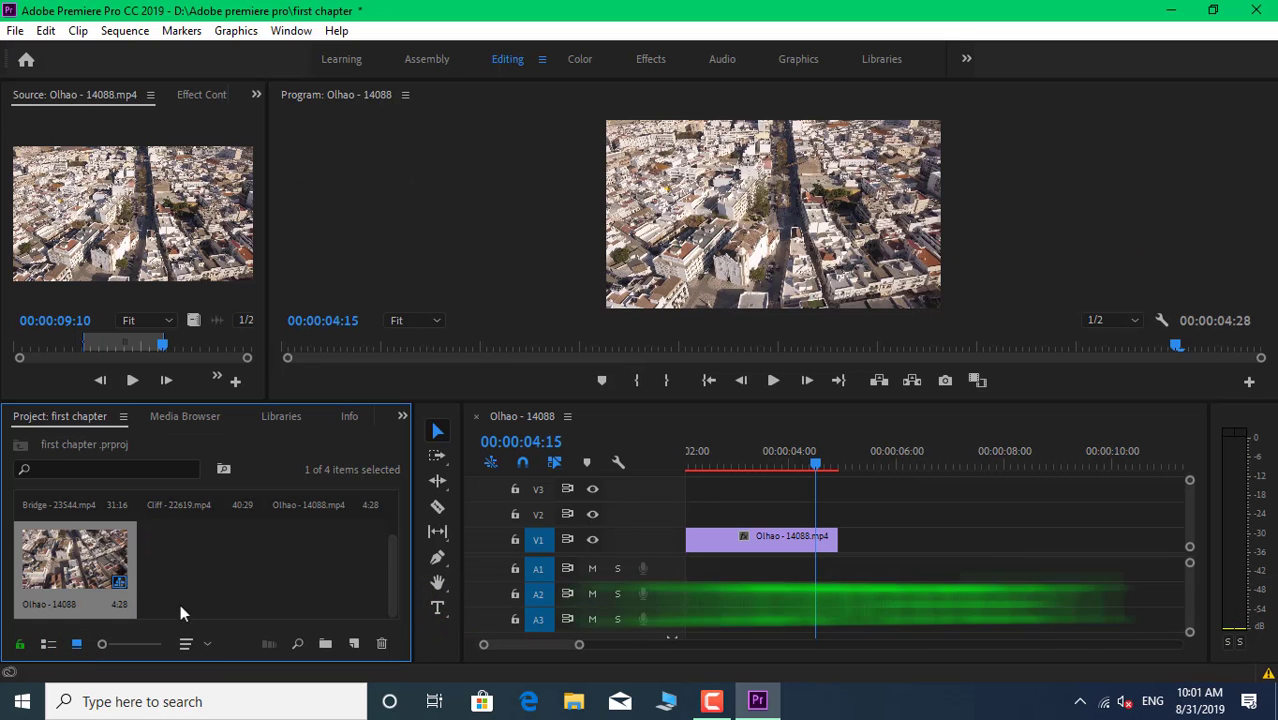
pyautogui.doubleClick(237, 581)
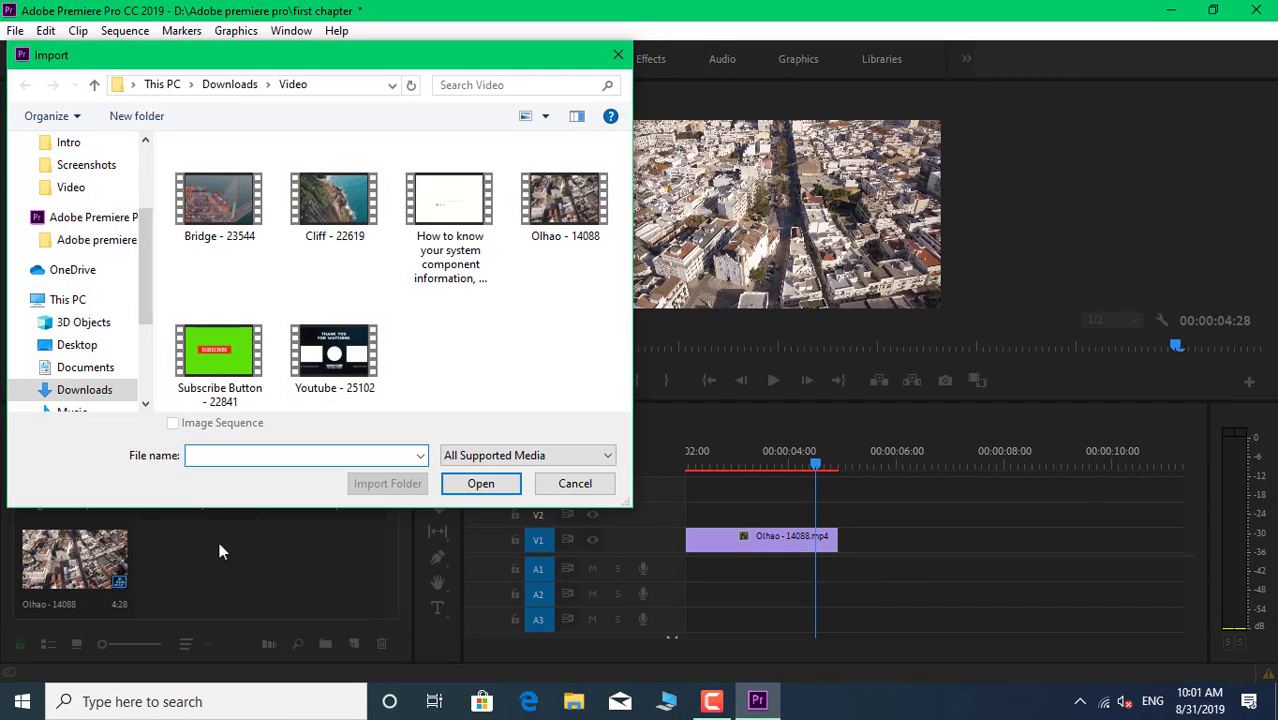
pyautogui.scroll(-1, 107, 305)
pyautogui.click(95, 367)
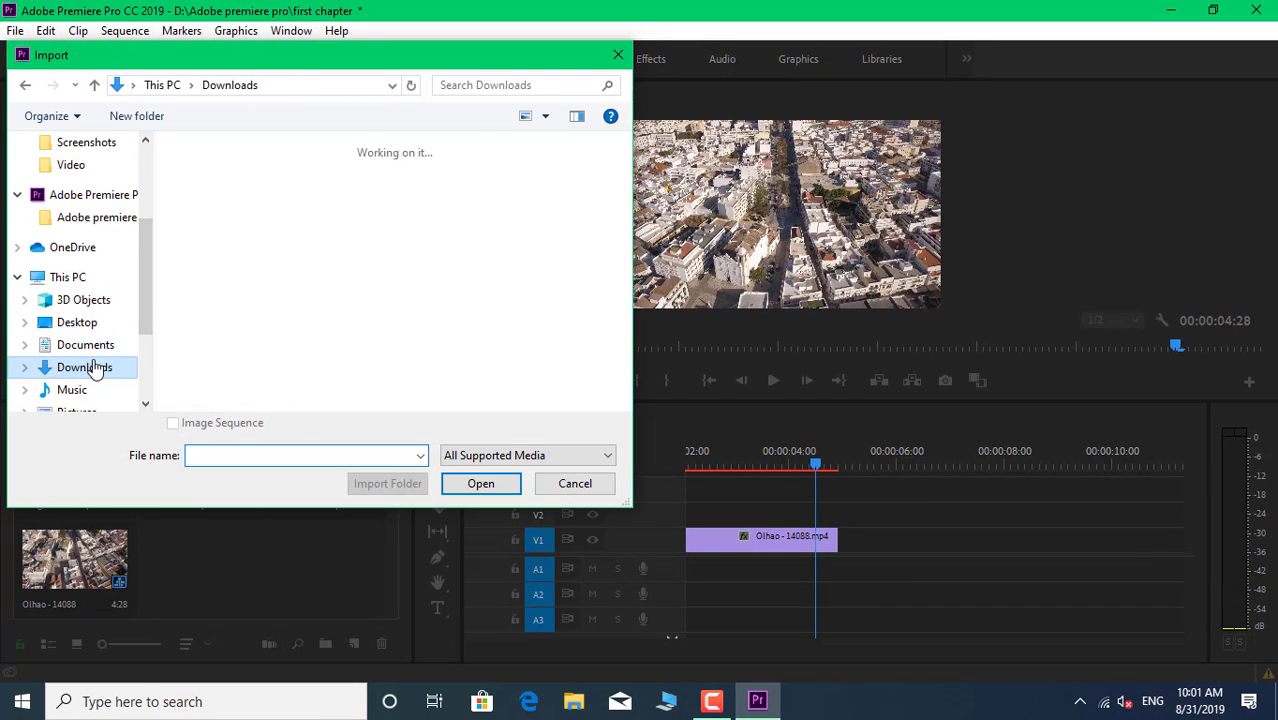
pyautogui.scroll(2, 375, 392)
pyautogui.scroll(3, 380, 392)
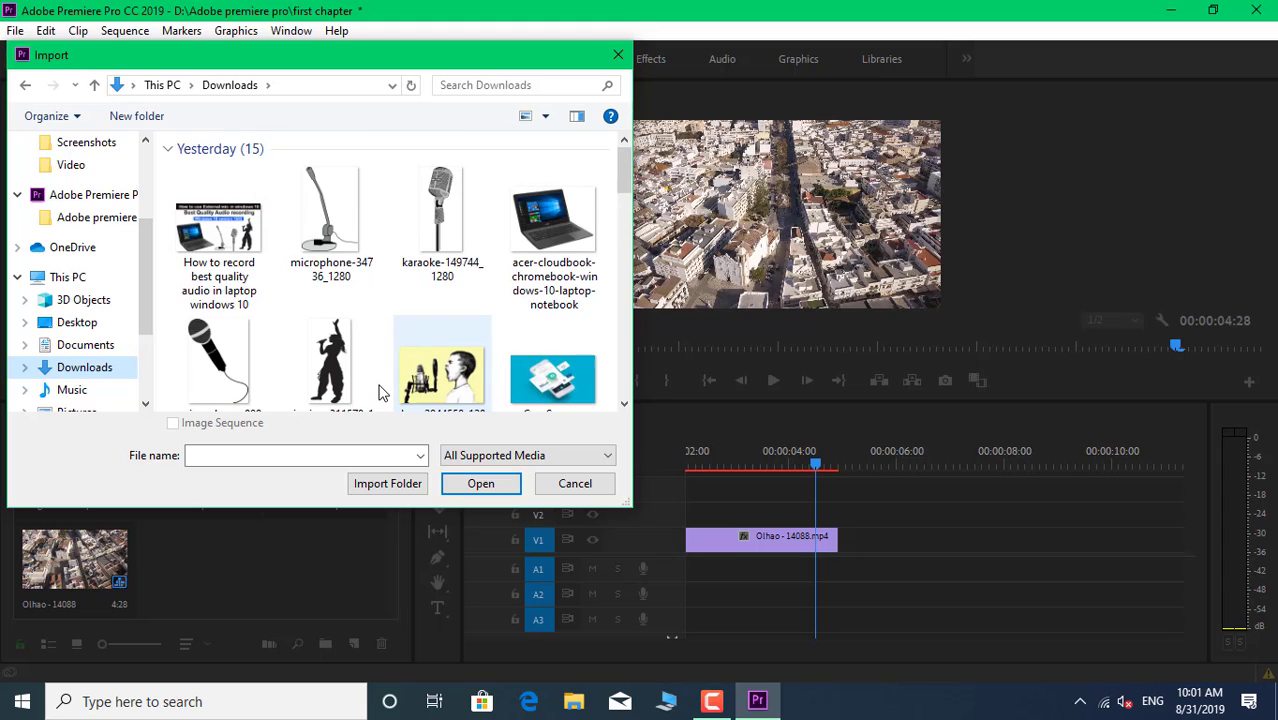
pyautogui.scroll(-3, 380, 392)
pyautogui.scroll(-3, 380, 392)
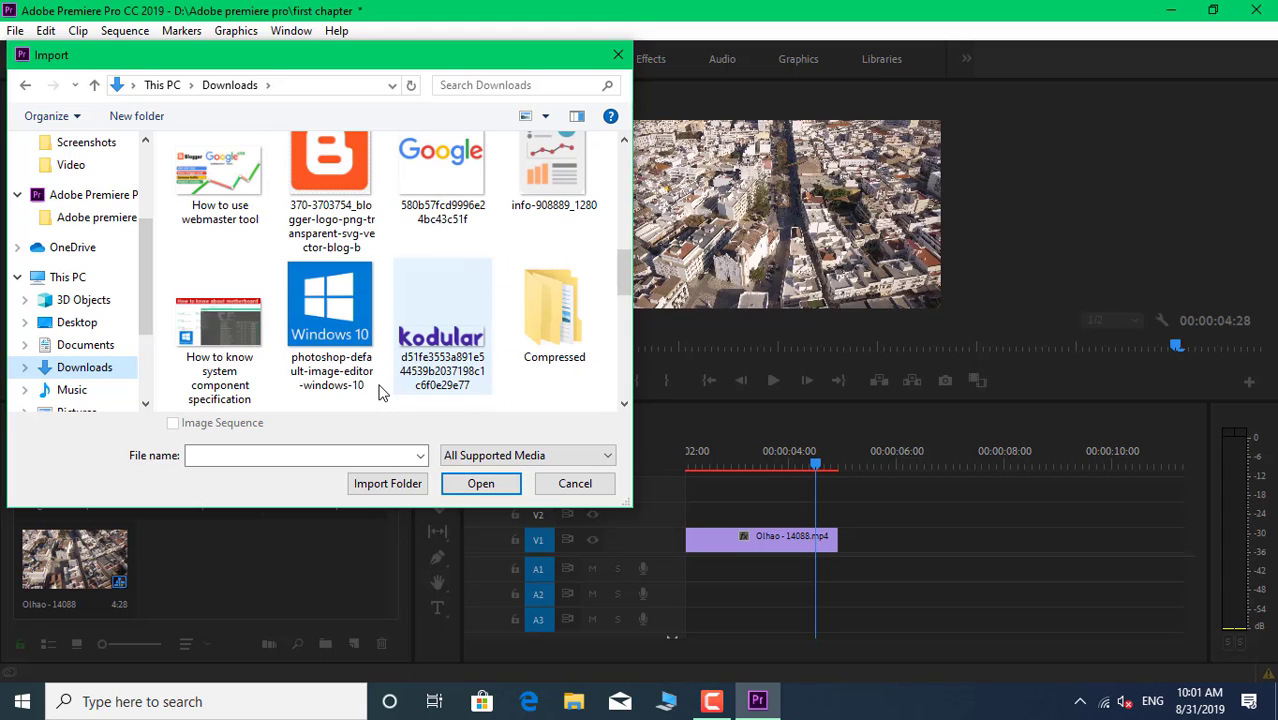
pyautogui.scroll(-3, 380, 392)
pyautogui.scroll(-3, 380, 392)
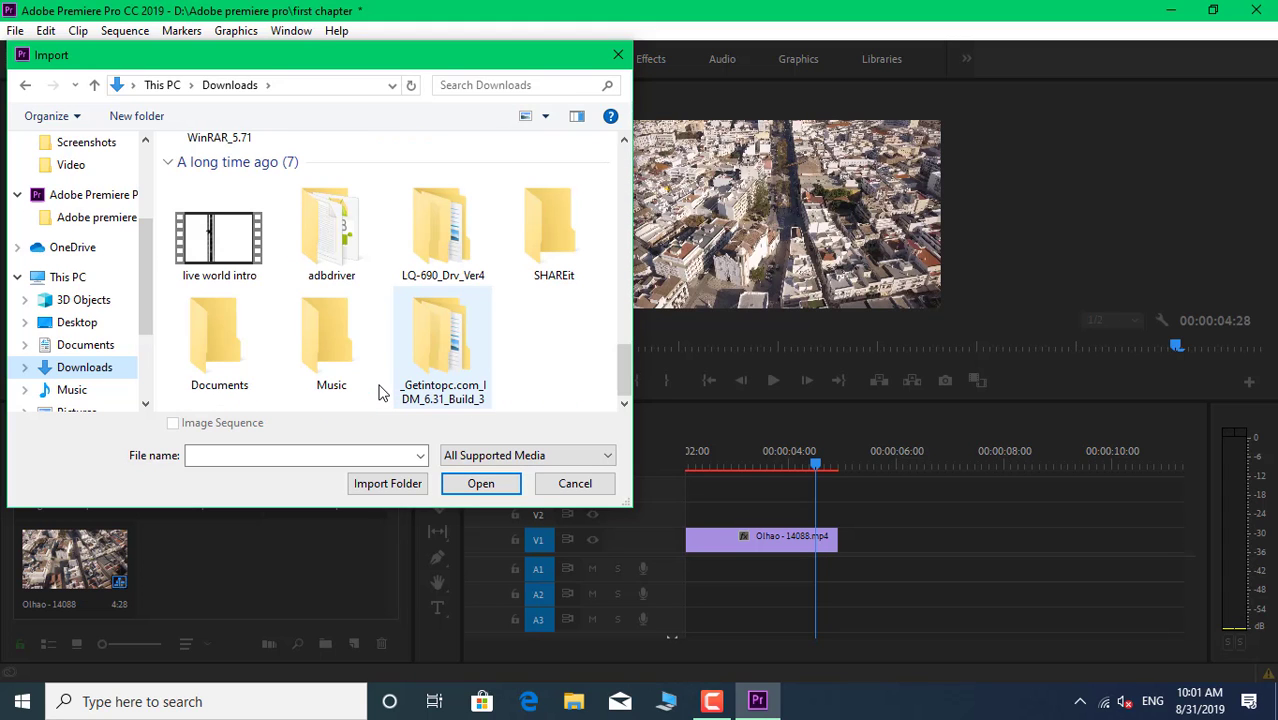
# Check the Music folder, return to Downloads, and import the kodular PNG instead of the Google logo
pyautogui.click(321, 352)
pyautogui.doubleClick(321, 350)
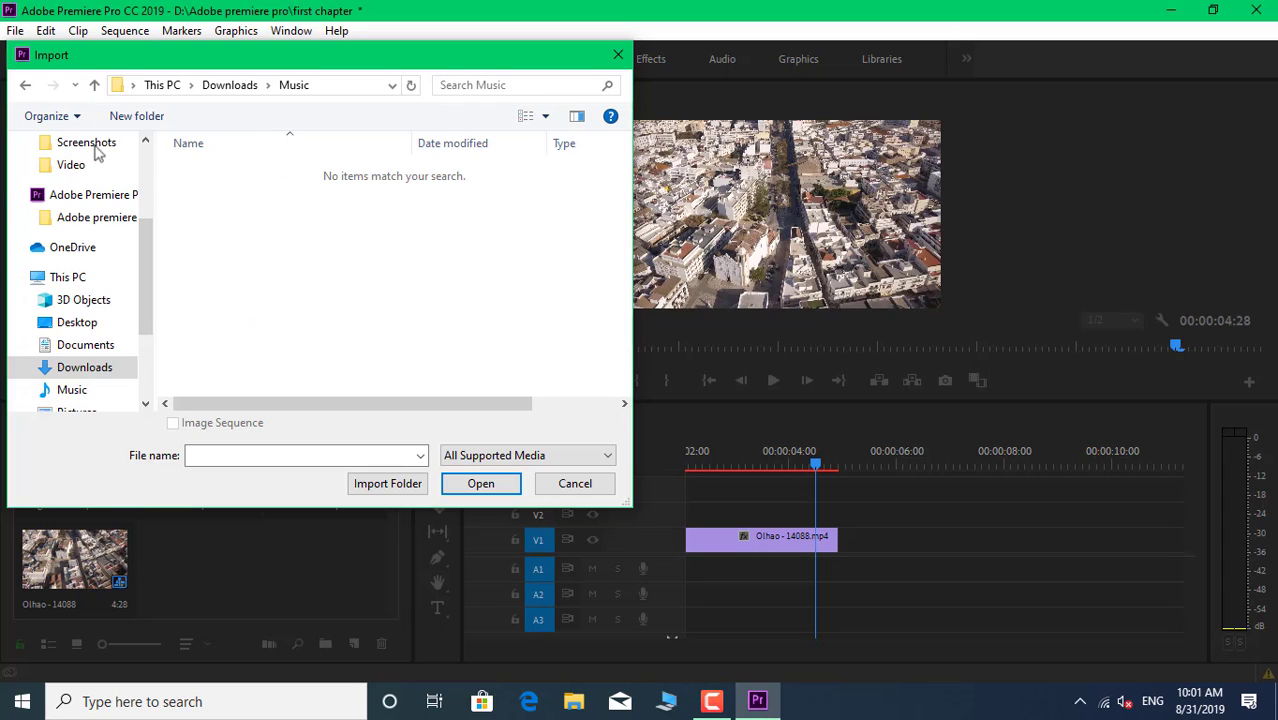
pyautogui.click(25, 84)
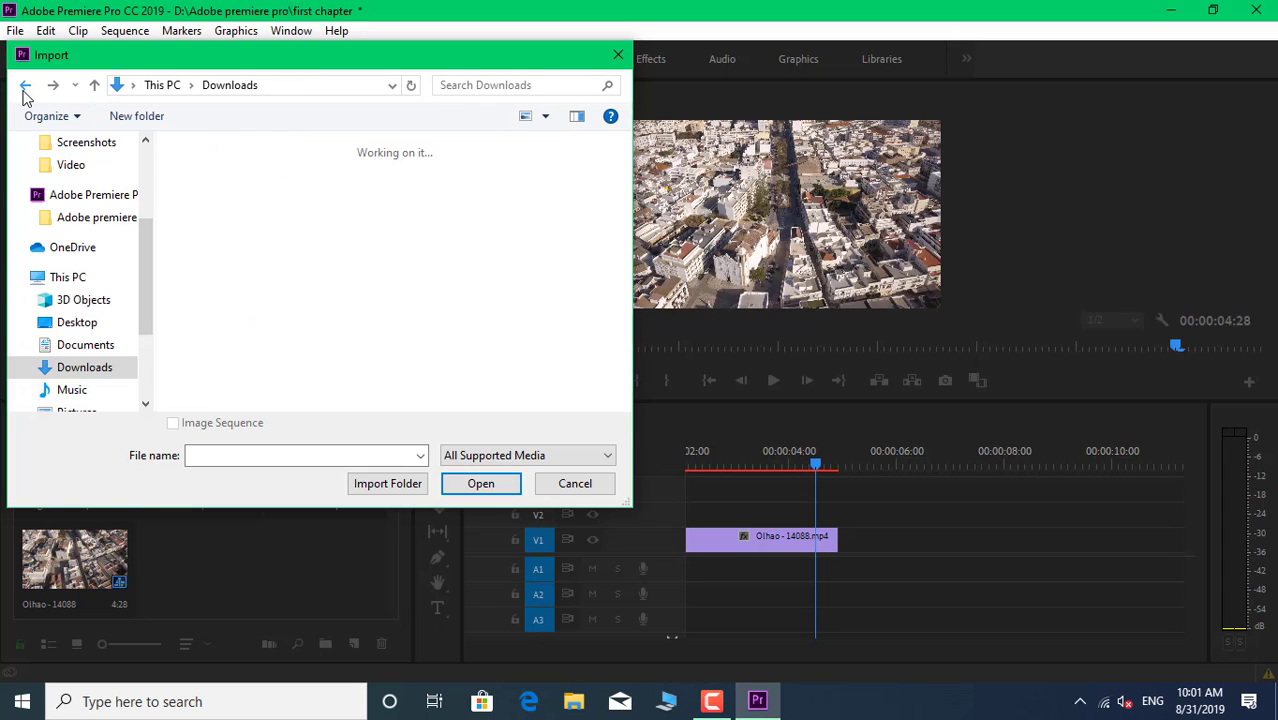
pyautogui.scroll(2, 365, 318)
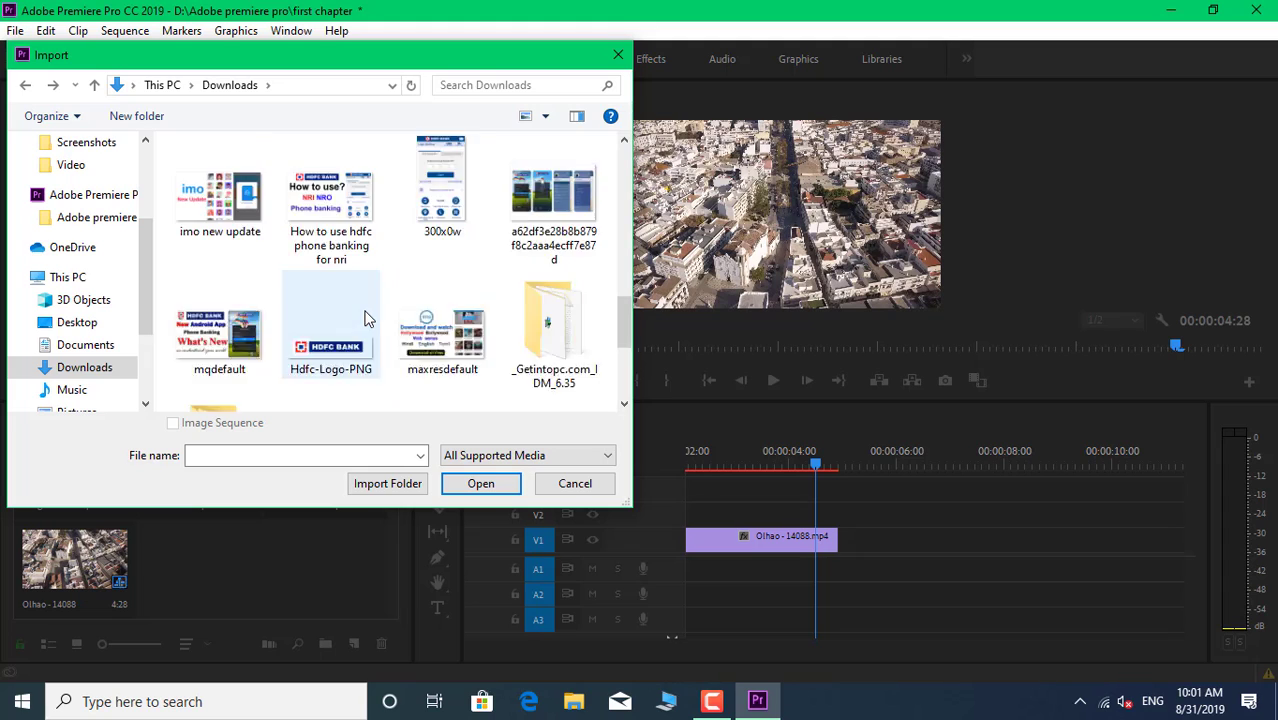
pyautogui.scroll(2, 365, 318)
pyautogui.scroll(1, 365, 318)
pyautogui.scroll(2, 365, 318)
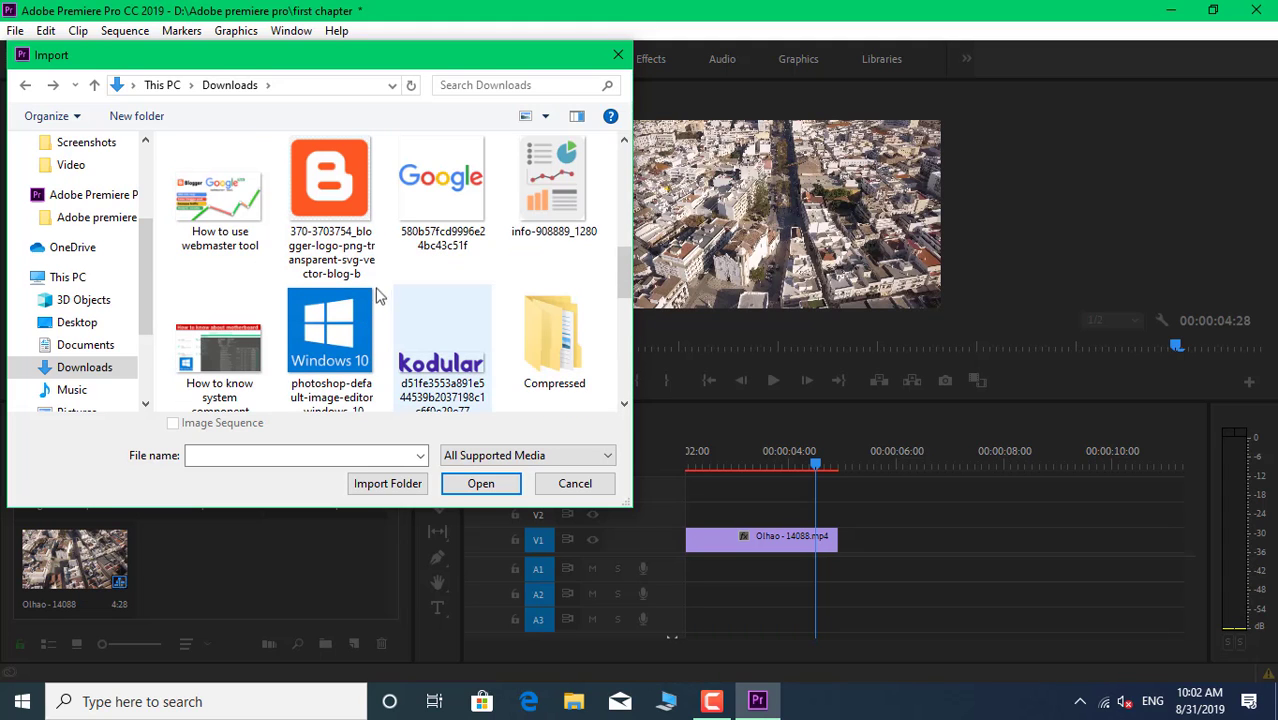
pyautogui.click(428, 190)
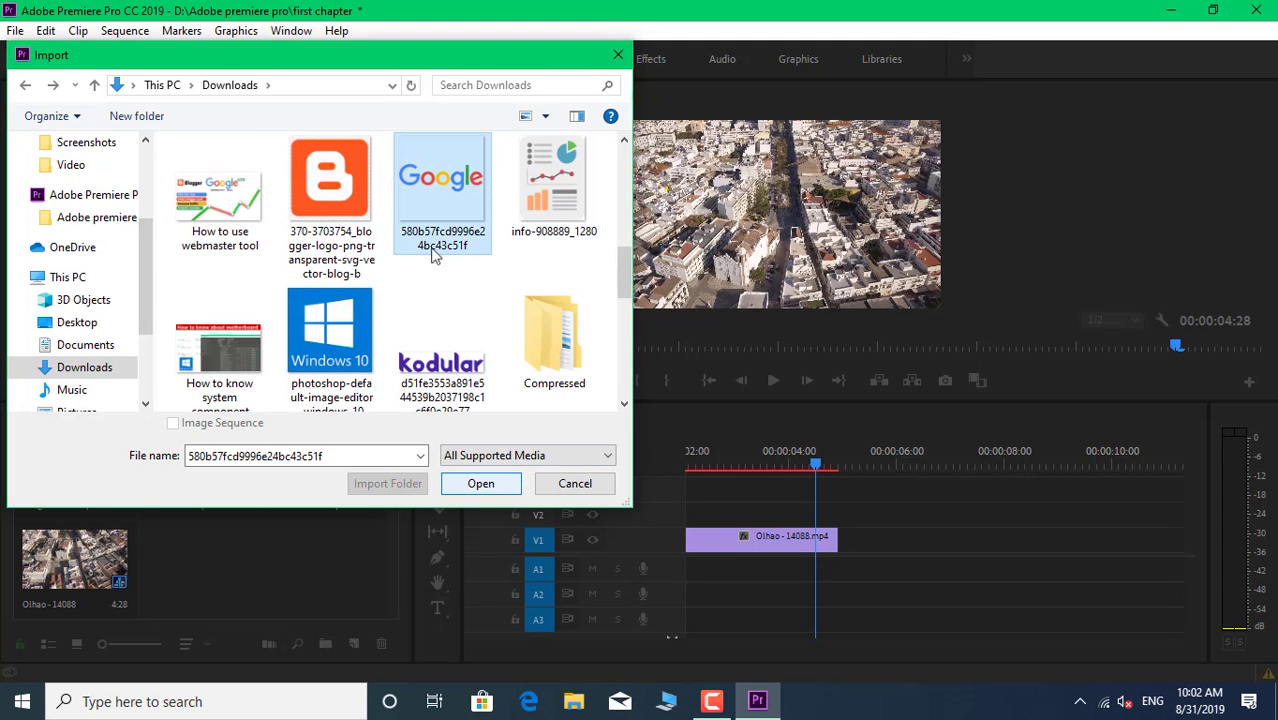
pyautogui.click(443, 392)
pyautogui.click(478, 485)
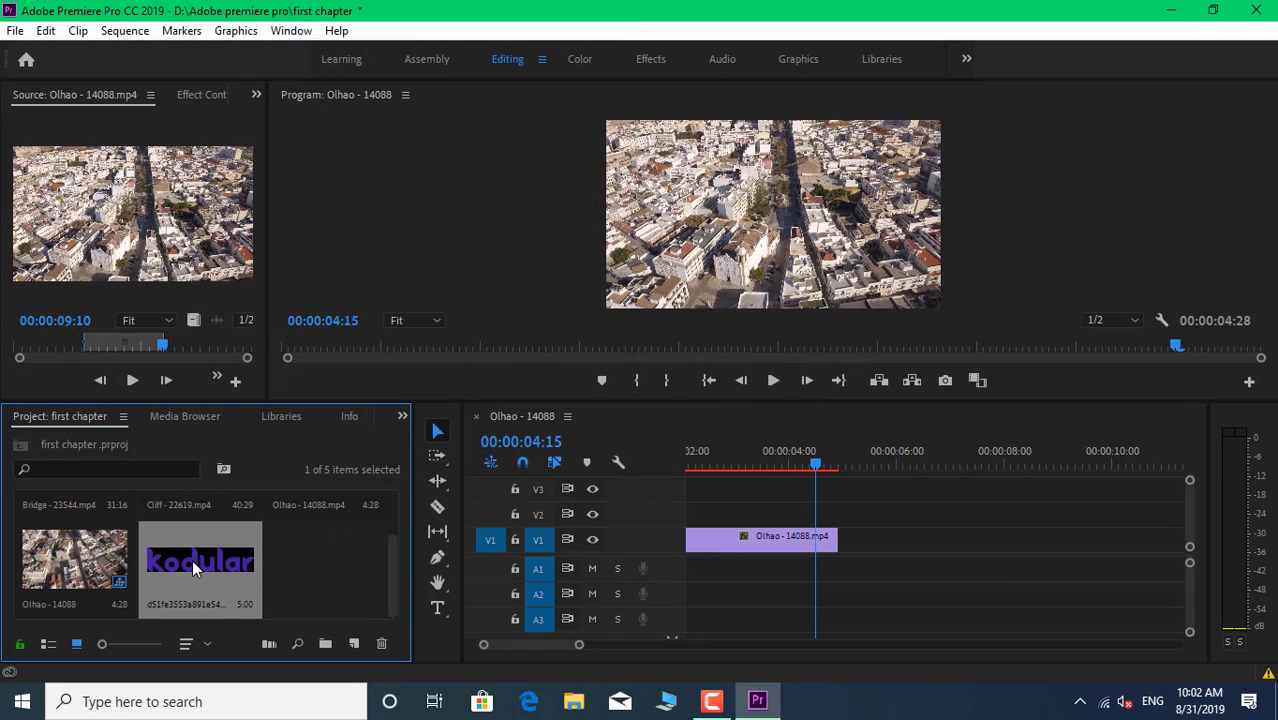
pyautogui.moveTo(200, 562)
pyautogui.mouseDown()
pyautogui.moveTo(764, 533)
pyautogui.moveTo(760, 508)
pyautogui.mouseUp()
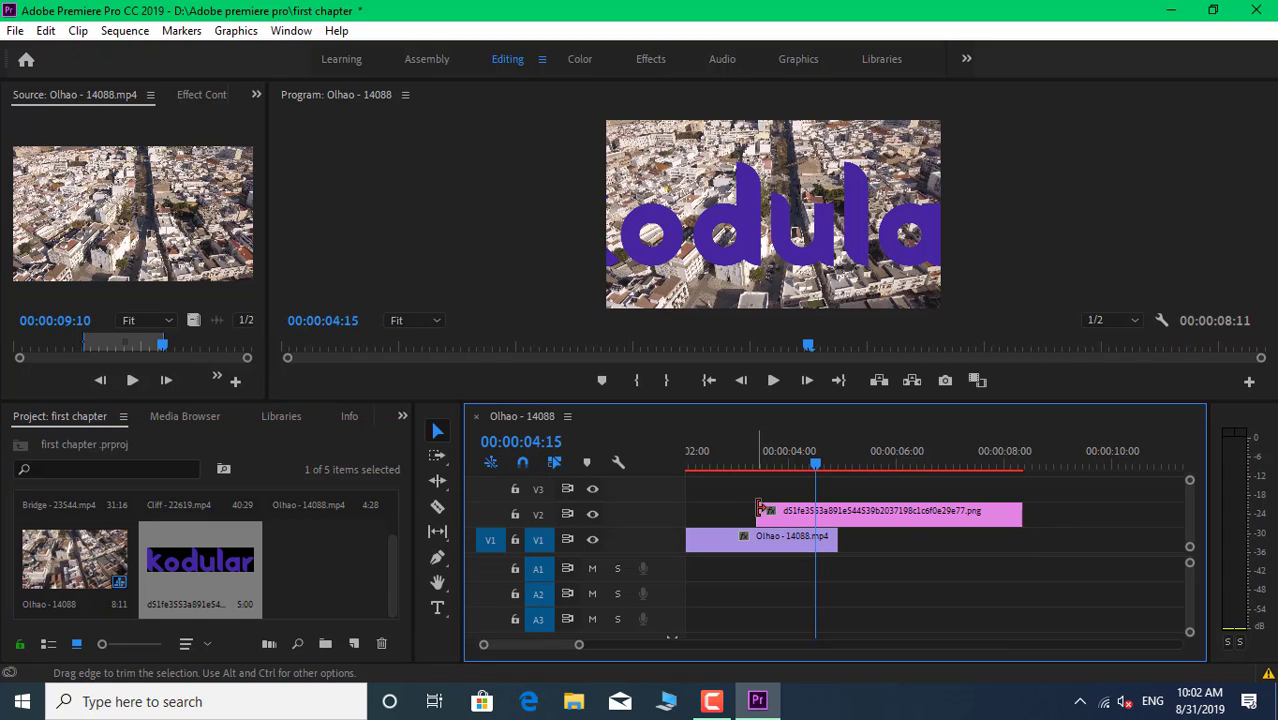
pyautogui.click(902, 520)
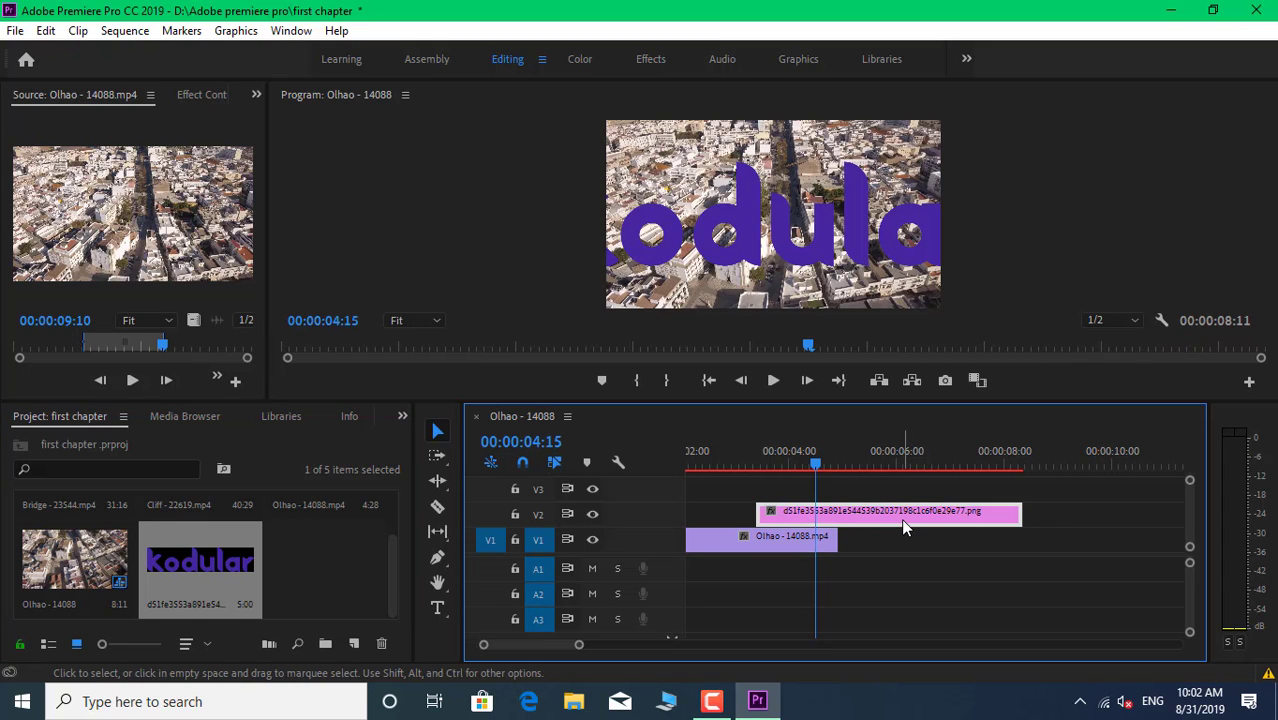
pyautogui.click(703, 230)
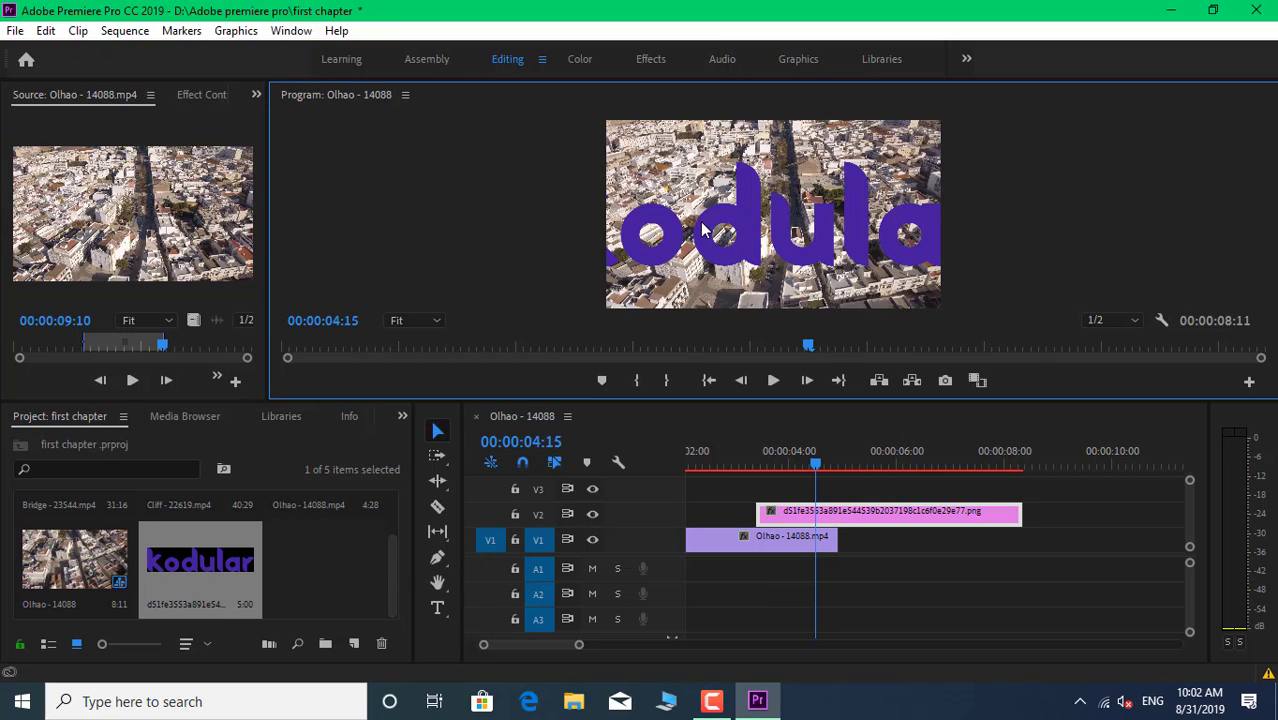
pyautogui.click(800, 518)
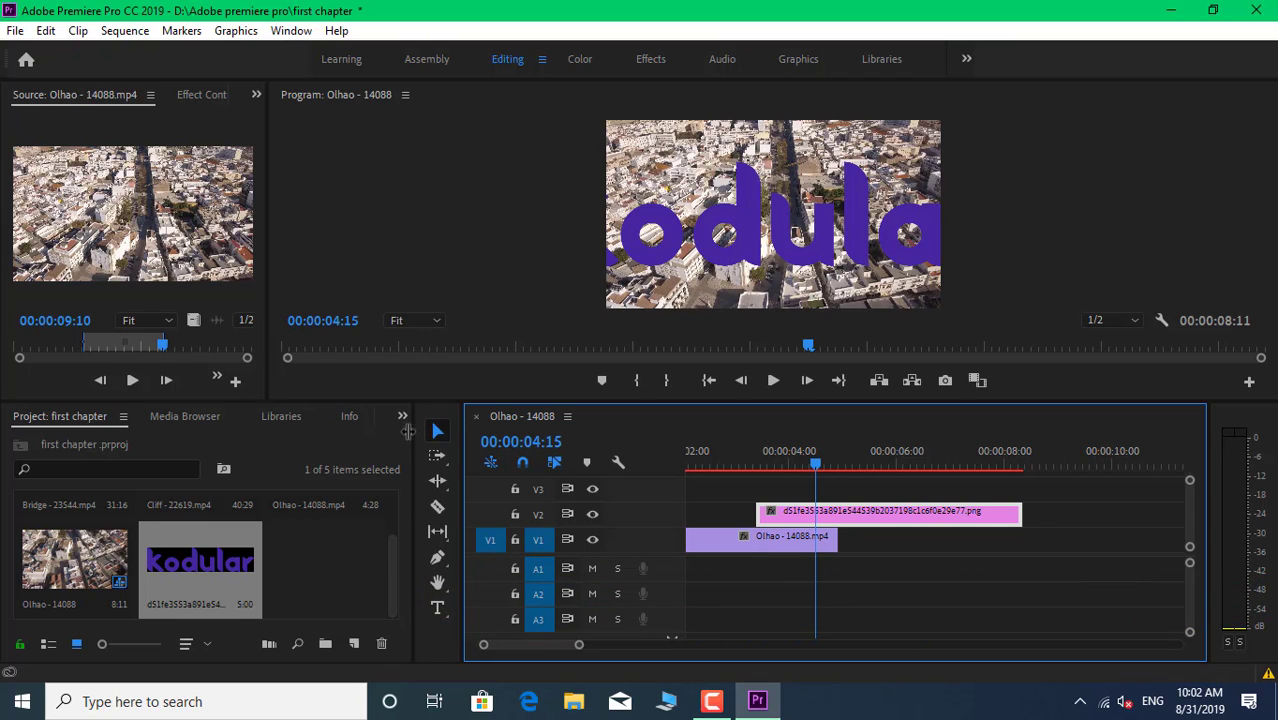
# Widen the timeline and open the kodular logo clip in the Source monitor
pyautogui.moveTo(408, 430); pyautogui.dragTo(303, 430)
pyautogui.doubleClick(780, 512)
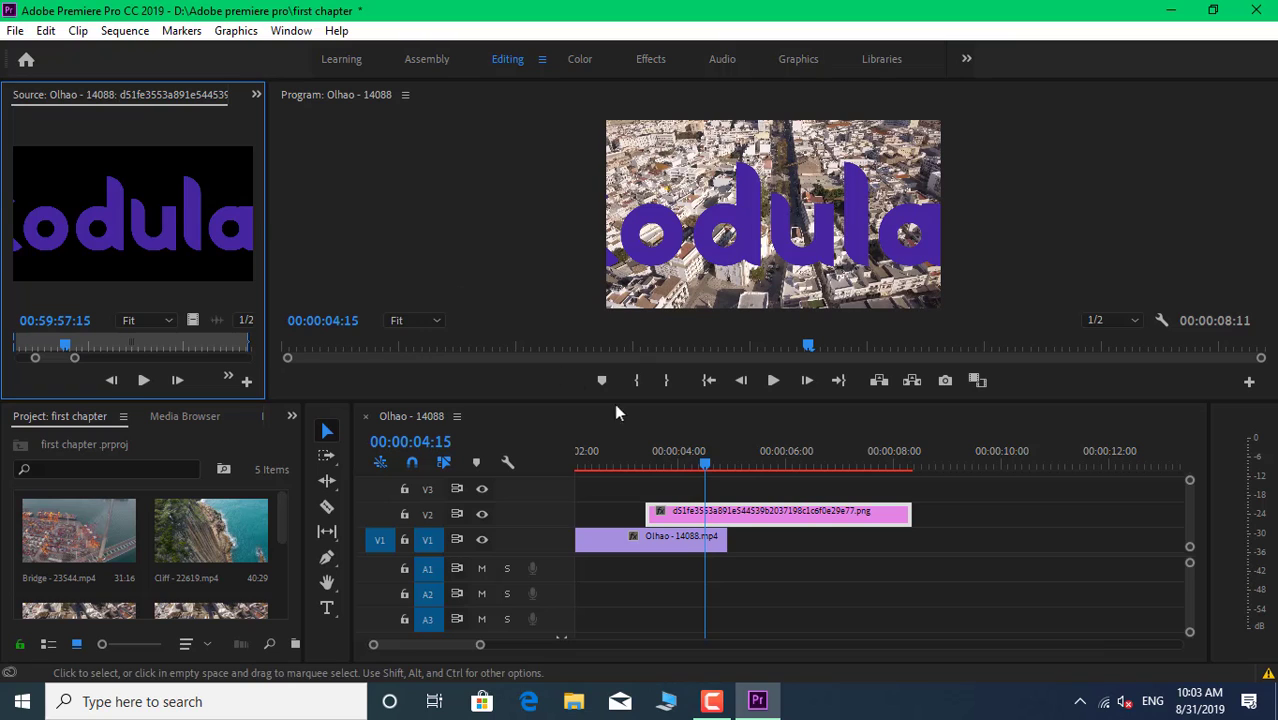
pyautogui.moveTo(782, 512); pyautogui.dragTo(782, 512)
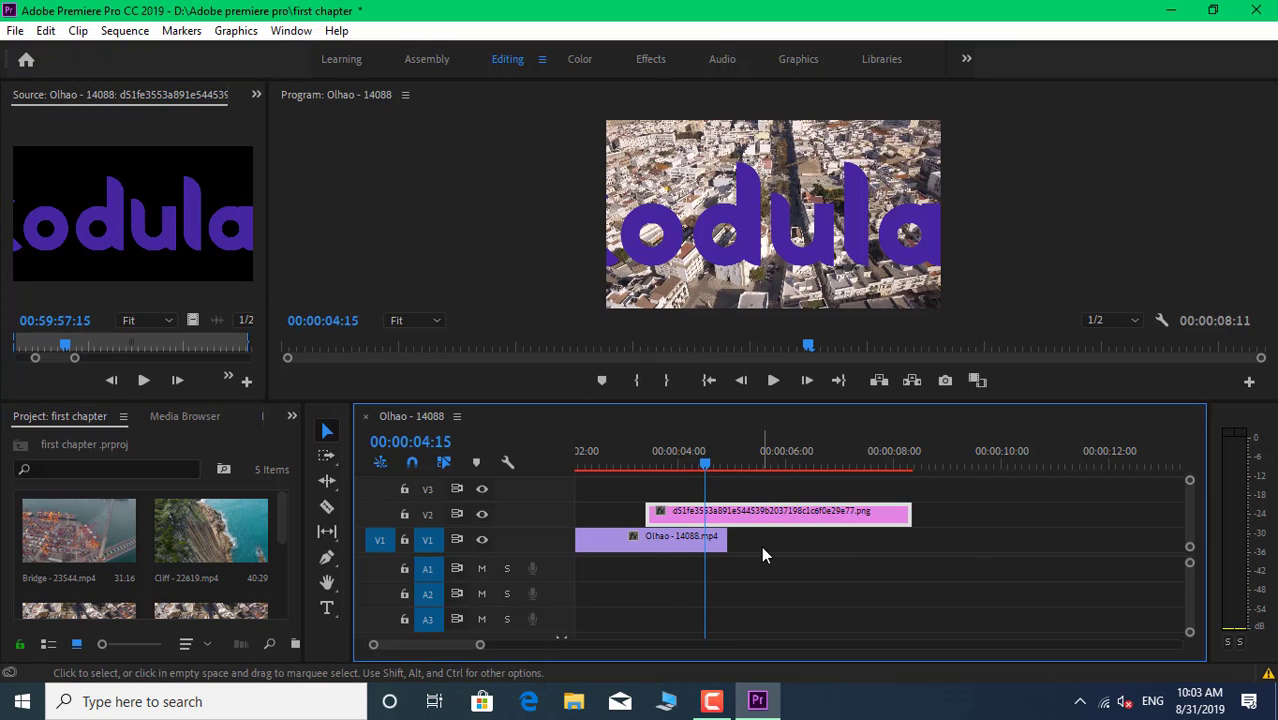
# Toggle track V2's visibility and lock off and back on
pyautogui.click(483, 515)
pyautogui.click(483, 515)
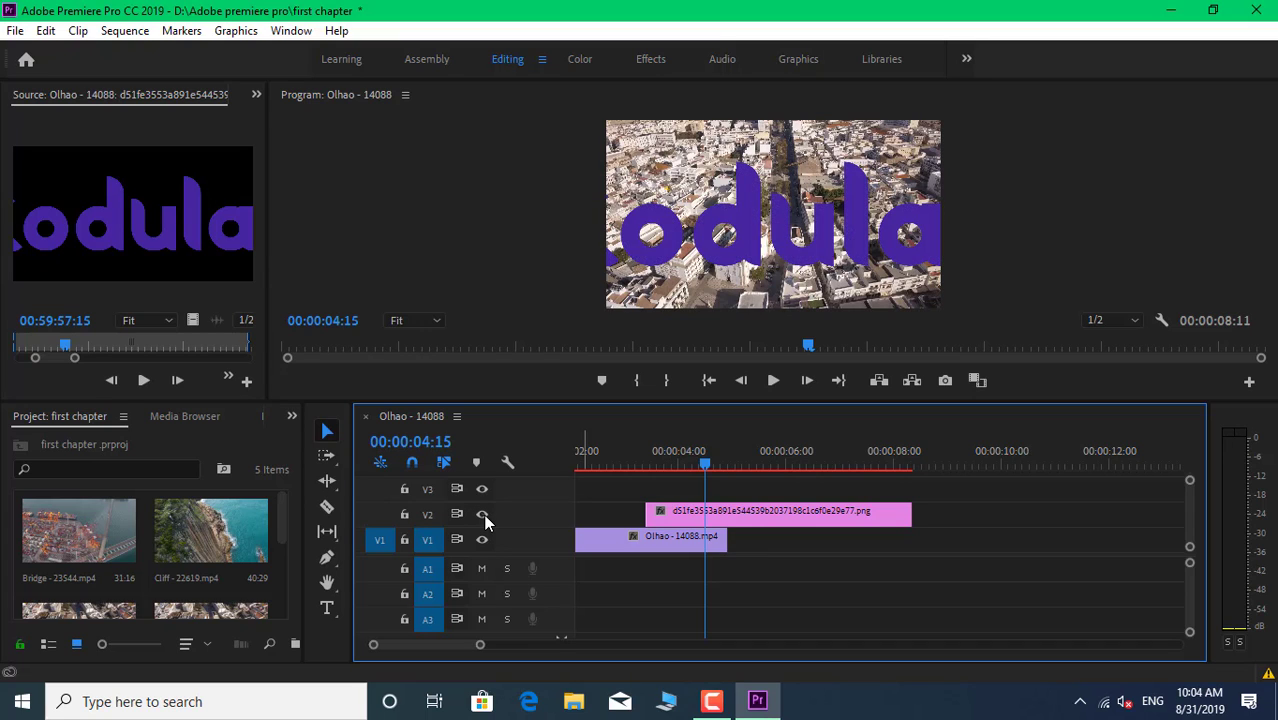
pyautogui.click(405, 515)
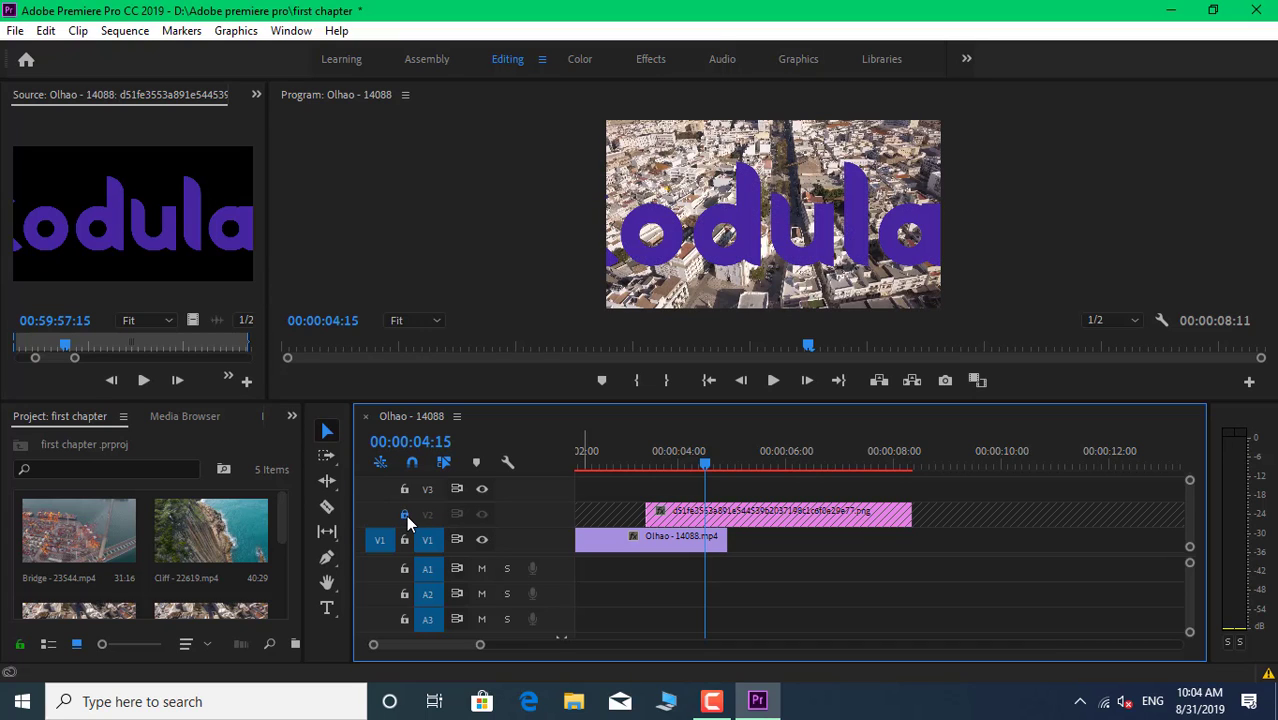
pyautogui.click(405, 516)
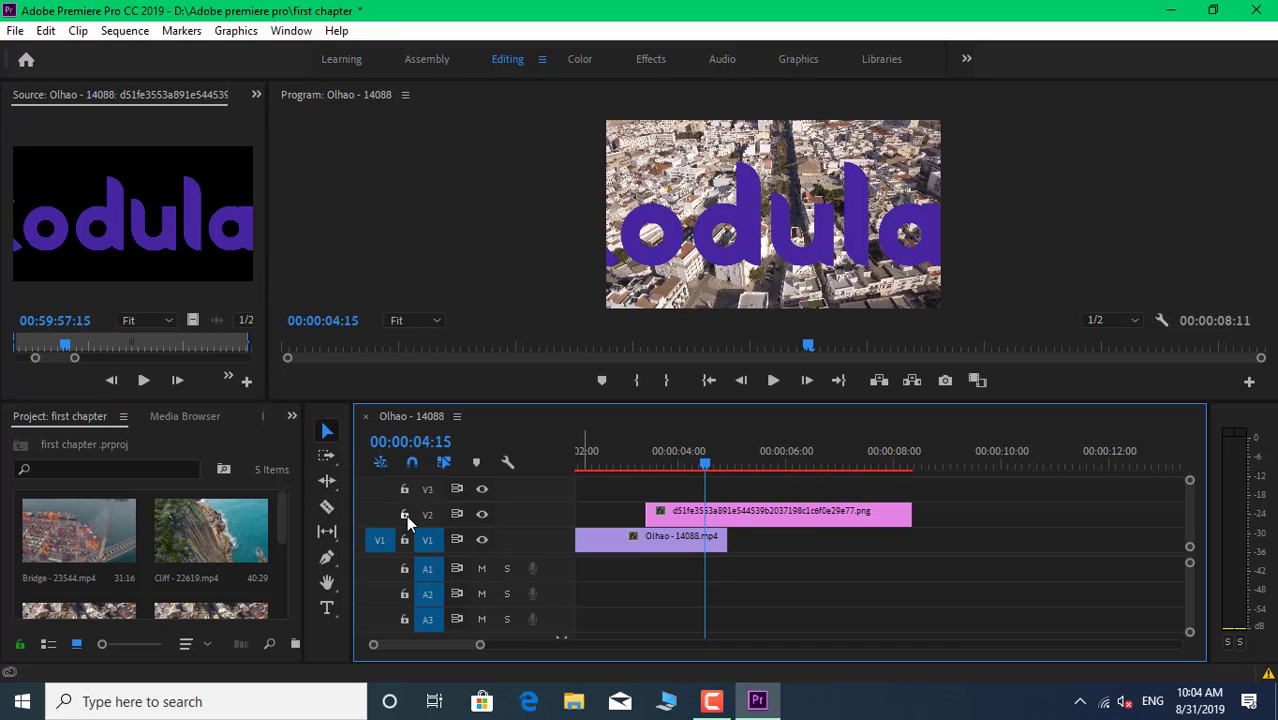
# Add a sequence marker at 00:00:04:15, then play the sequence from the start
pyautogui.click(477, 464)
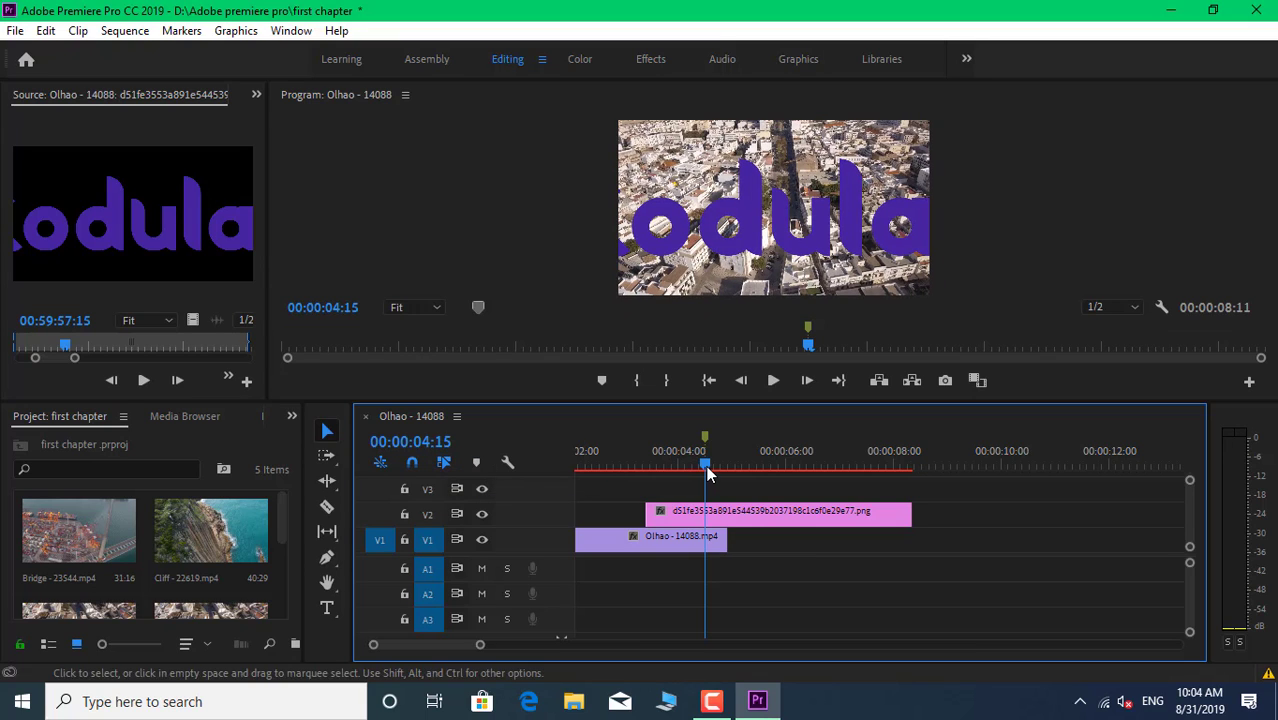
pyautogui.moveTo(708, 473); pyautogui.dragTo(773, 473)
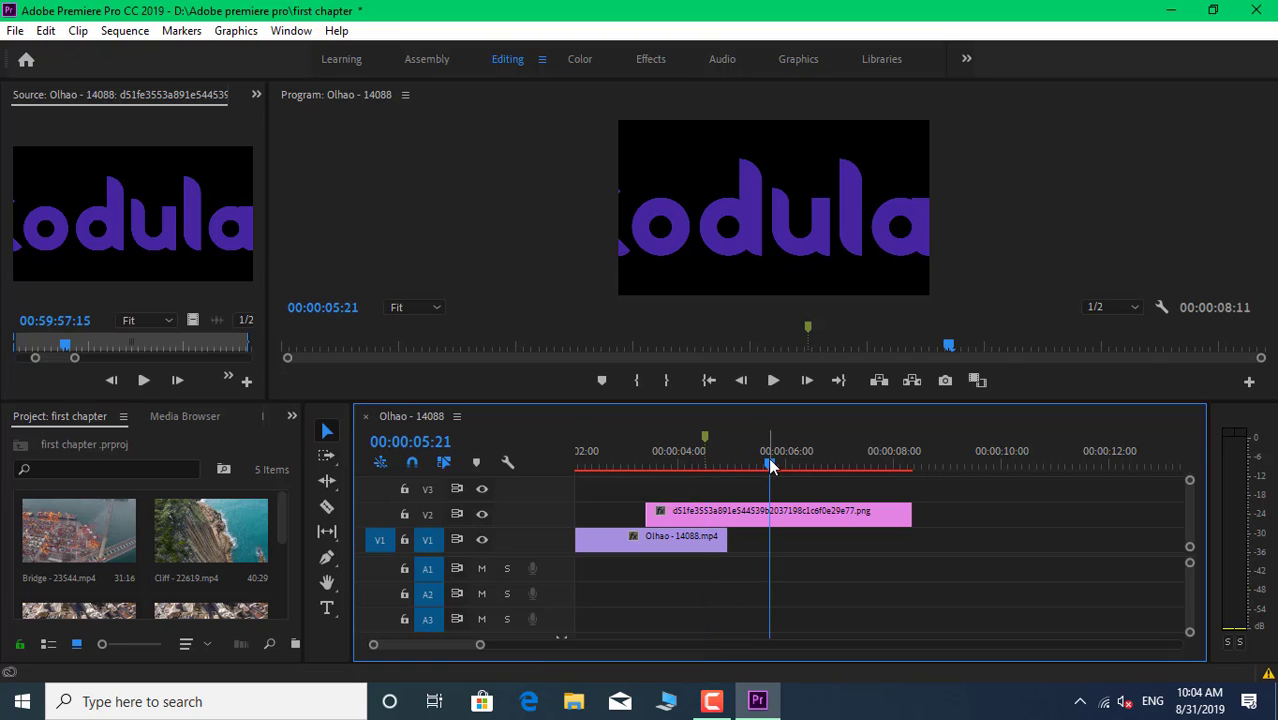
pyautogui.moveTo(770, 466); pyautogui.dragTo(504, 479)
pyautogui.press('space')
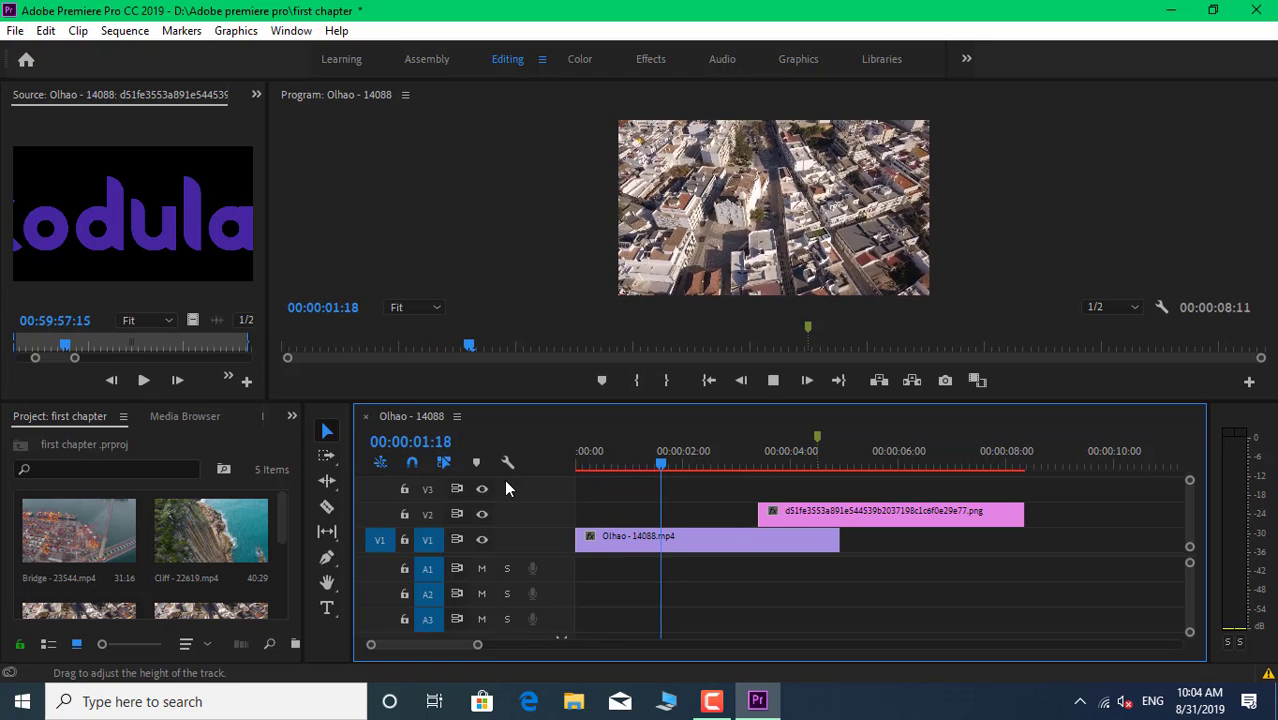
pyautogui.press('space')
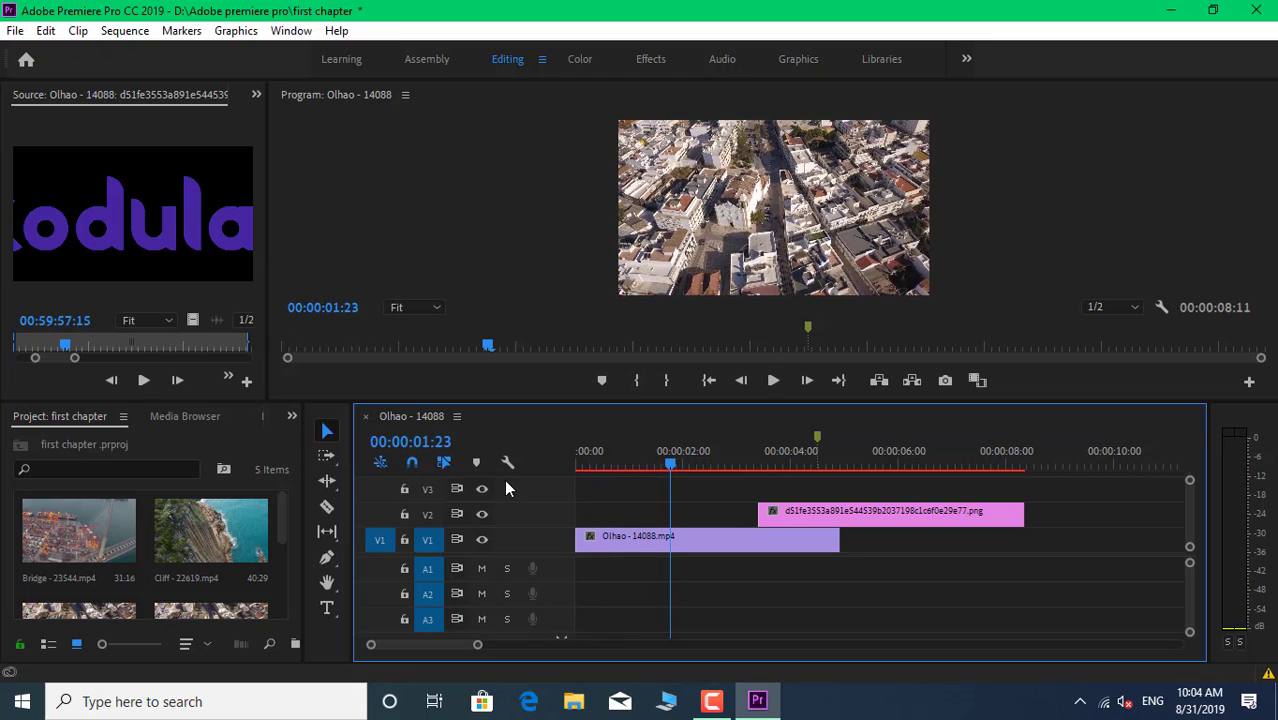
pyautogui.click(1250, 383)
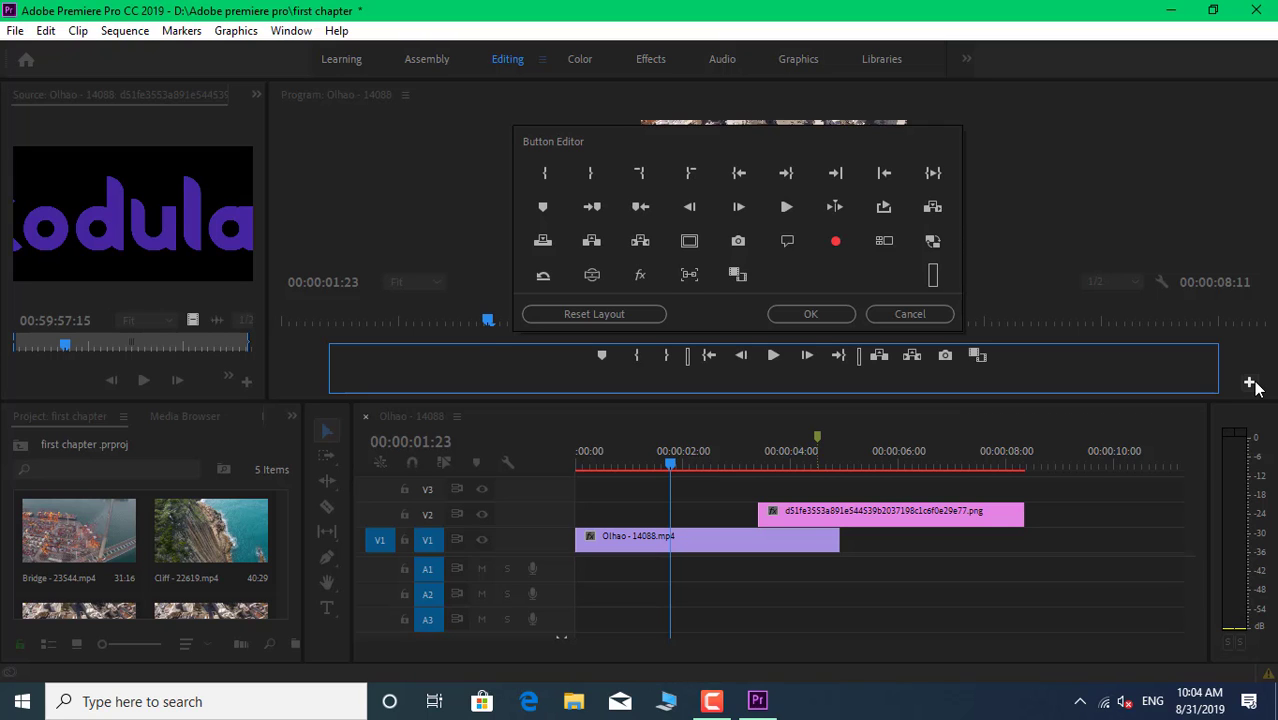
pyautogui.press('Escape')
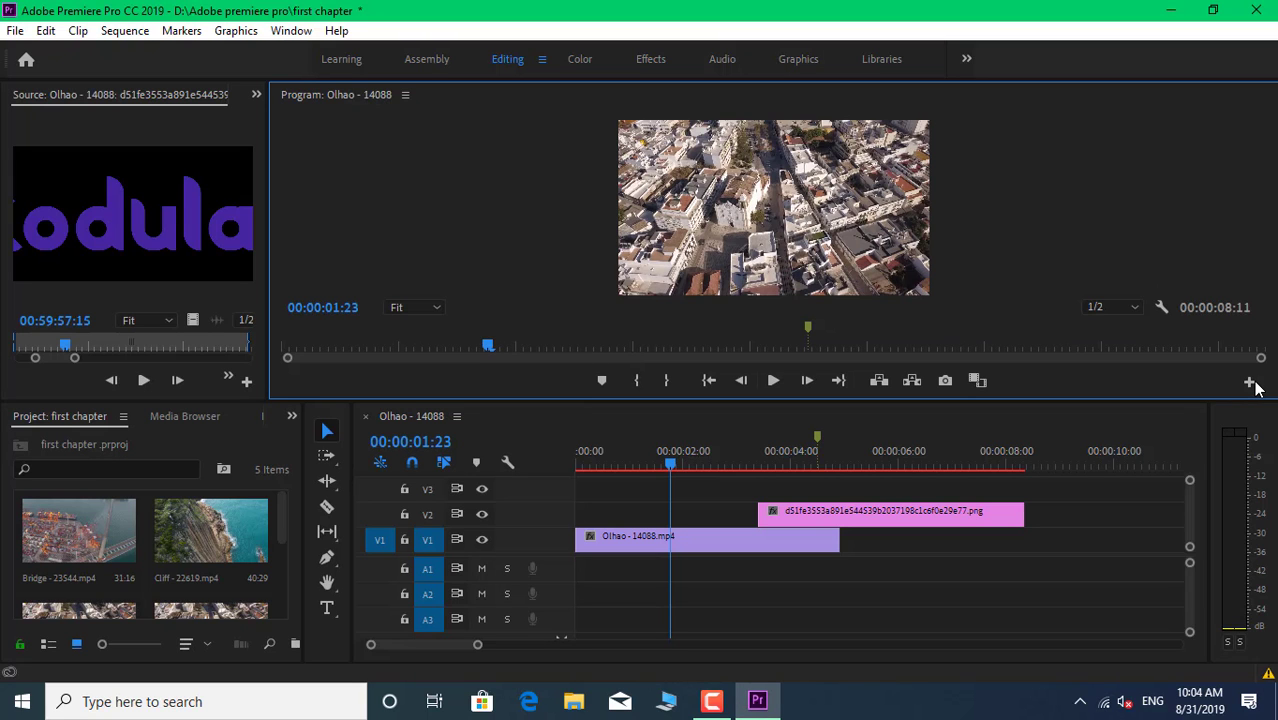
pyautogui.click(340, 60)
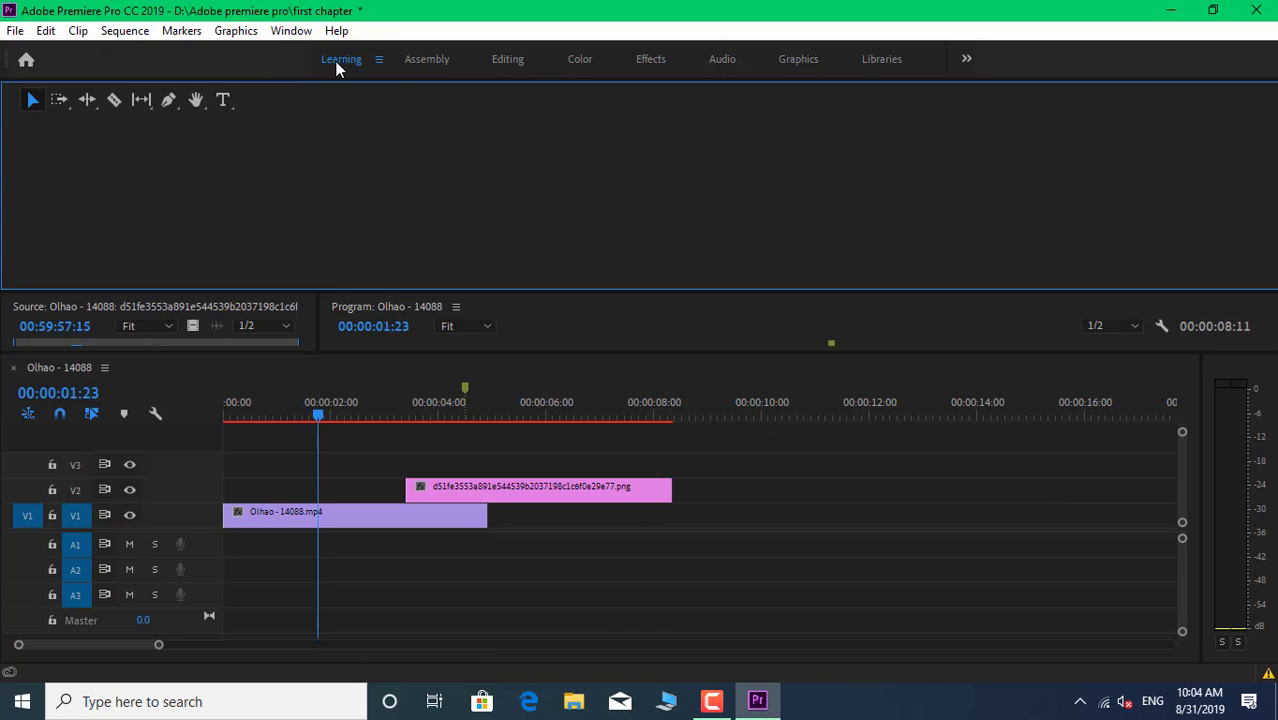
# Switch via the Assembly workspace to the Color workspace with Lumetri Color beside the timeline
pyautogui.click(433, 61)
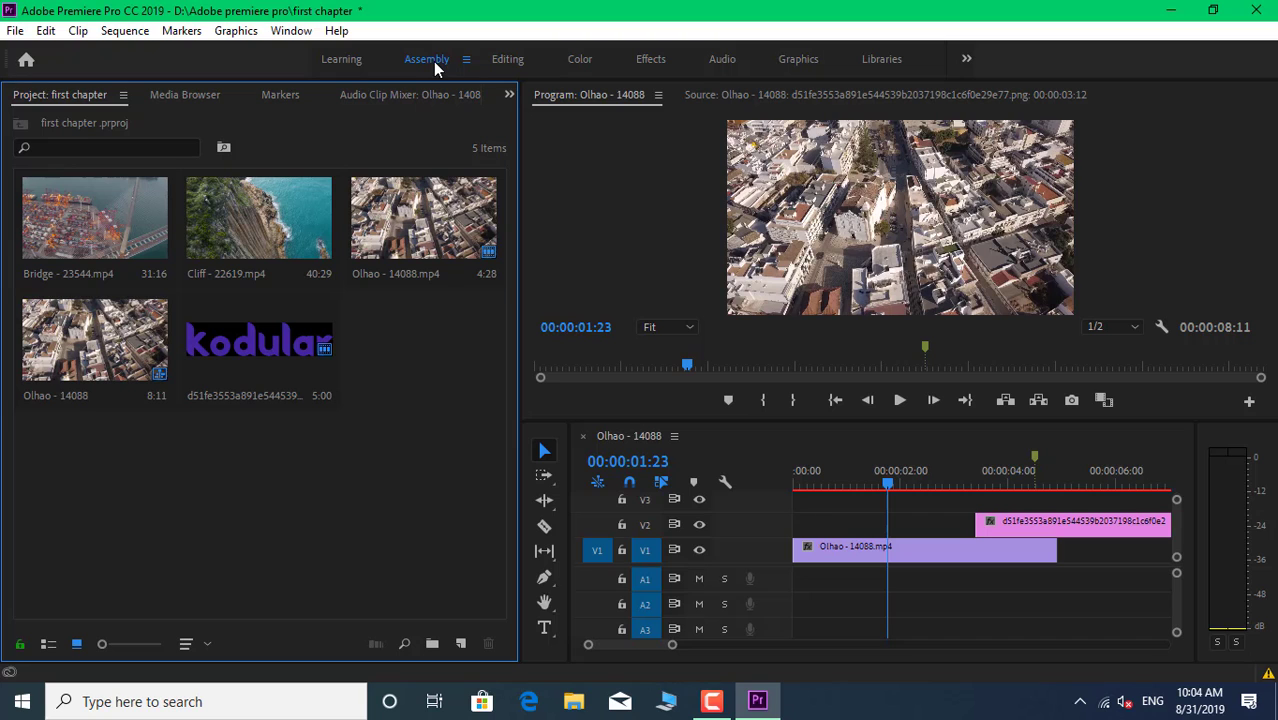
pyautogui.click(518, 62)
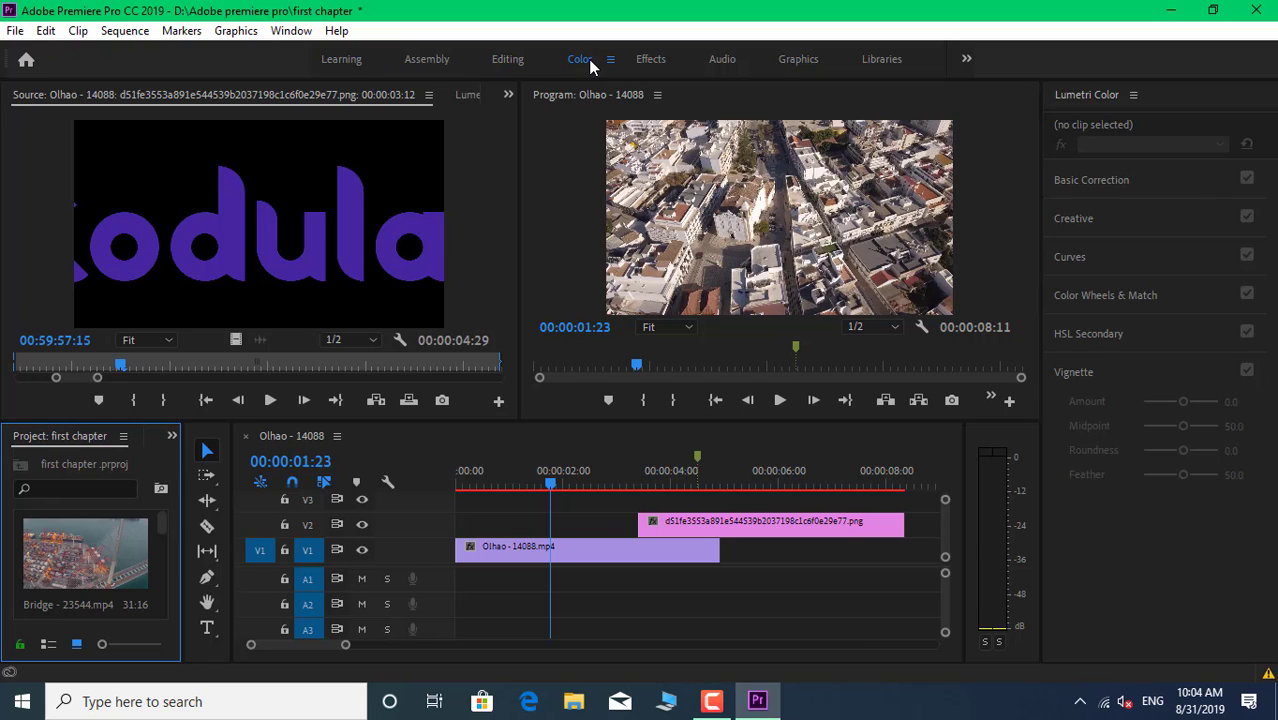
# Give the Olhao clip warm yellowish Creative highlight and shadow tints, then preview the grade
pyautogui.click(670, 548)
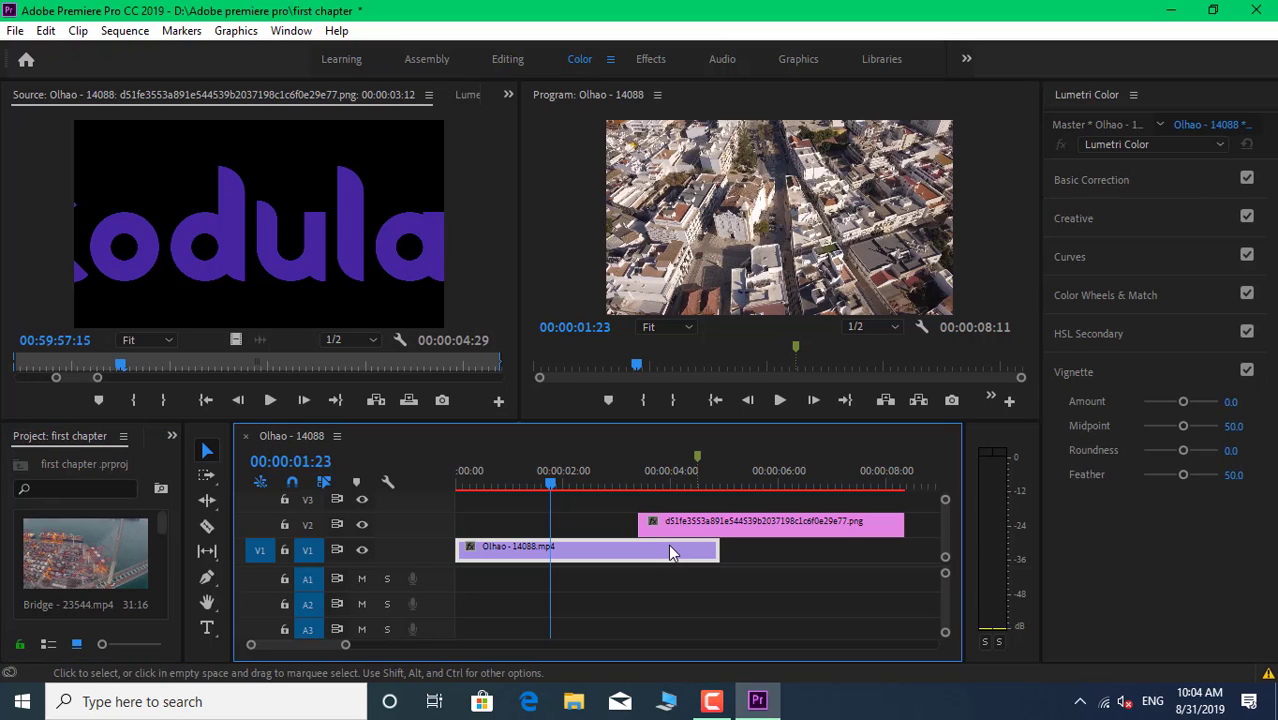
pyautogui.click(1150, 219)
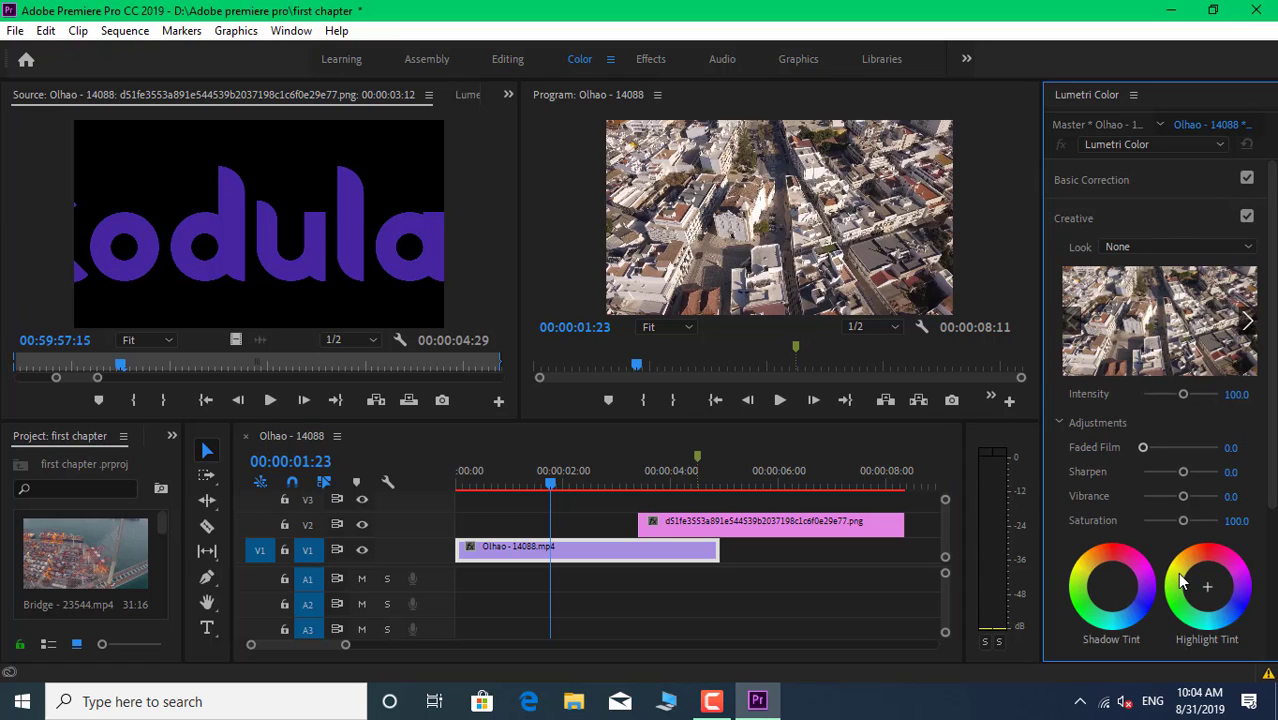
pyautogui.moveTo(1181, 582); pyautogui.dragTo(1179, 573)
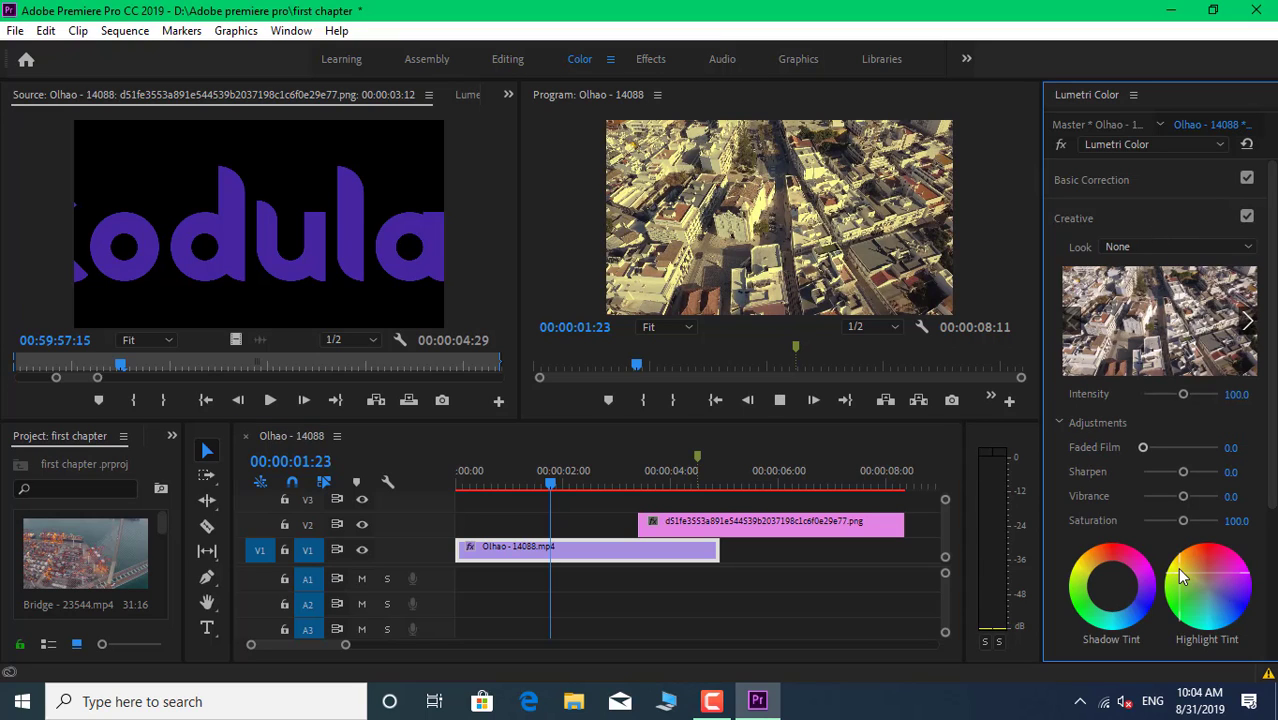
pyautogui.press('space')
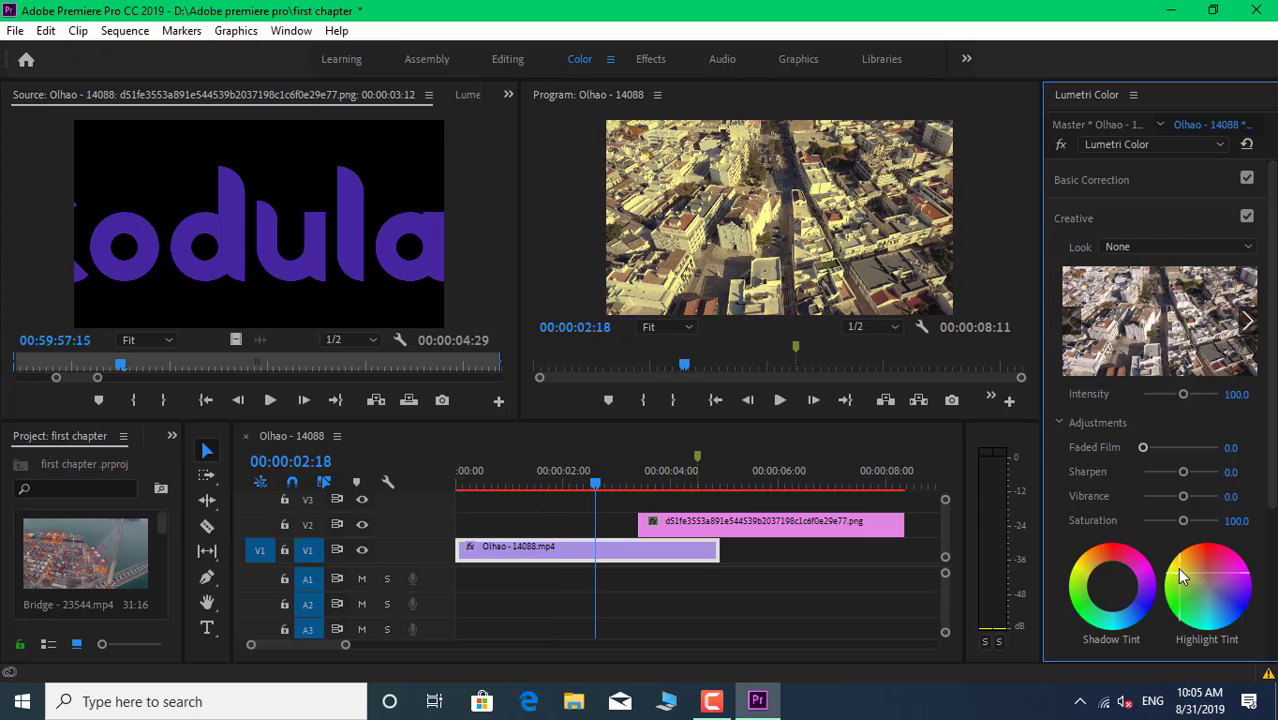
pyautogui.moveTo(1110, 586)
pyautogui.mouseDown()
pyautogui.moveTo(1136, 562)
pyautogui.moveTo(1118, 617)
pyautogui.mouseUp()
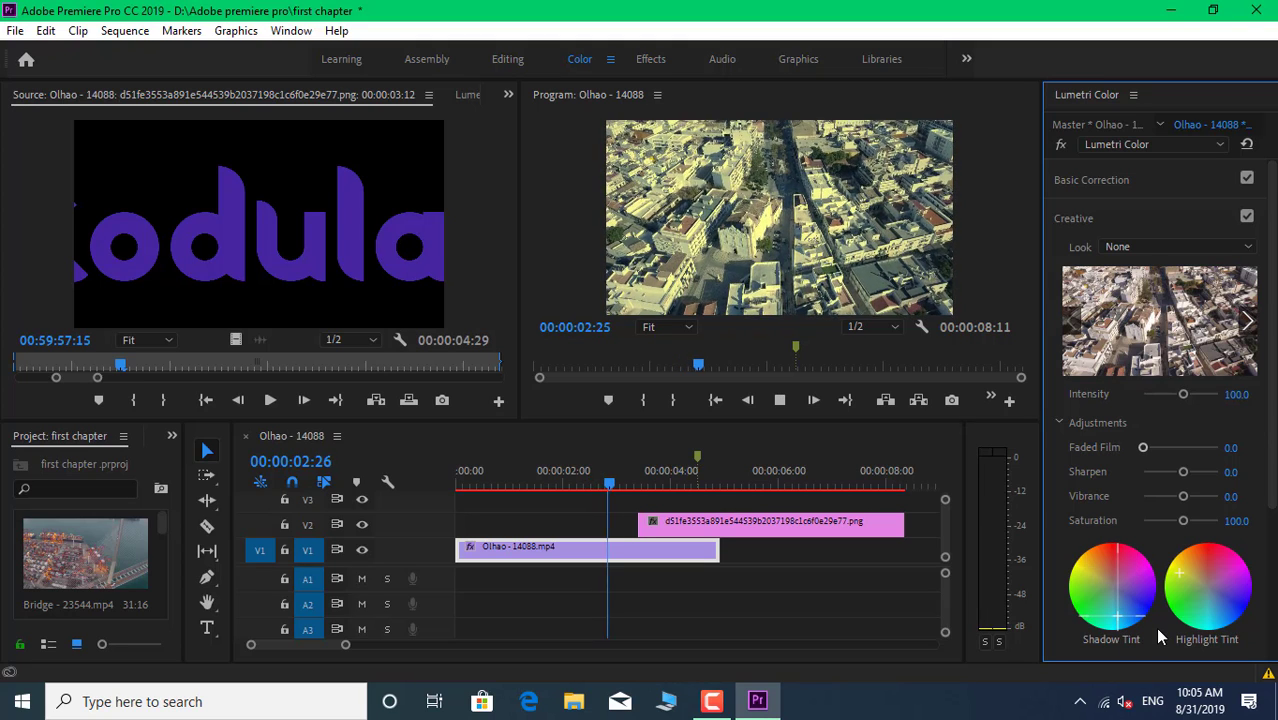
pyautogui.press('space')
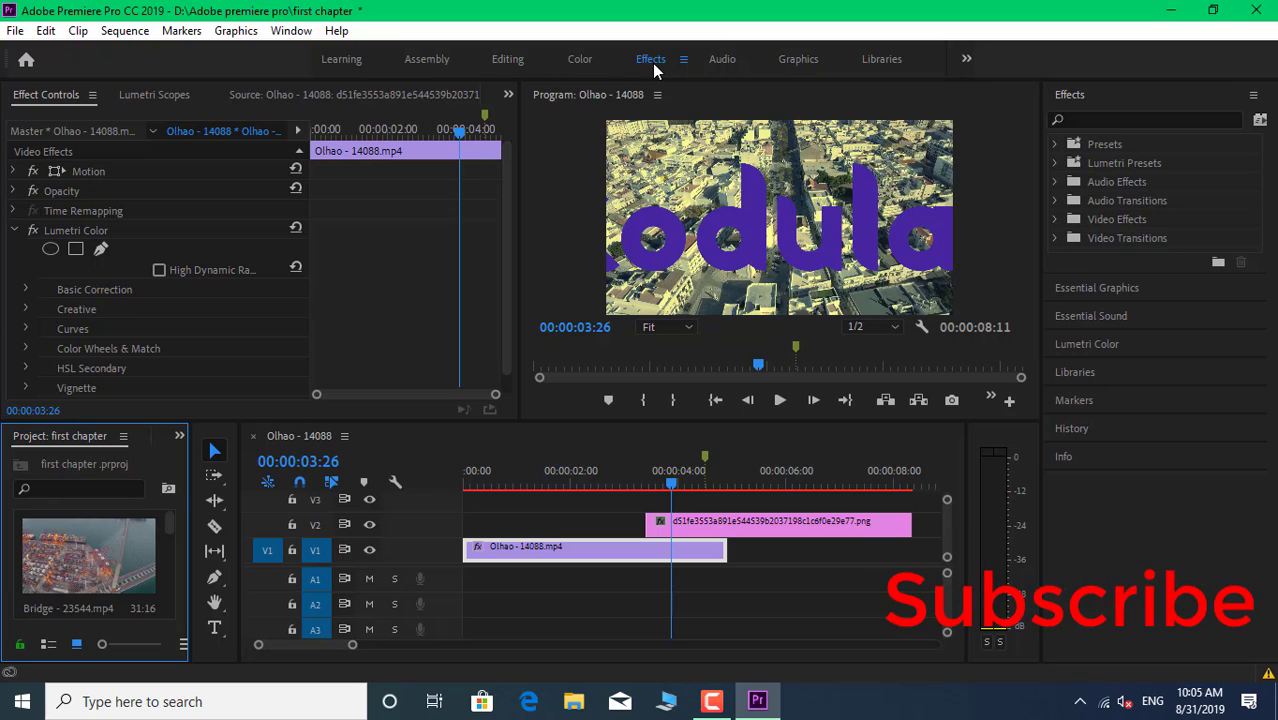
# Select the kodular logo on V2, view Lumetri Scopes then the Source viewer, and narrow the Project panel
pyautogui.click(669, 528)
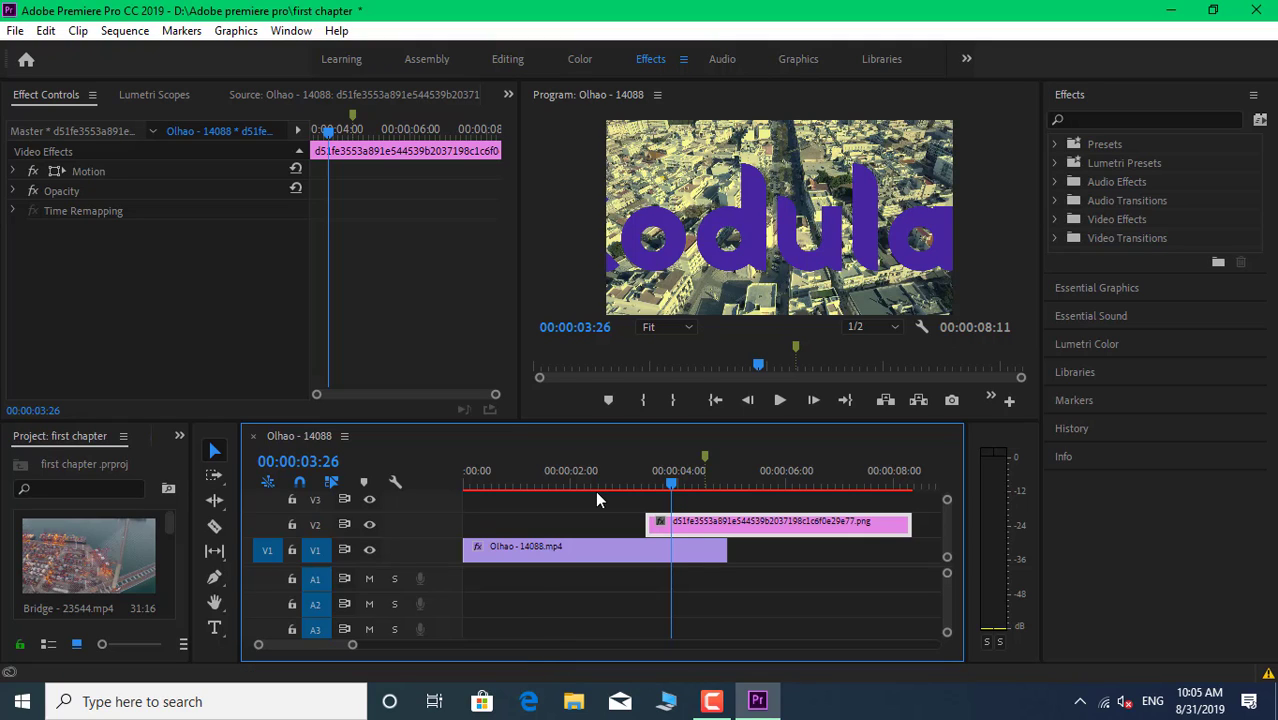
pyautogui.click(158, 96)
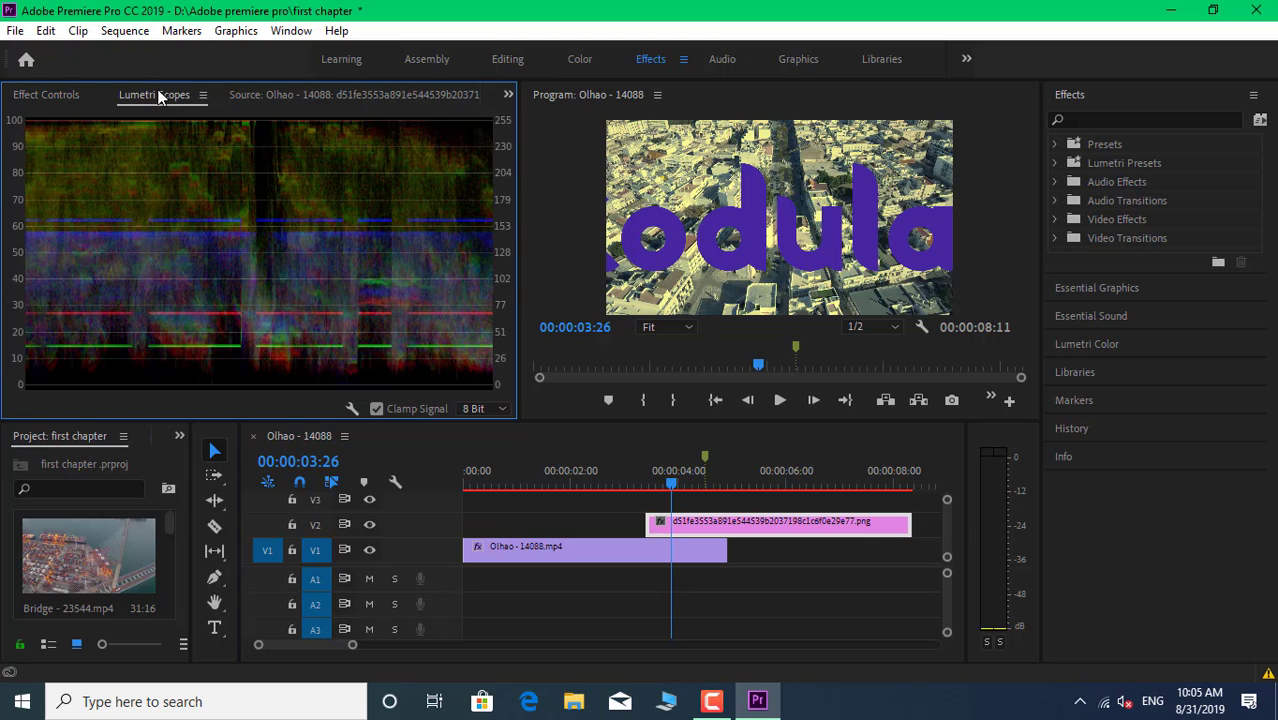
pyautogui.click(271, 94)
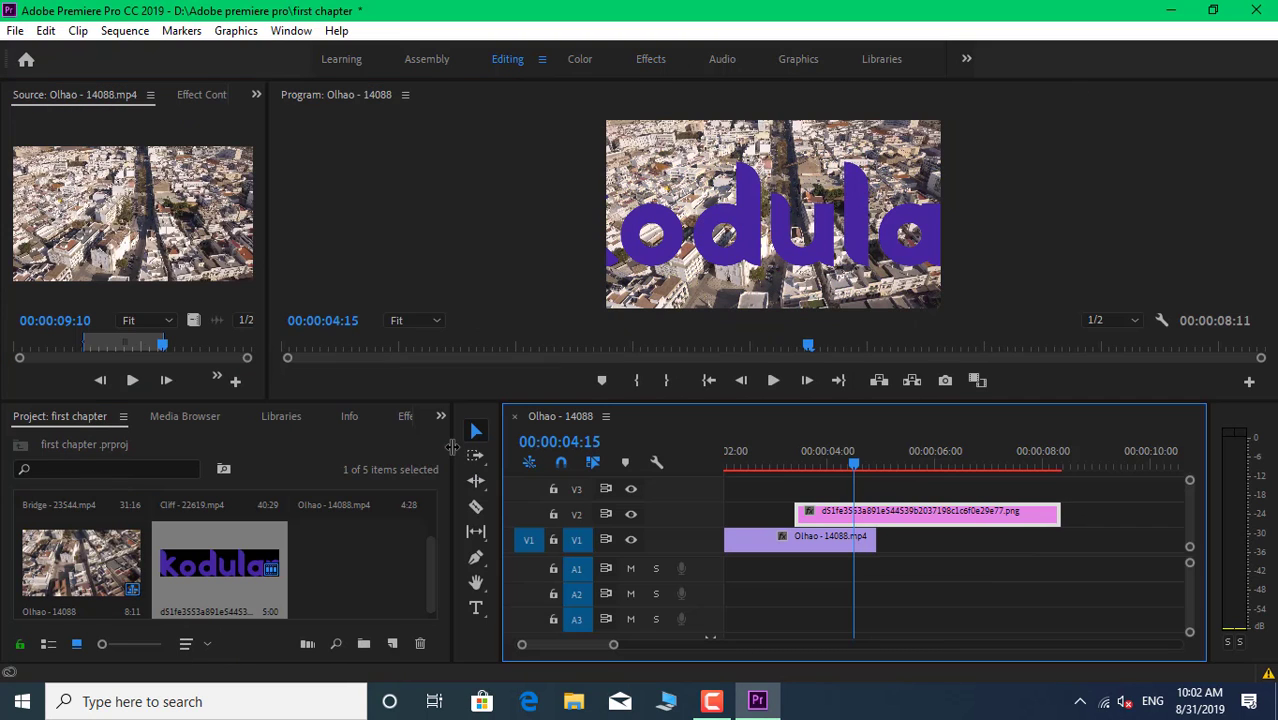
pyautogui.moveTo(452, 447); pyautogui.dragTo(317, 453)
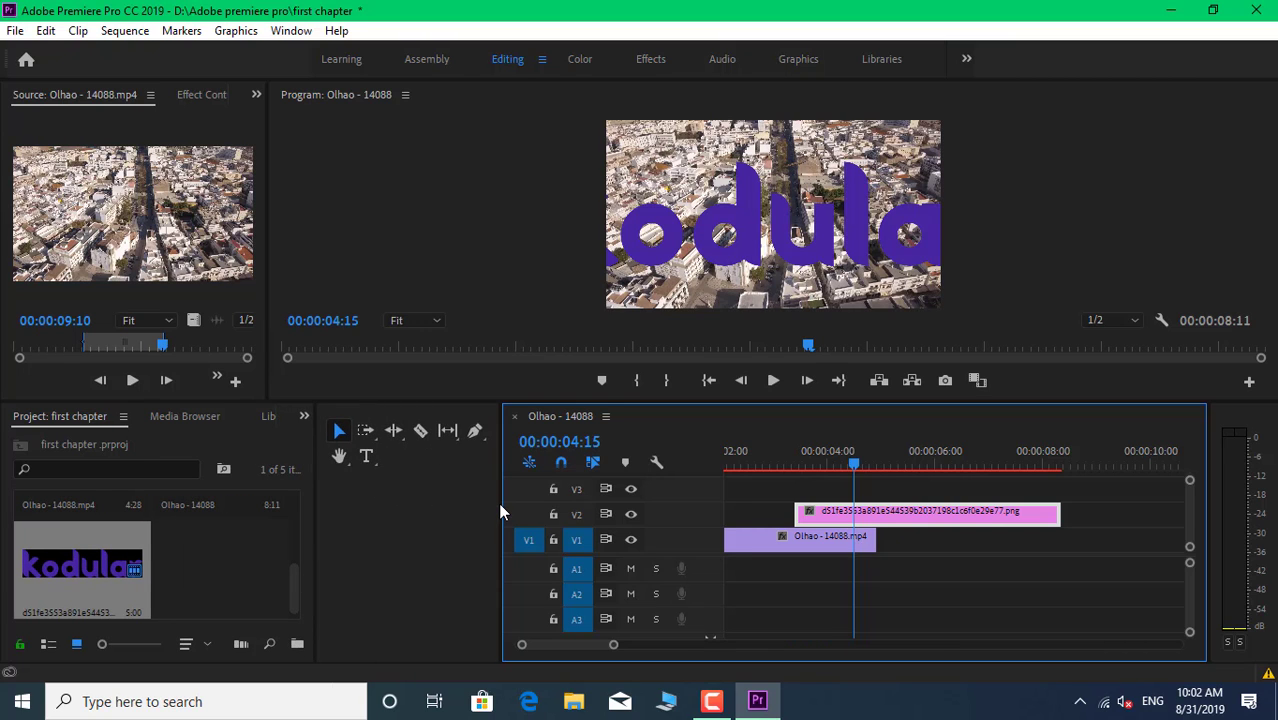
# Widen the timeline and open the V2 kodular PNG in the Source monitor
pyautogui.moveTo(501, 512); pyautogui.dragTo(352, 524)
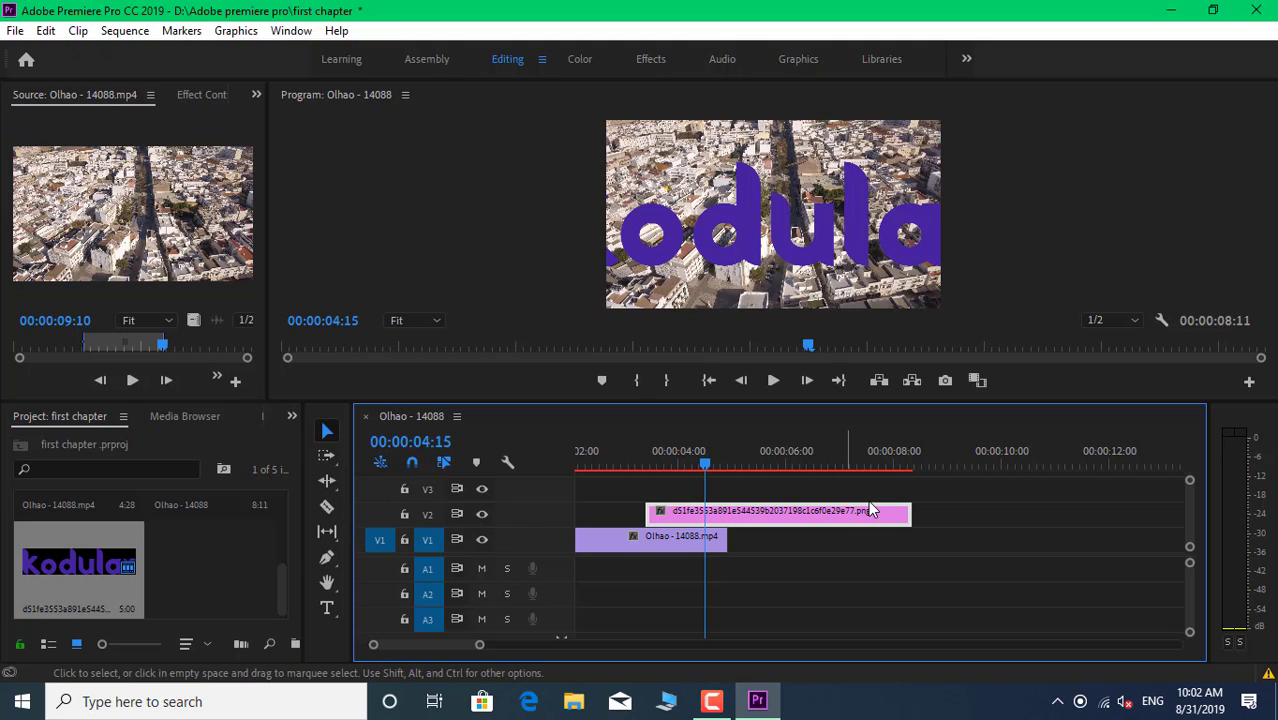
pyautogui.click(775, 250)
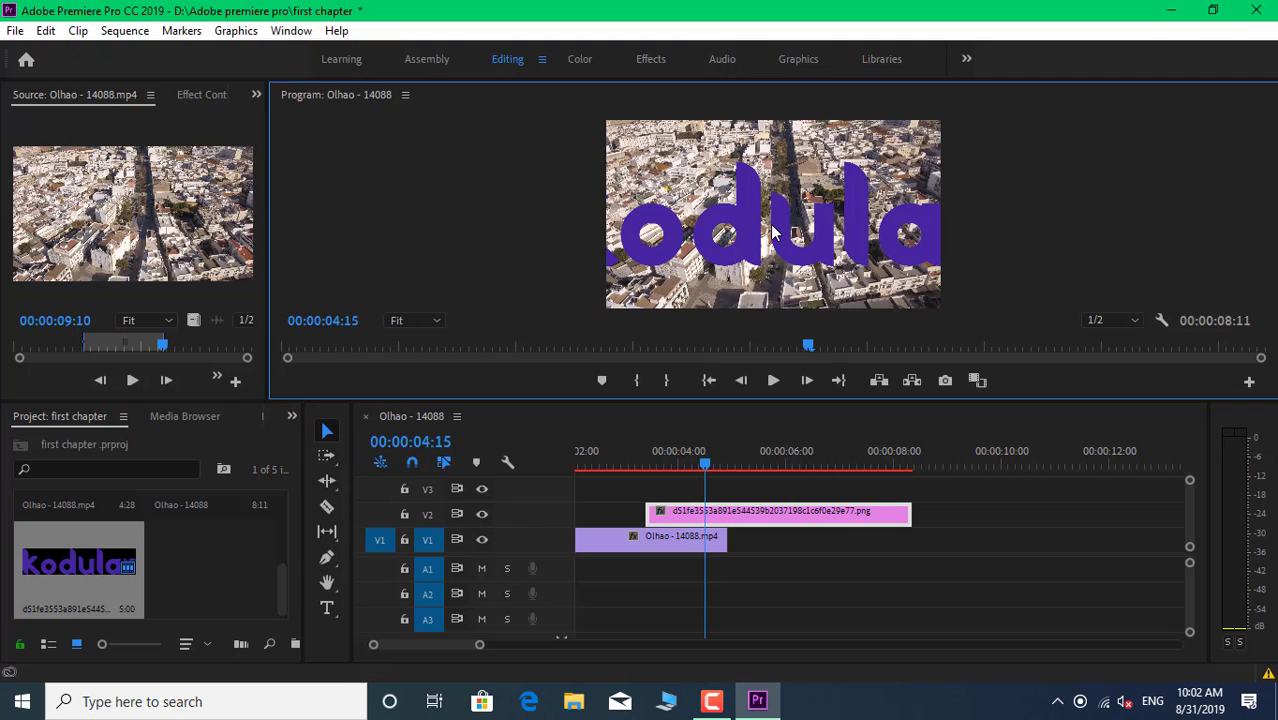
pyautogui.click(771, 518)
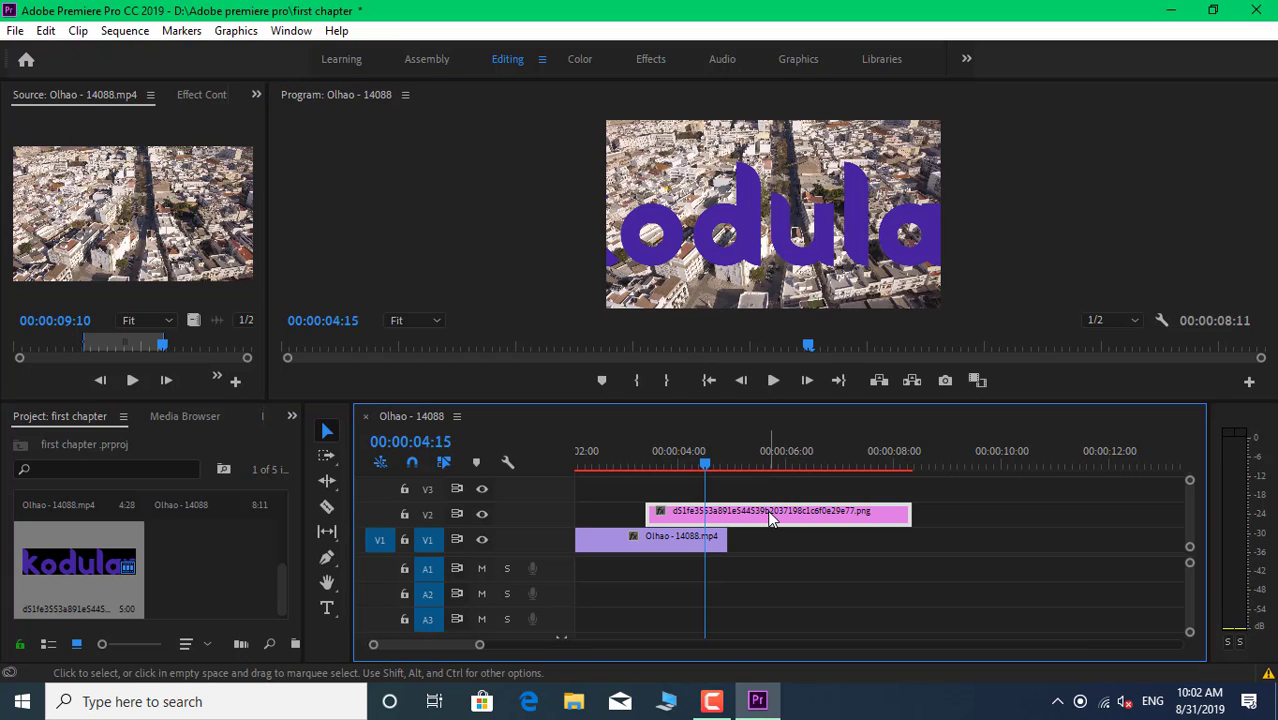
pyautogui.doubleClick(771, 518)
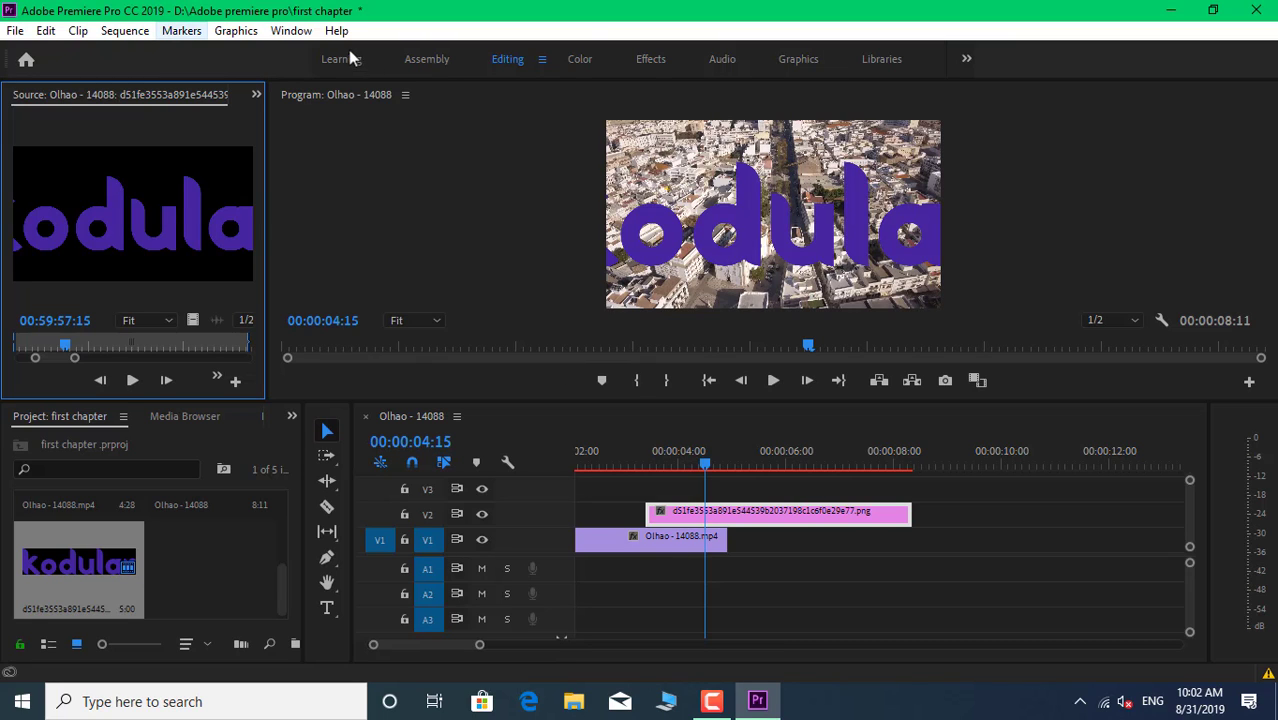
# Push the kodular logo's end Position X to about 2673, then switch to the Audio workspace
pyautogui.click(292, 32)
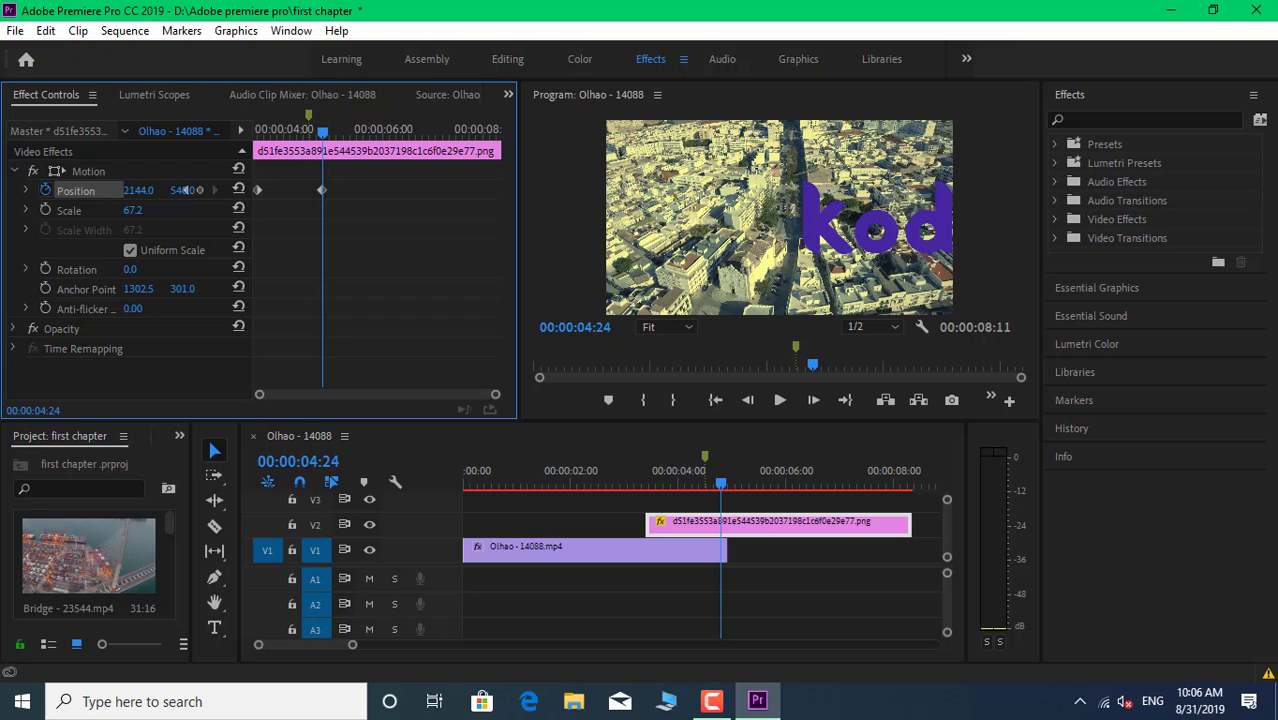
pyautogui.moveTo(186, 190); pyautogui.dragTo(230, 190)
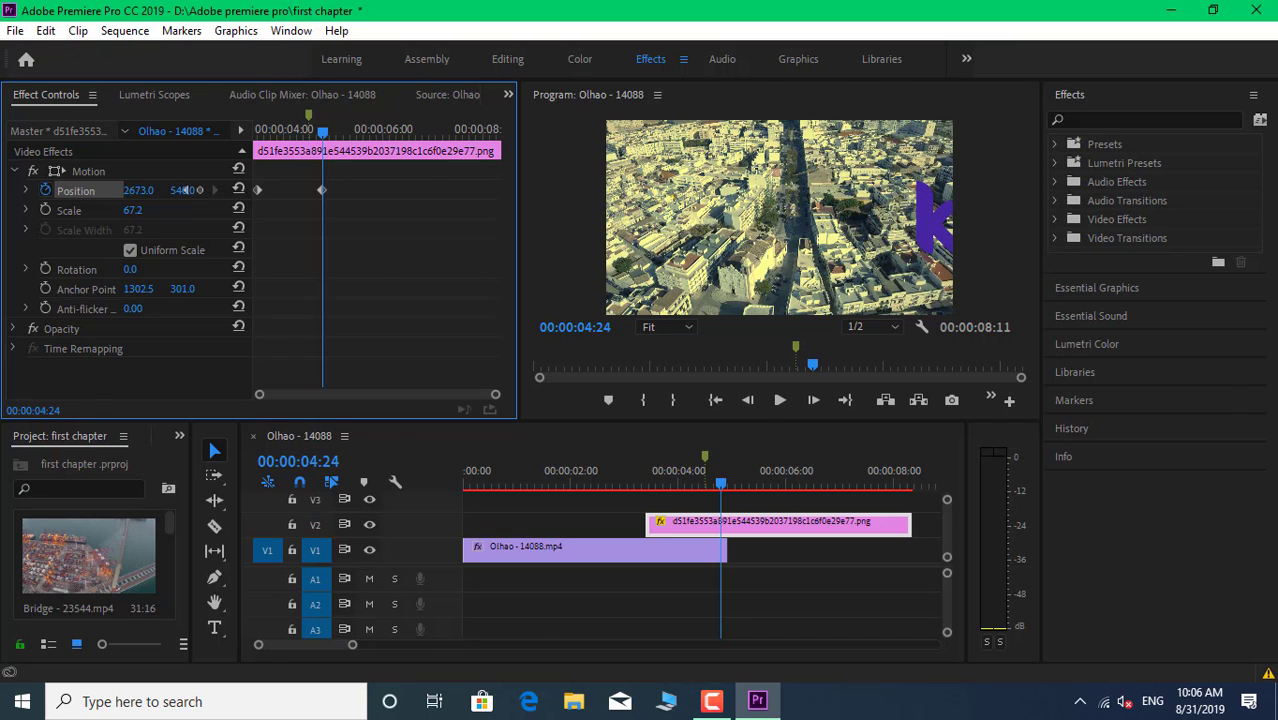
pyautogui.click(720, 60)
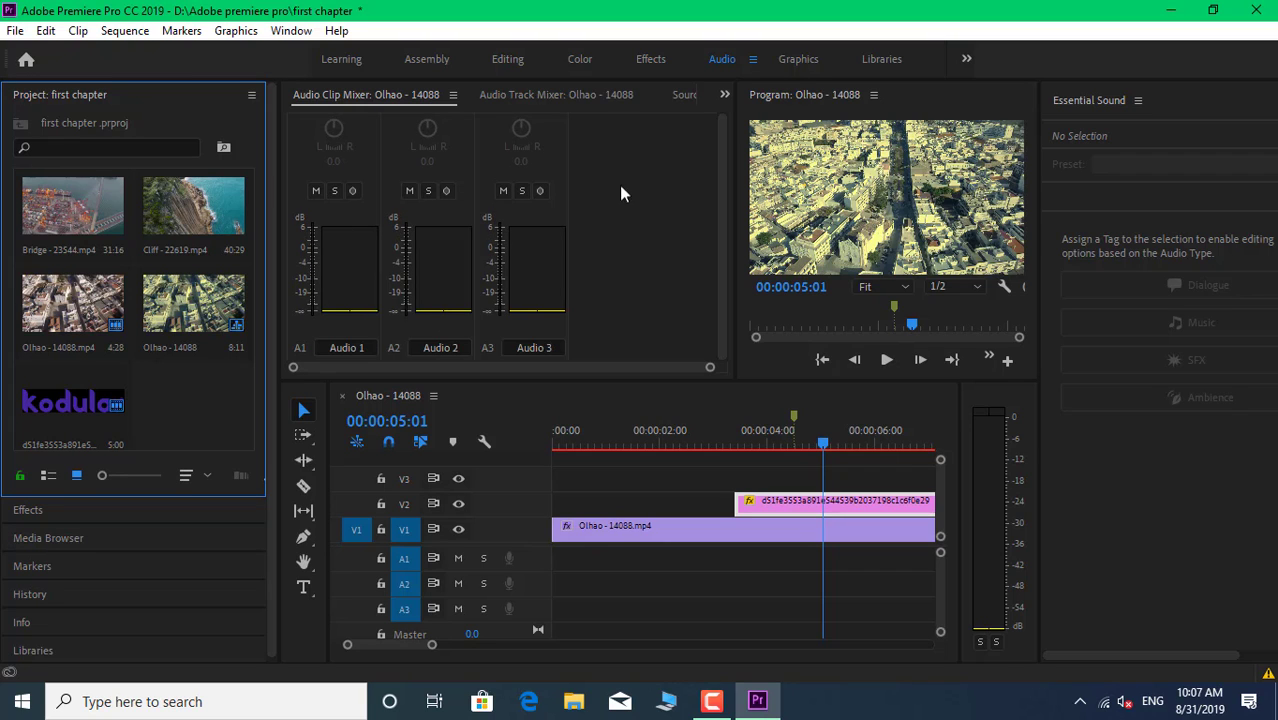
# Switch to the Graphics workspace and scroll the Essential Graphics templates to Angled Title
pyautogui.click(807, 61)
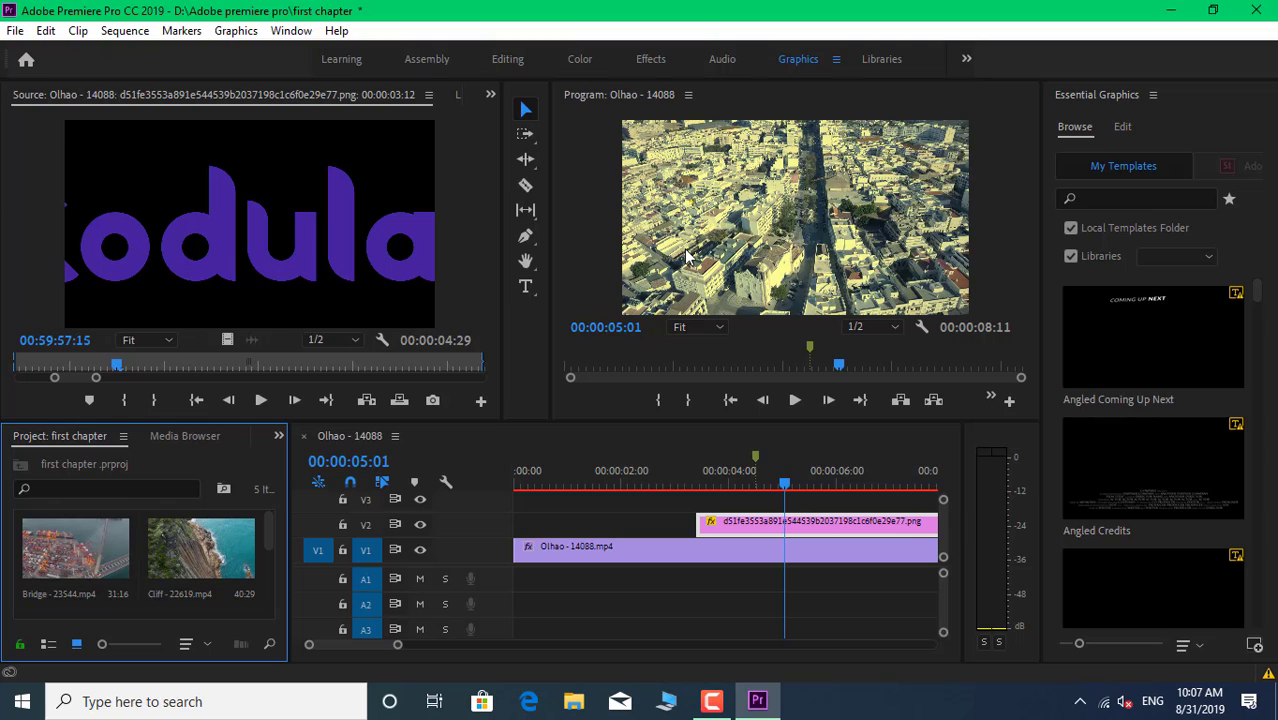
pyautogui.scroll(-2, 1161, 490)
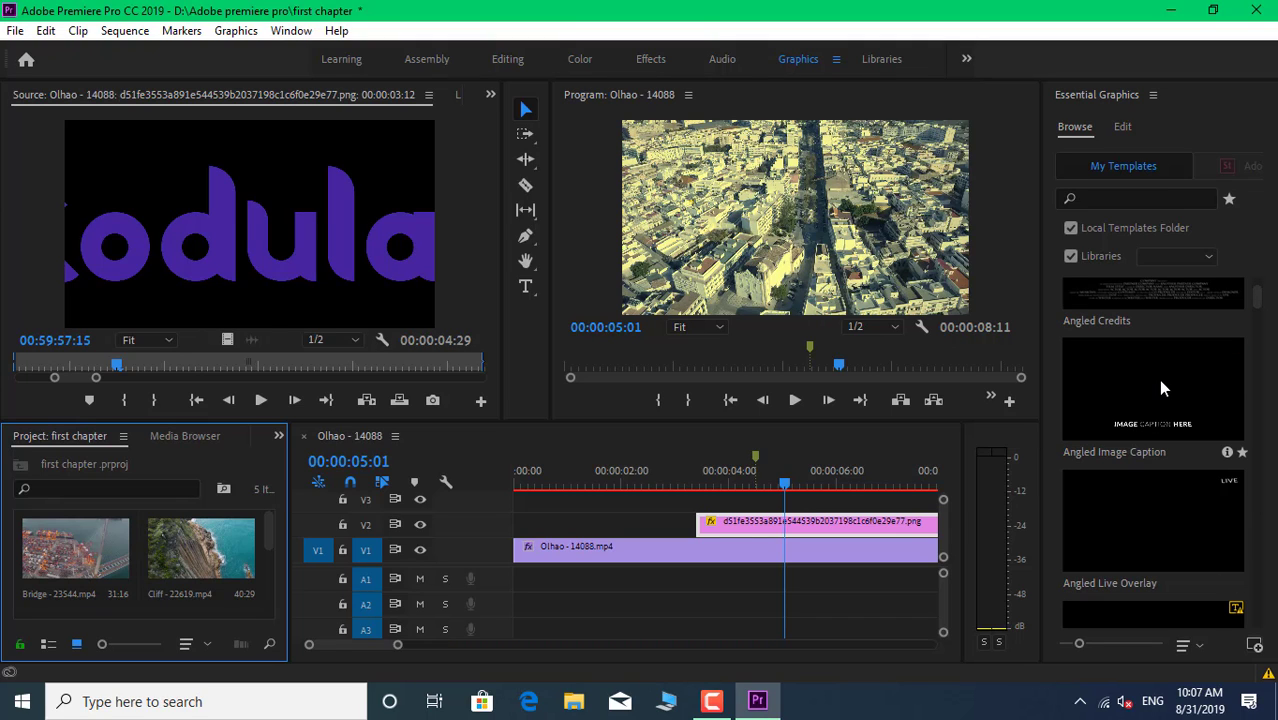
pyautogui.scroll(-2, 1160, 381)
pyautogui.scroll(-2, 1160, 381)
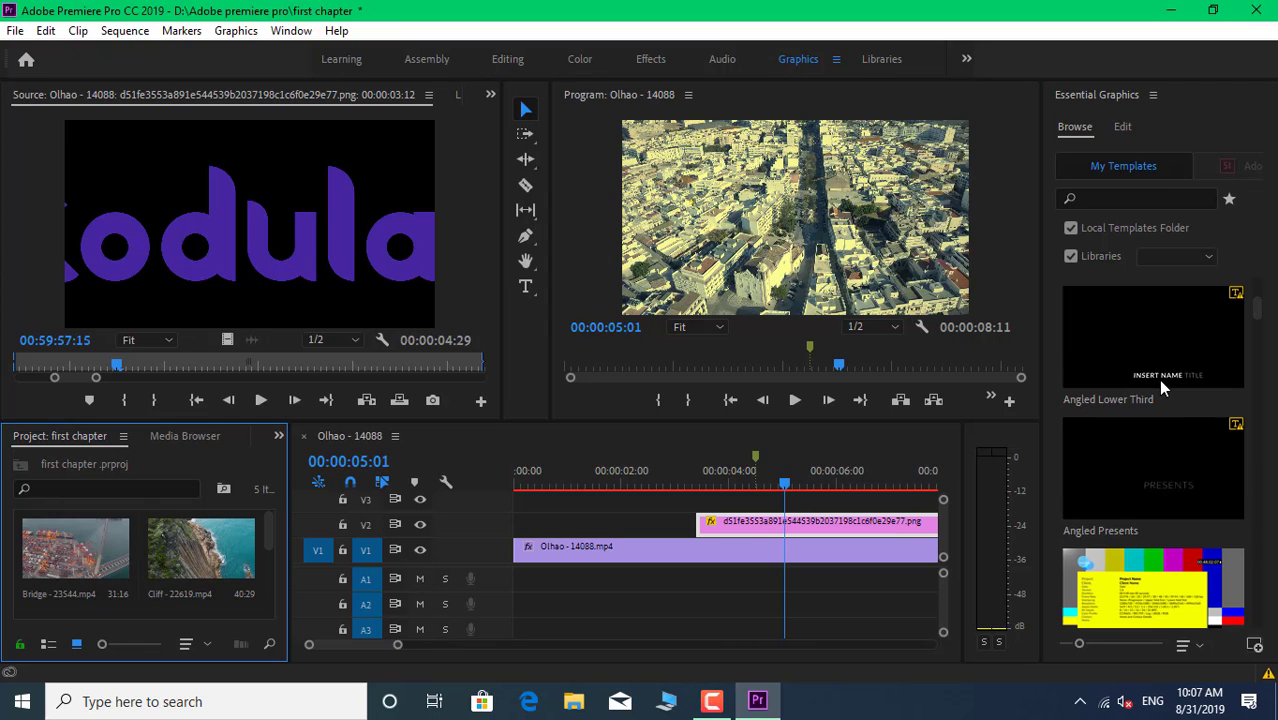
pyautogui.scroll(-2, 1160, 381)
pyautogui.scroll(-1, 1160, 381)
pyautogui.scroll(1, 1158, 379)
pyautogui.scroll(1, 1158, 379)
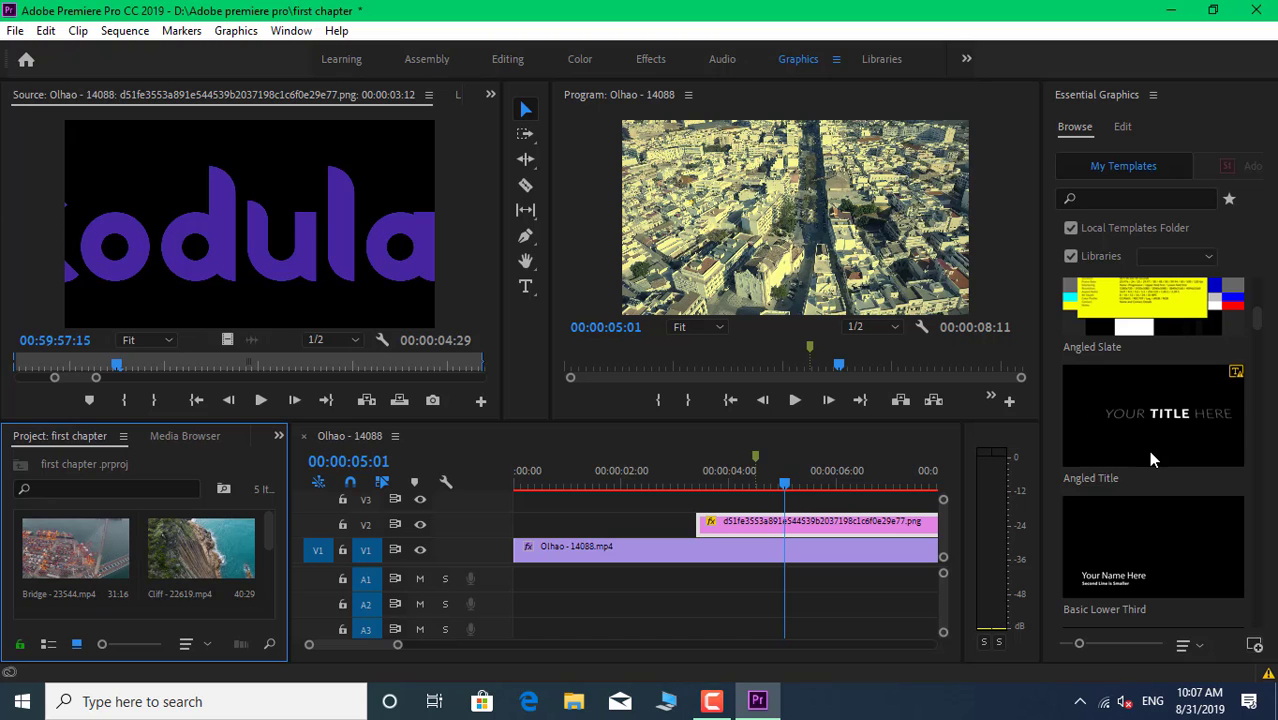
# Place the Angled Title template on track V3 near the sequence start, dismissing the missing fonts warning
pyautogui.moveTo(798, 485); pyautogui.dragTo(553, 485)
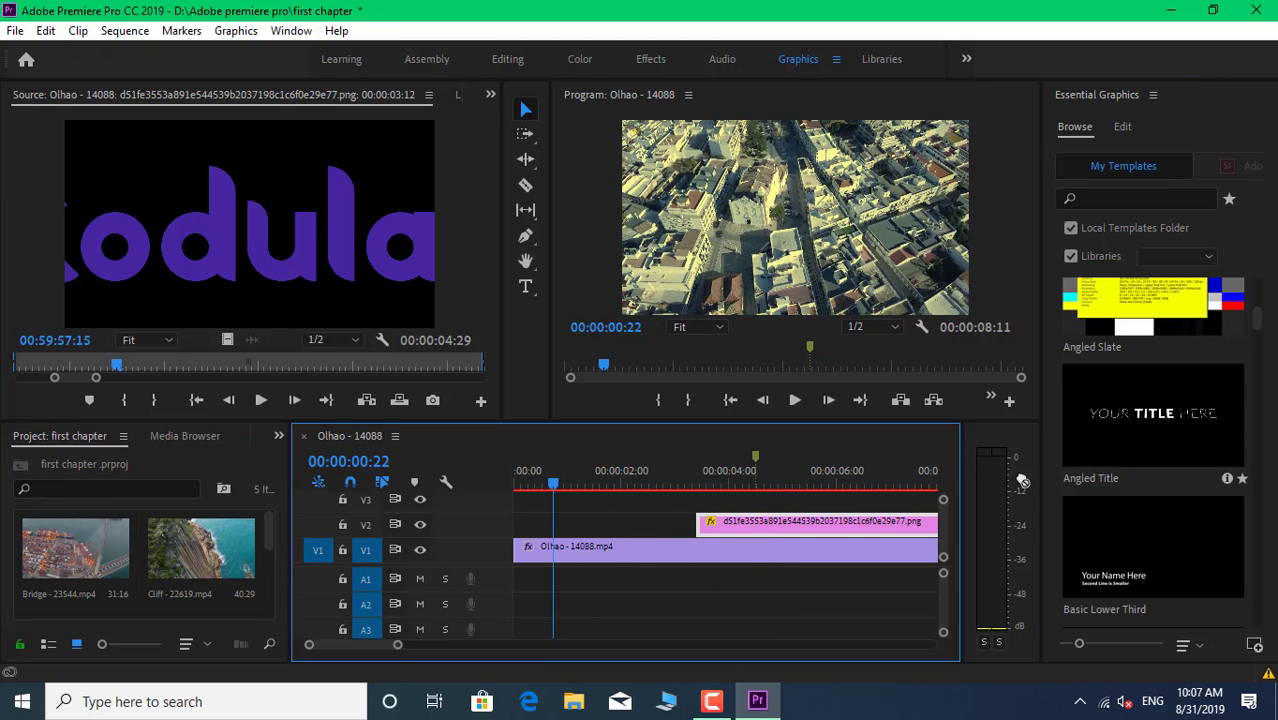
pyautogui.moveTo(1153, 413); pyautogui.dragTo(545, 522)
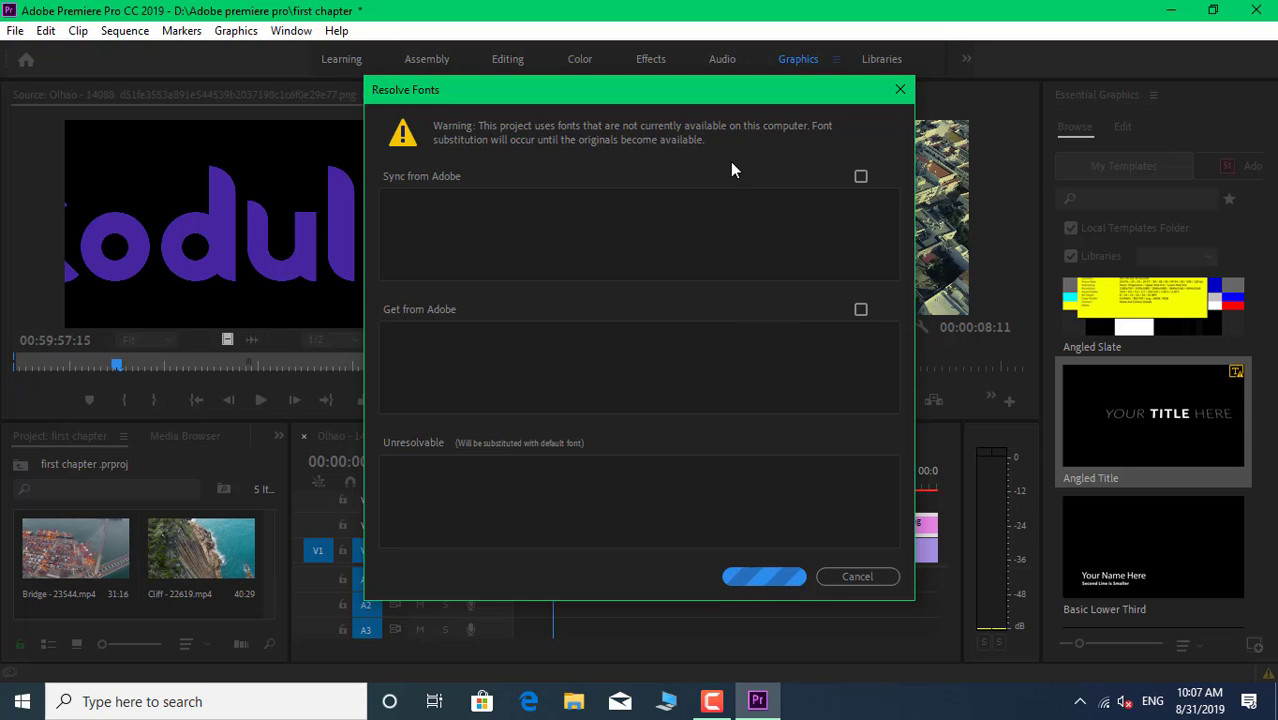
pyautogui.click(847, 582)
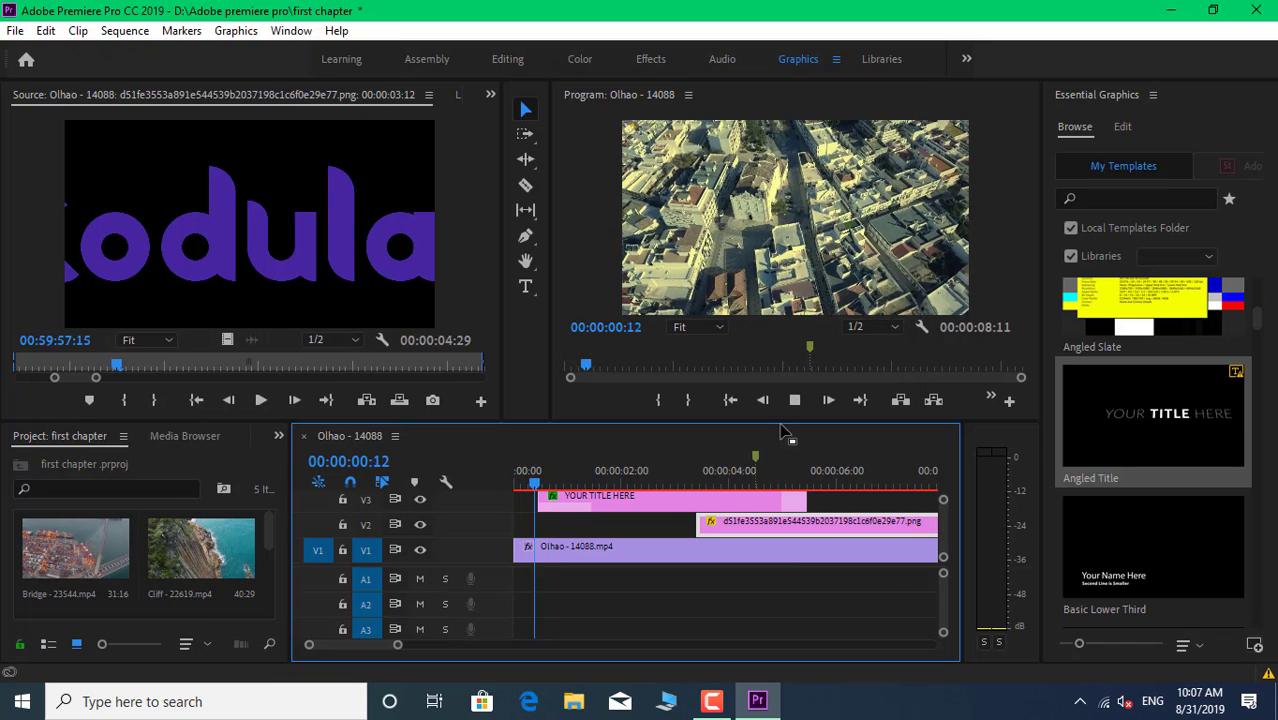
# Replace the title text with 'Your text' and widen its tracking to 313
pyautogui.click(1122, 126)
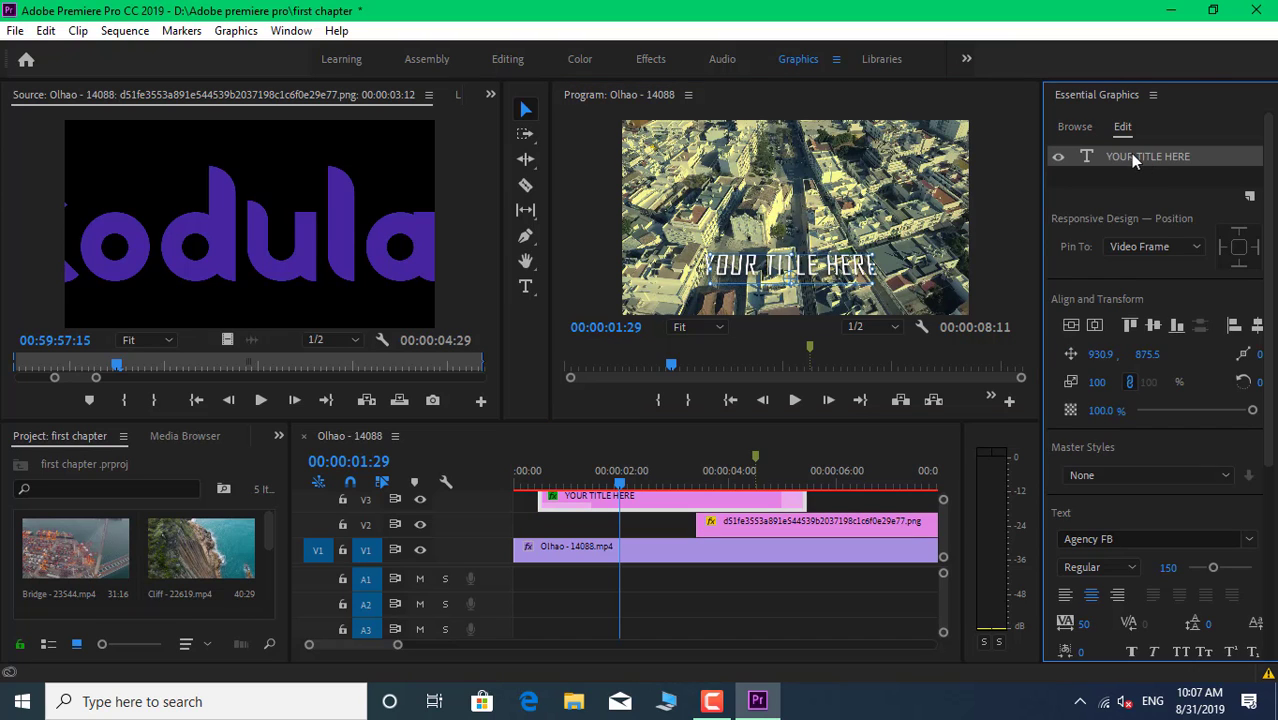
pyautogui.doubleClick(778, 266)
pyautogui.write('Your text')
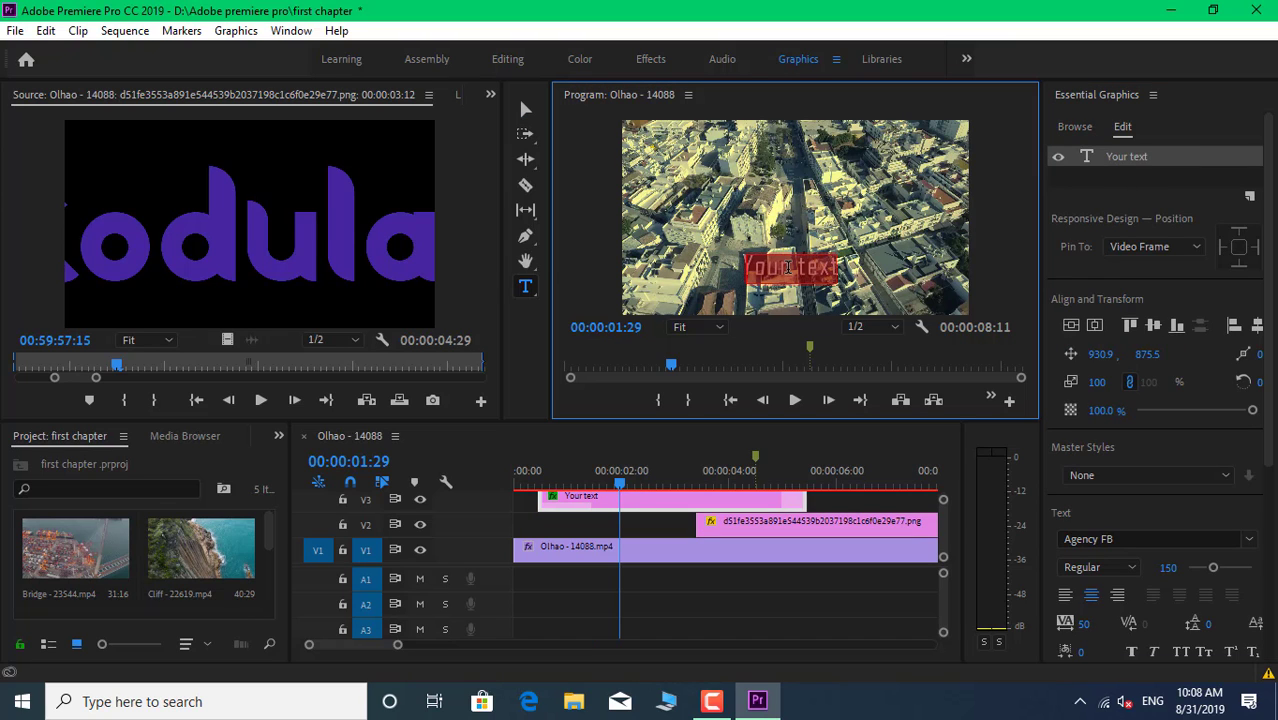
pyautogui.scroll(-5, 1202, 419)
pyautogui.scroll(5, 1153, 413)
pyautogui.scroll(-5, 1201, 427)
pyautogui.scroll(4, 1160, 300)
pyautogui.scroll(-5, 1146, 223)
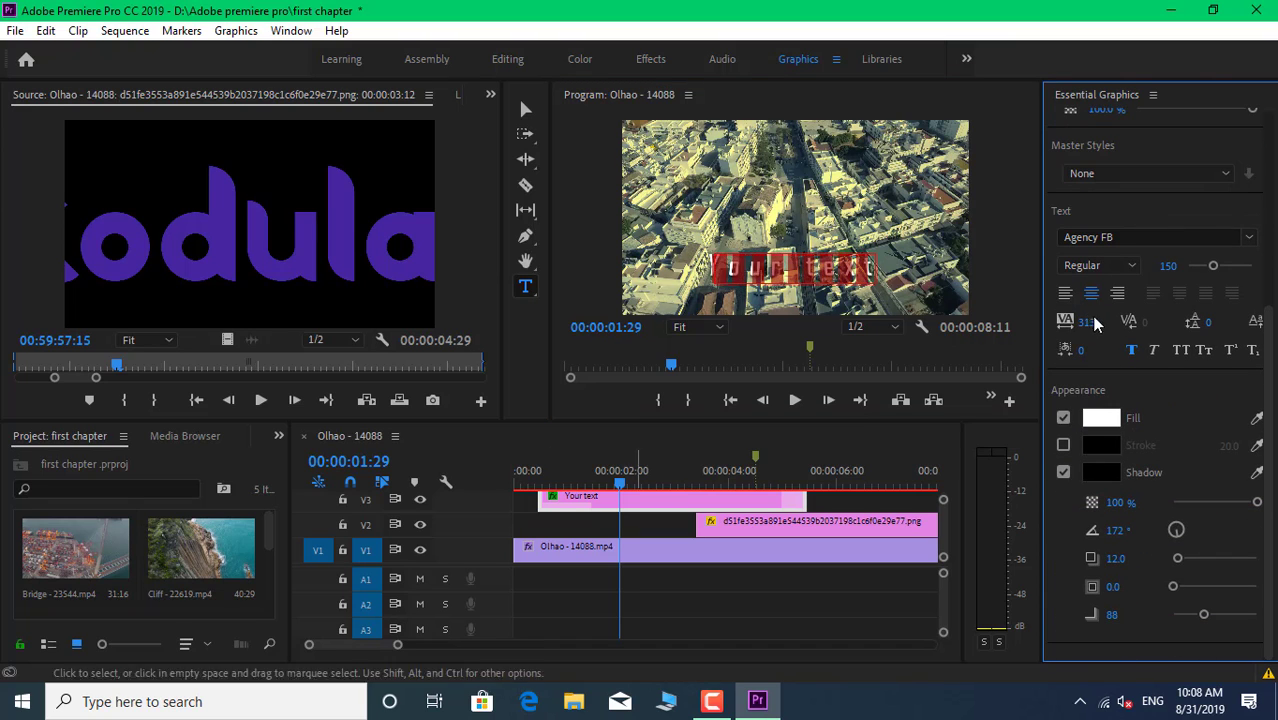
# Preview the title animation, then switch to the Libraries workspace
pyautogui.press('space')
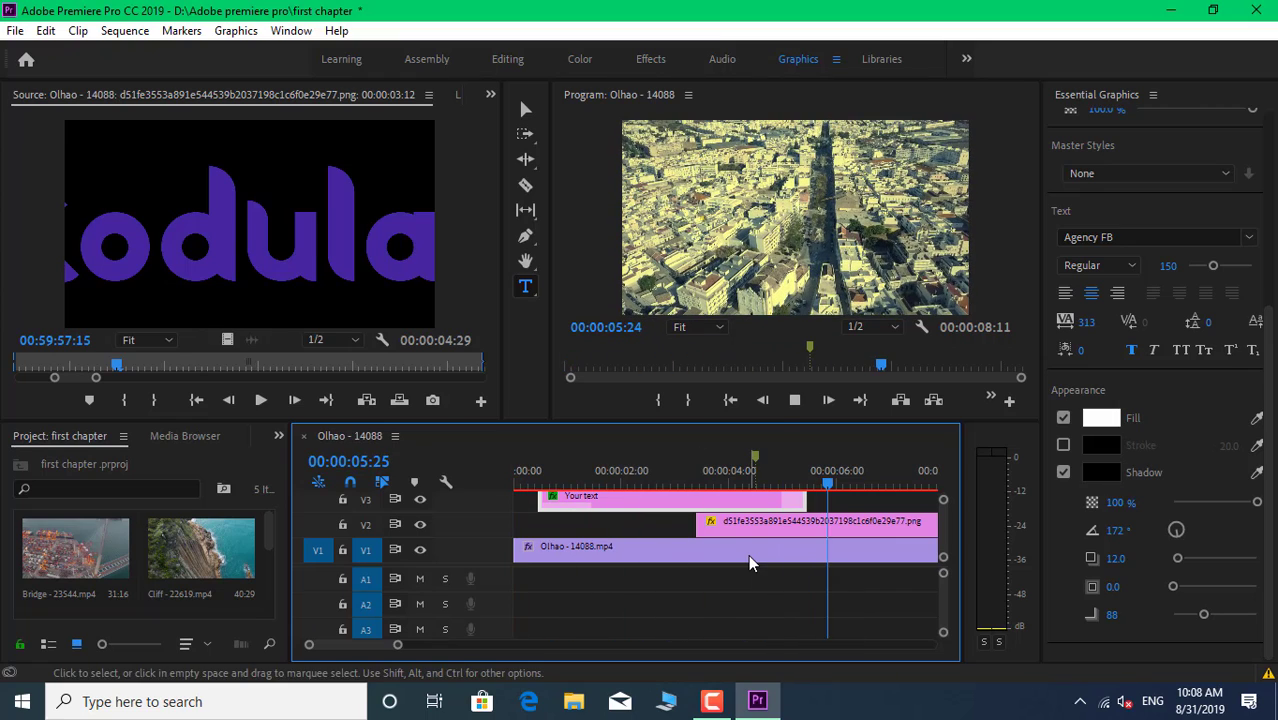
pyautogui.press('space')
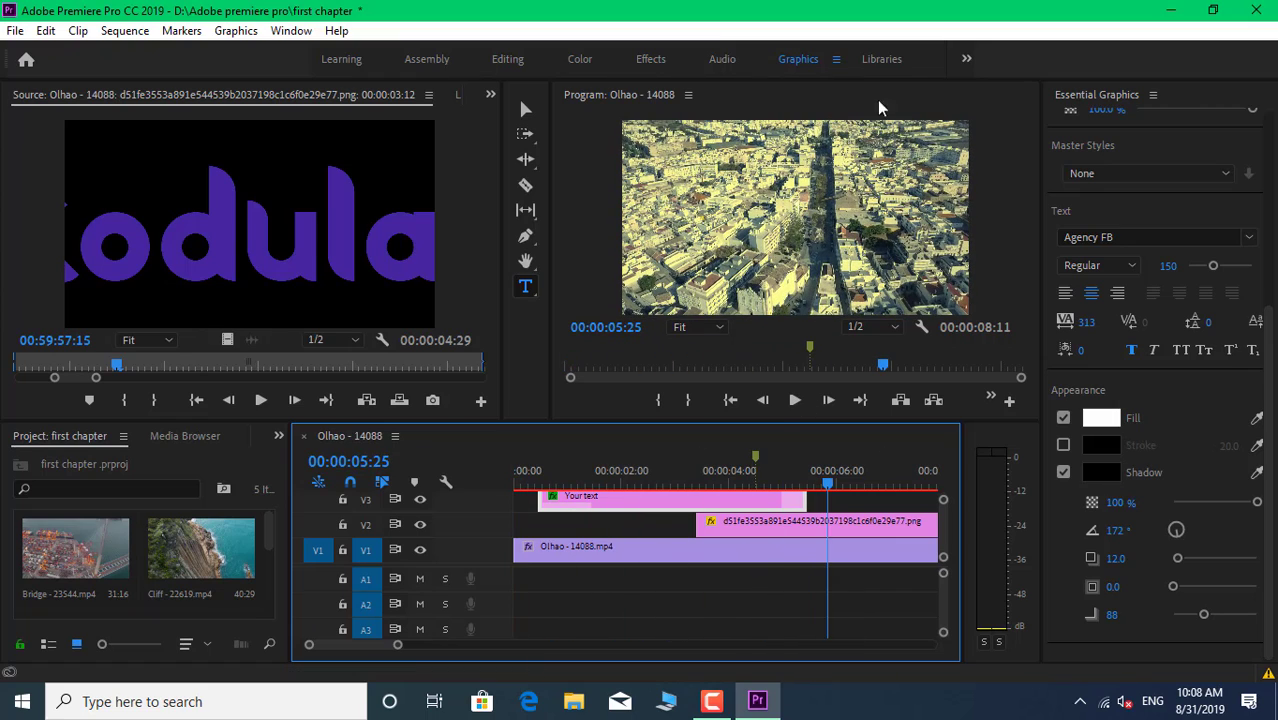
pyautogui.click(884, 60)
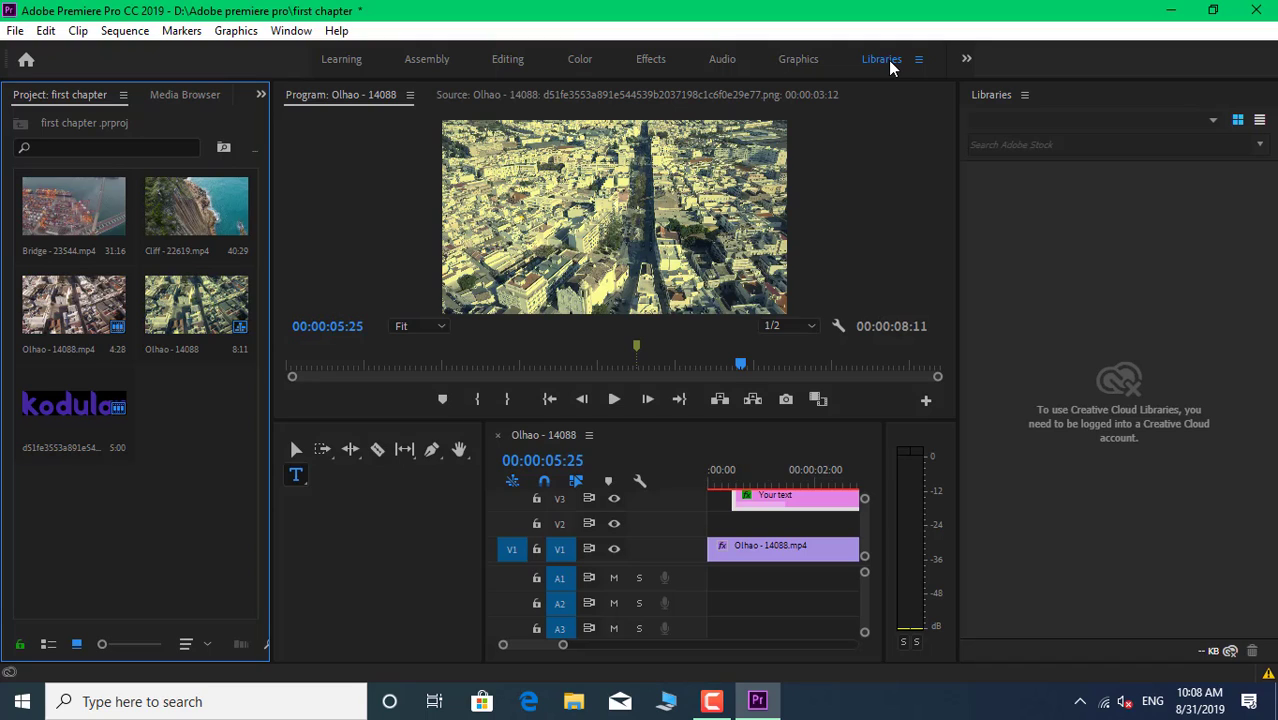
# Narrow the tools panel beside the timeline and widen the audio meters panel
pyautogui.click(1260, 147)
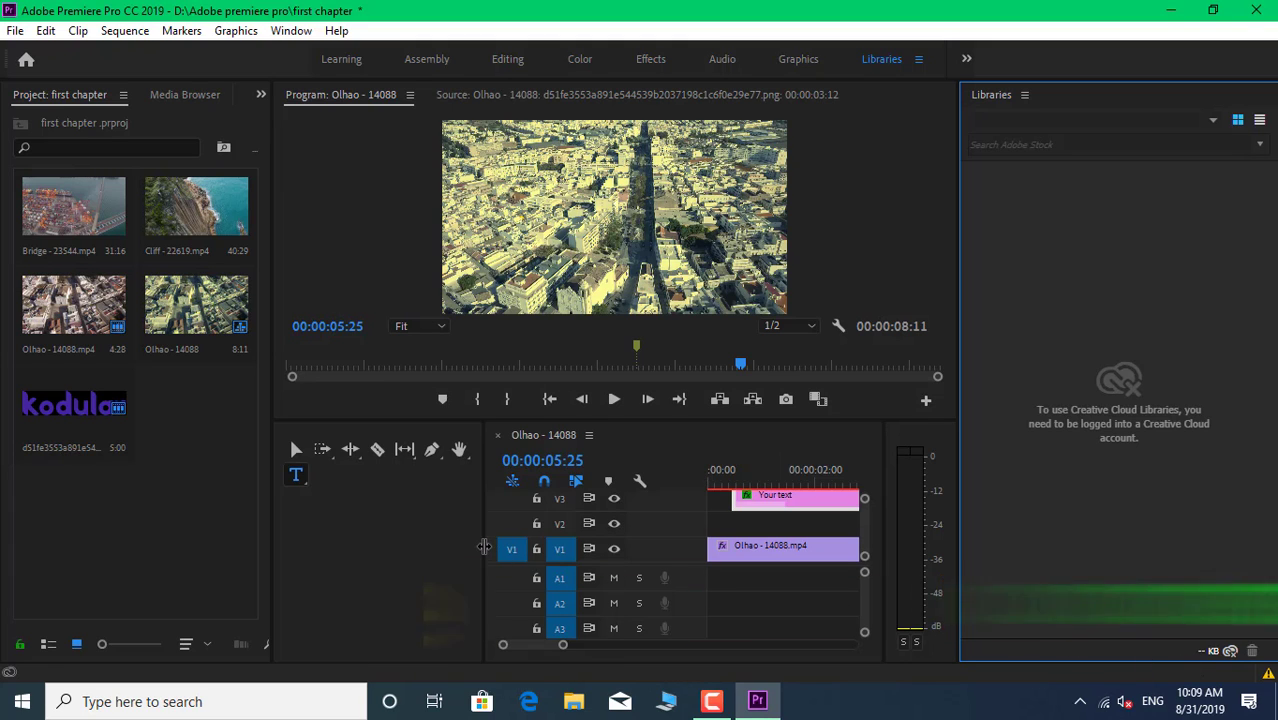
pyautogui.moveTo(487, 548); pyautogui.dragTo(331, 548)
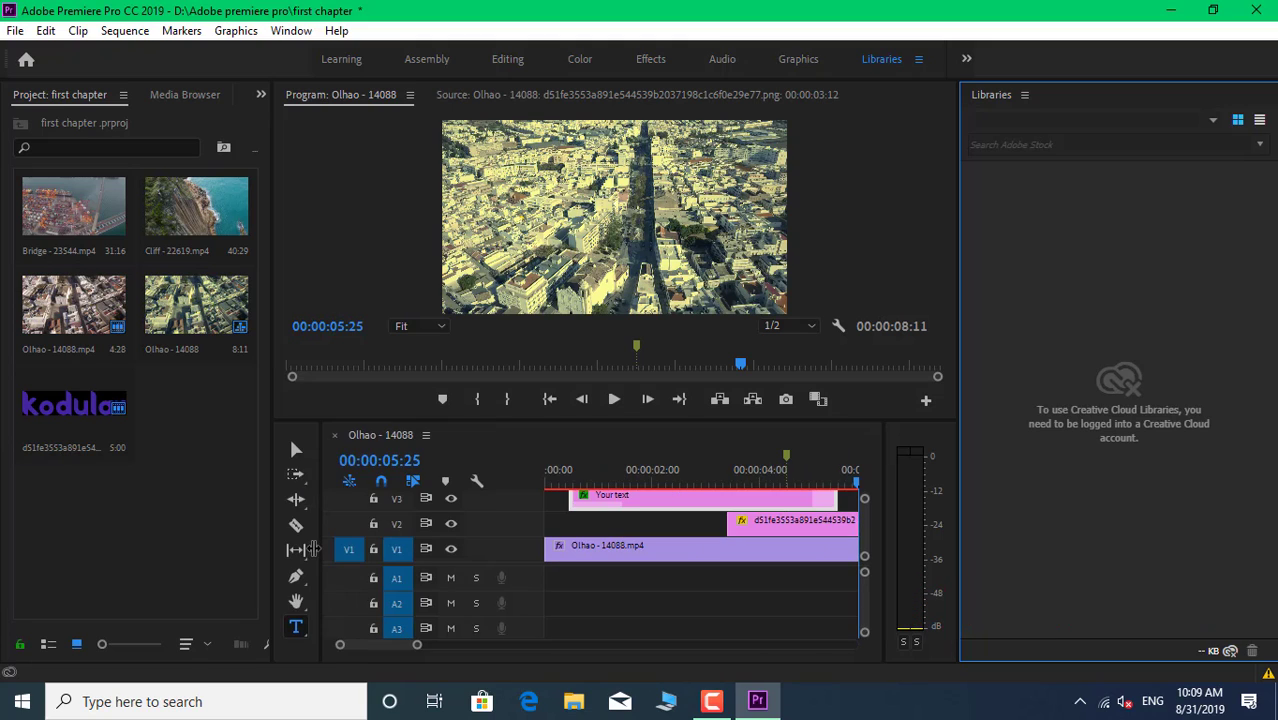
pyautogui.moveTo(958, 468); pyautogui.dragTo(1004, 464)
# Close the Audio Meters panel and switch to the All Panels workspace
pyautogui.rightClick(969, 440)
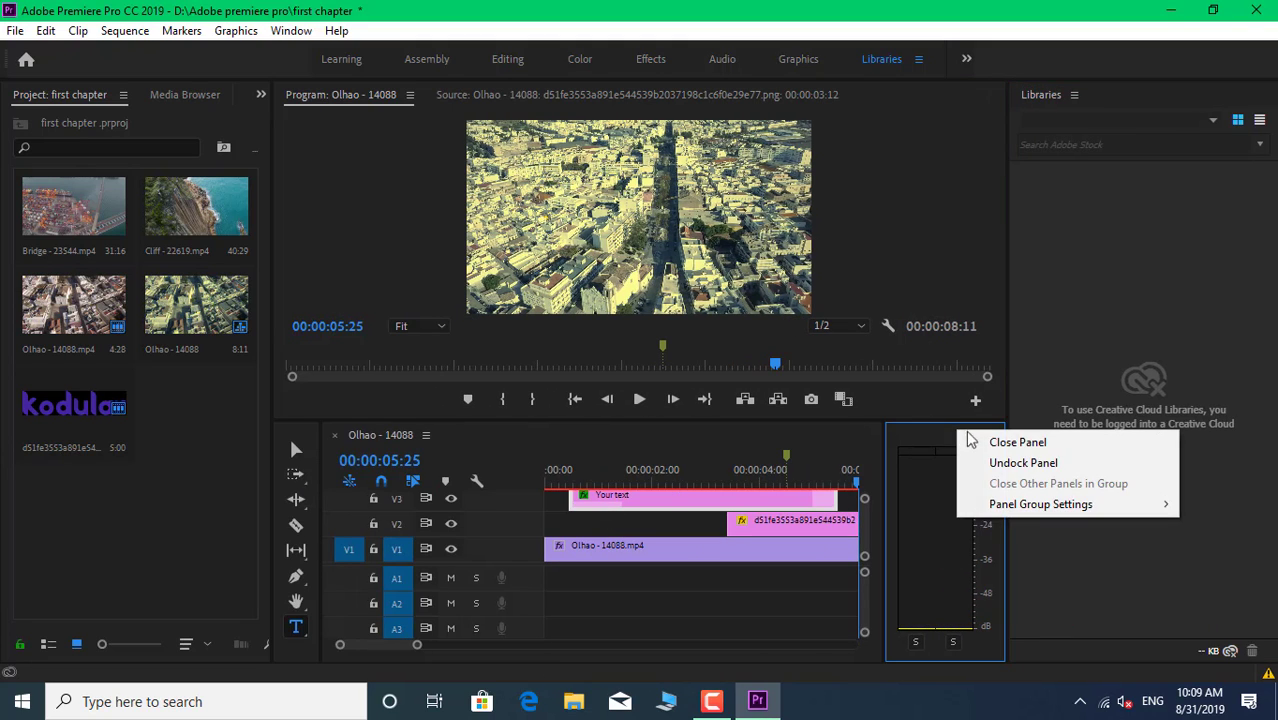
pyautogui.click(995, 442)
pyautogui.click(966, 58)
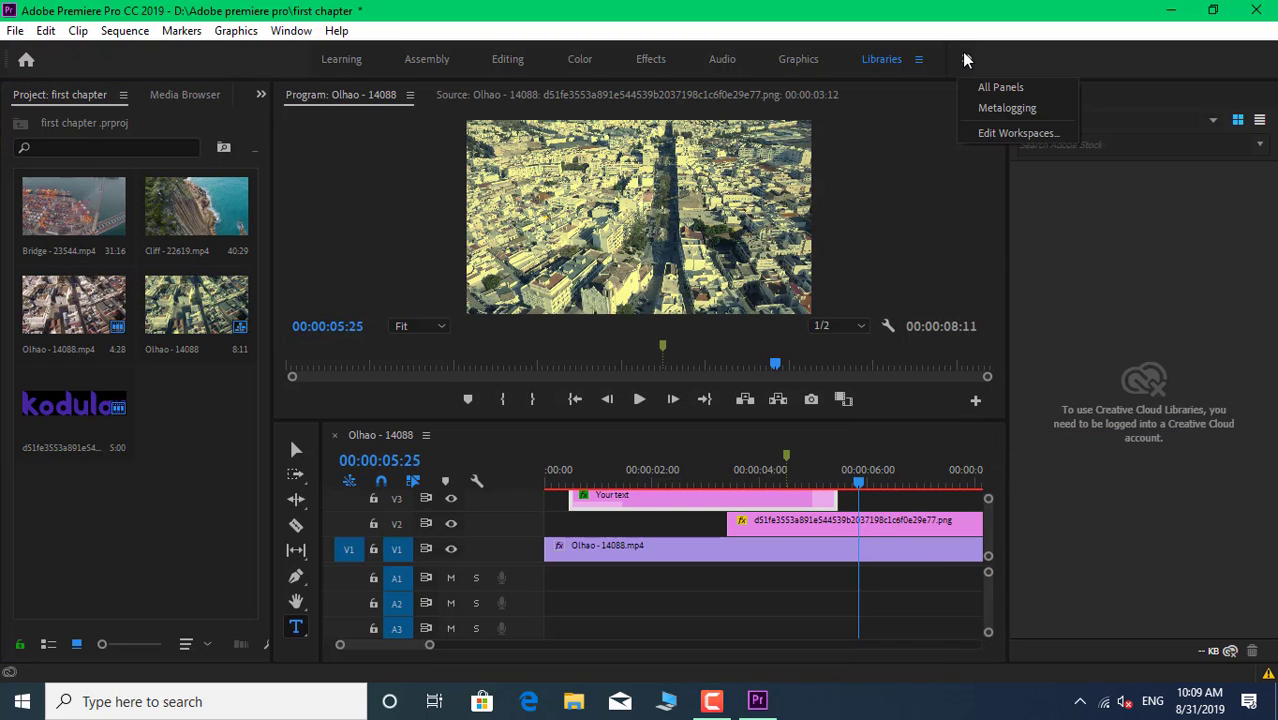
pyautogui.click(998, 87)
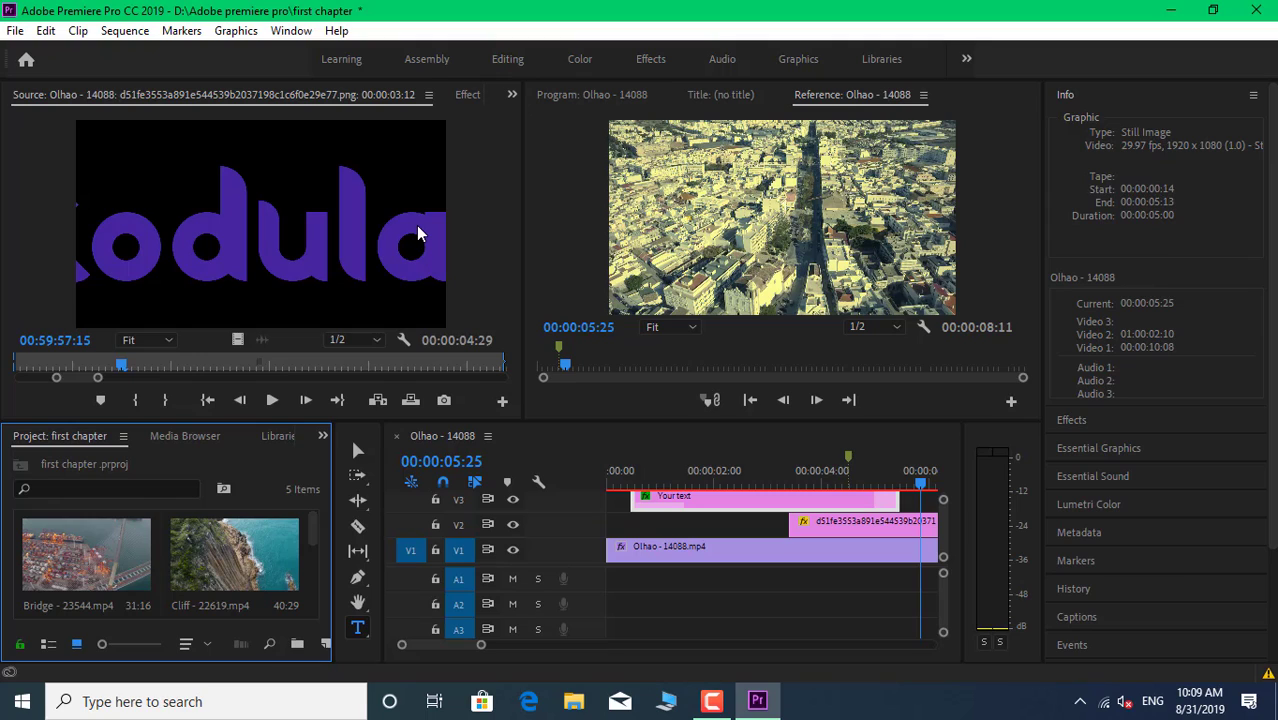
# Review the Edit Workspaces settings without changes, then show the Window menu's Audio Track Mixer entry
pyautogui.click(967, 60)
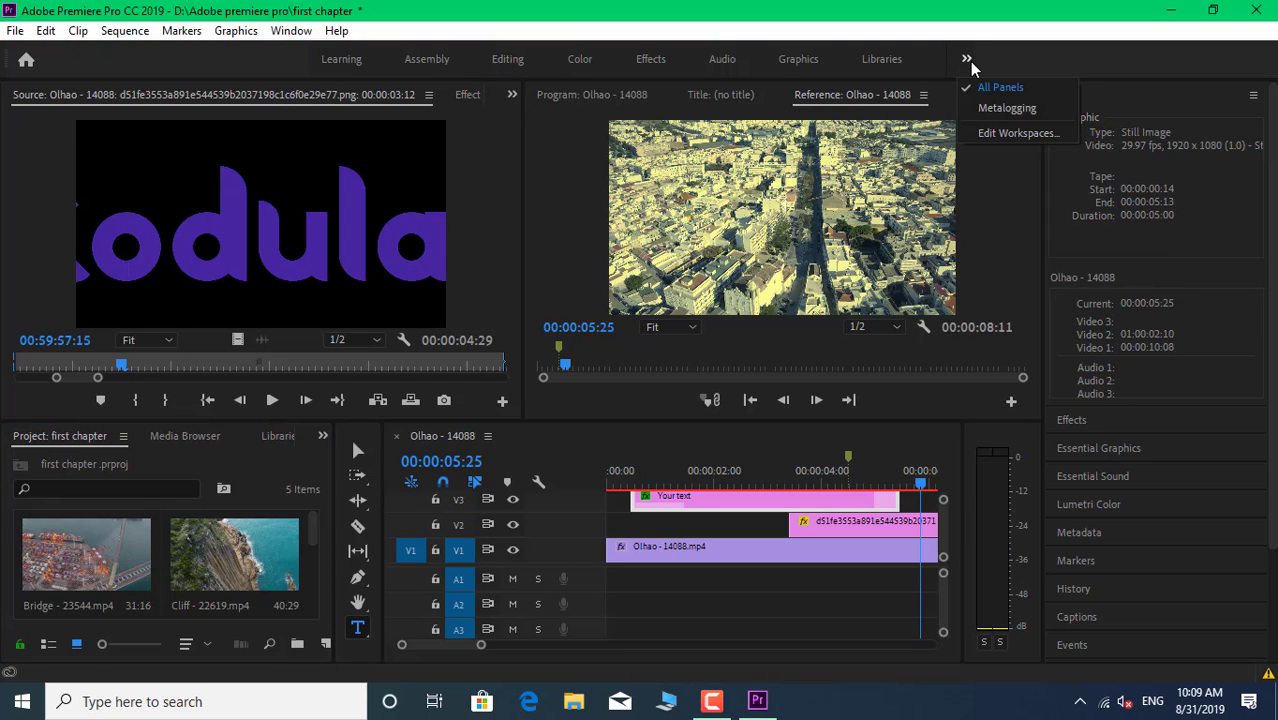
pyautogui.click(1020, 133)
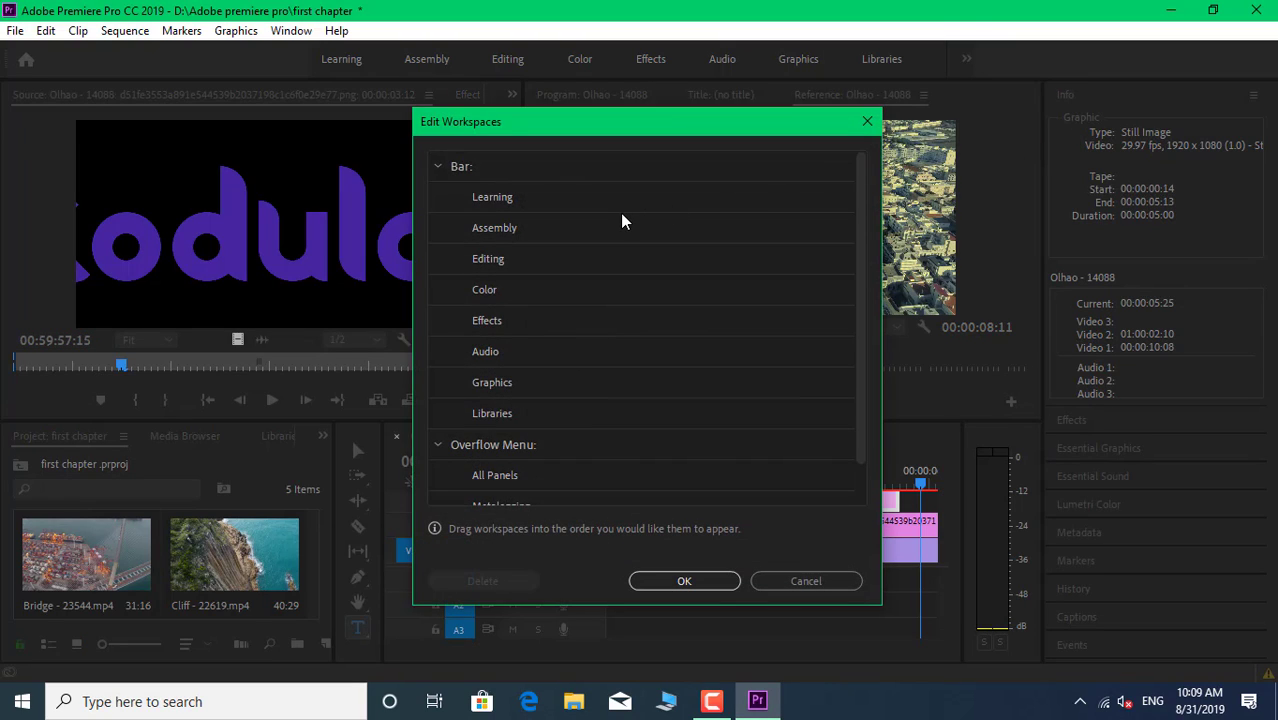
pyautogui.scroll(-1, 620, 213)
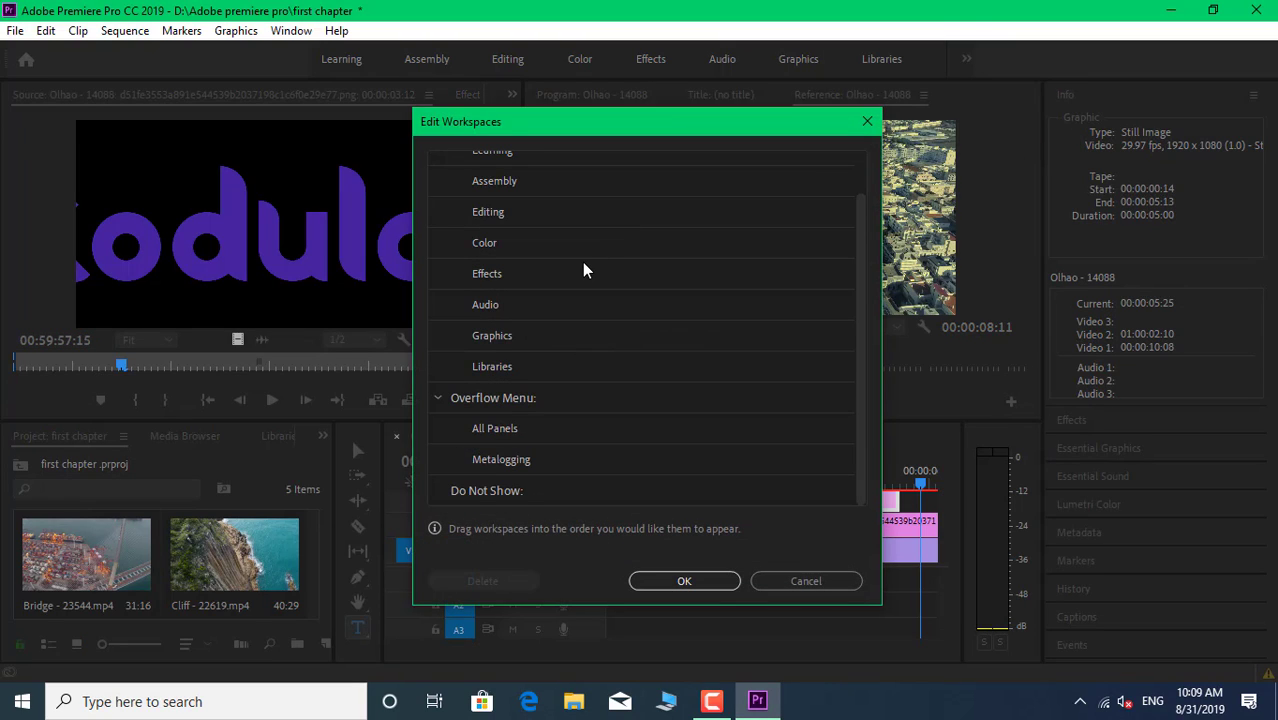
pyautogui.scroll(1, 585, 270)
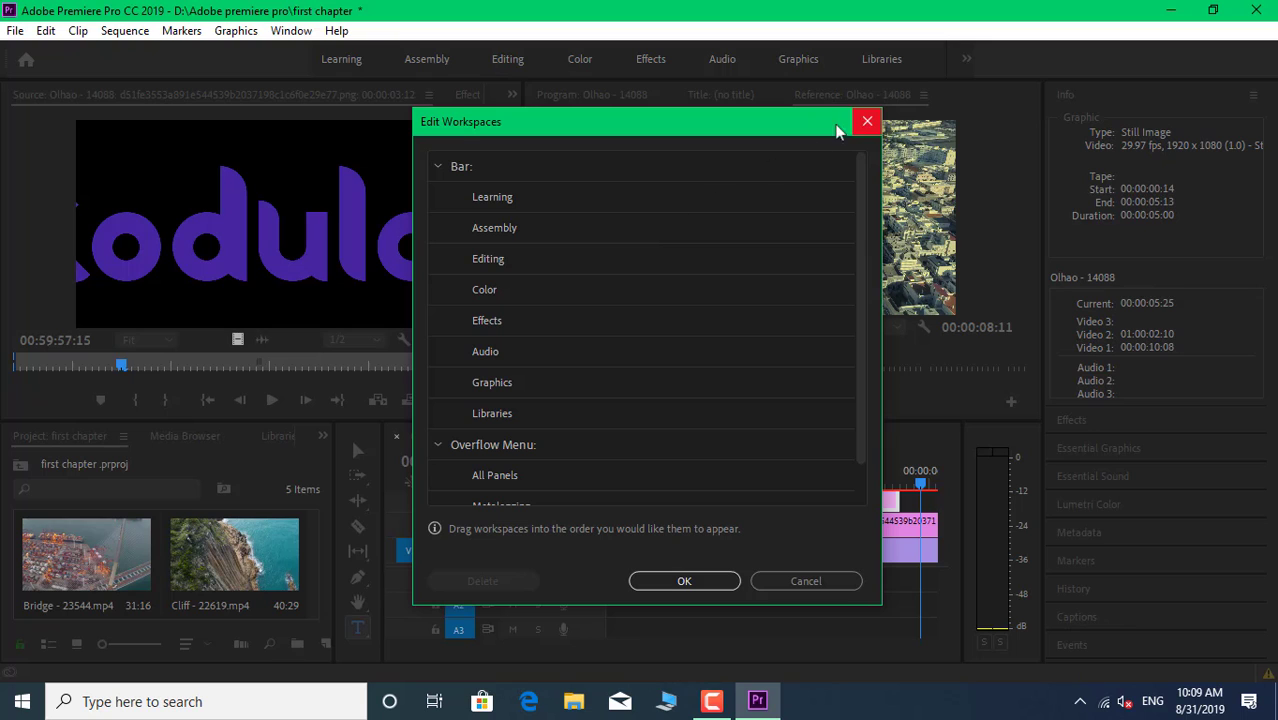
pyautogui.click(862, 121)
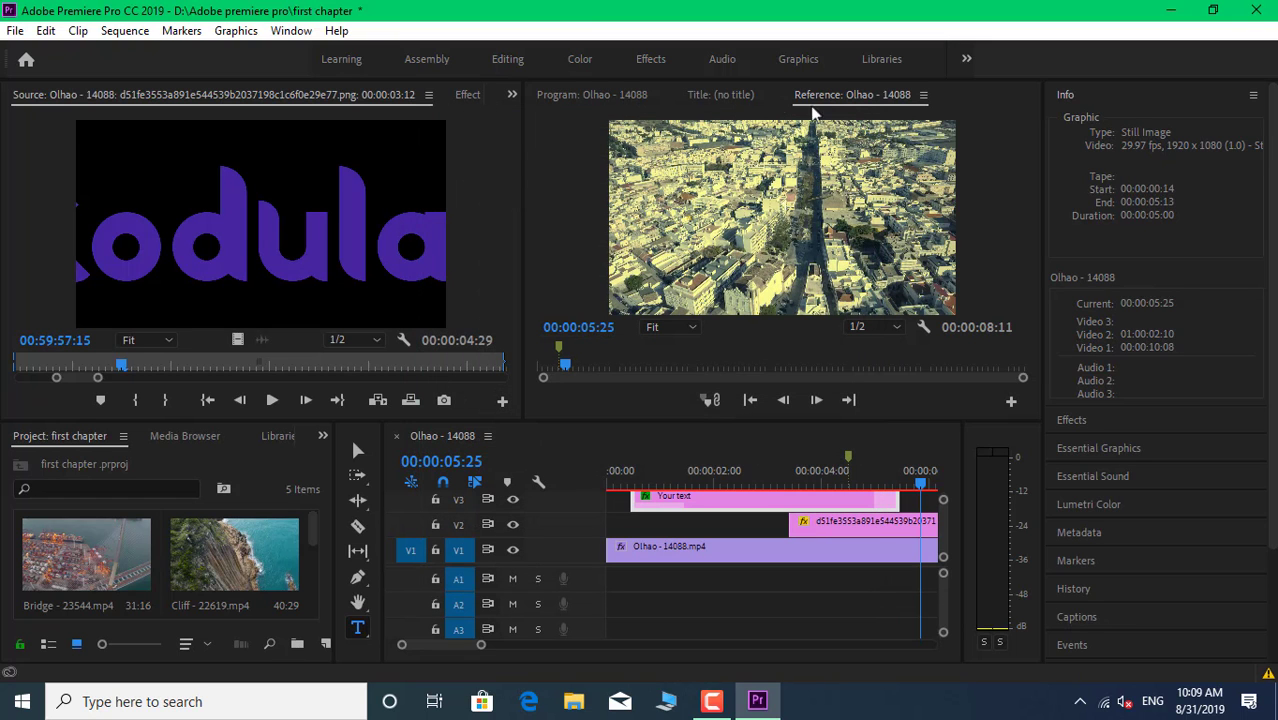
pyautogui.click(280, 36)
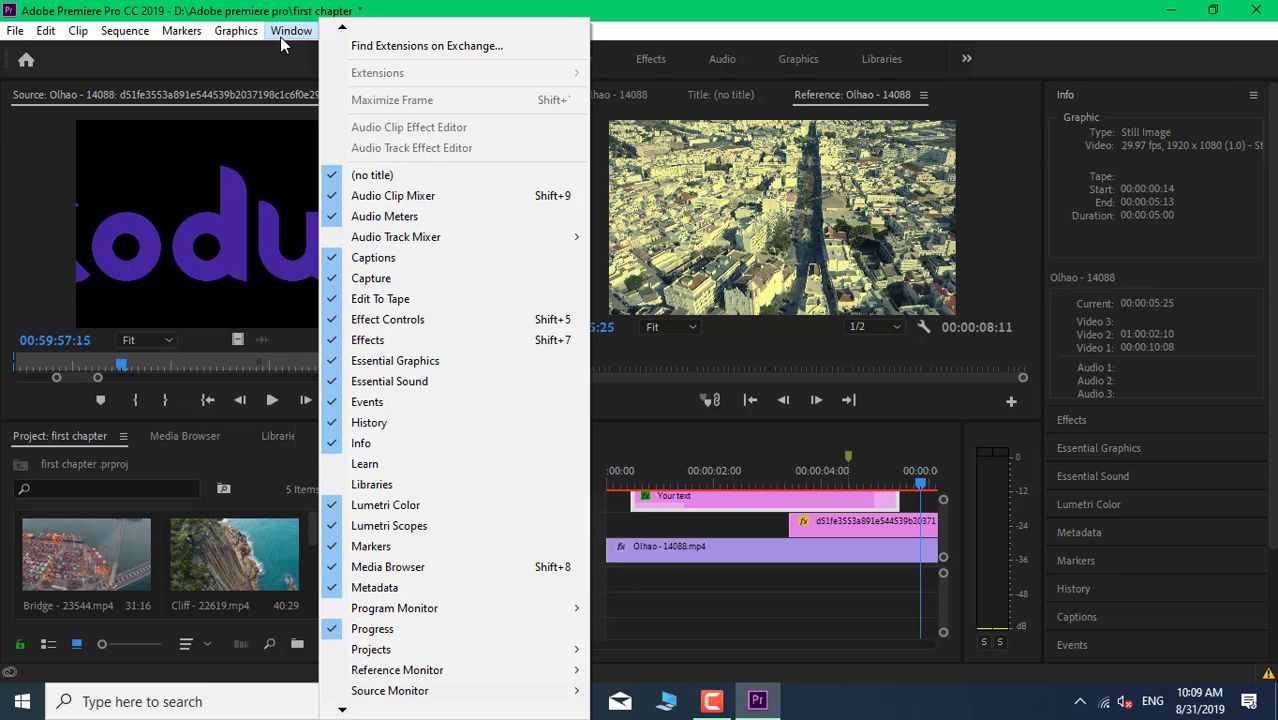
pyautogui.moveTo(497, 248)
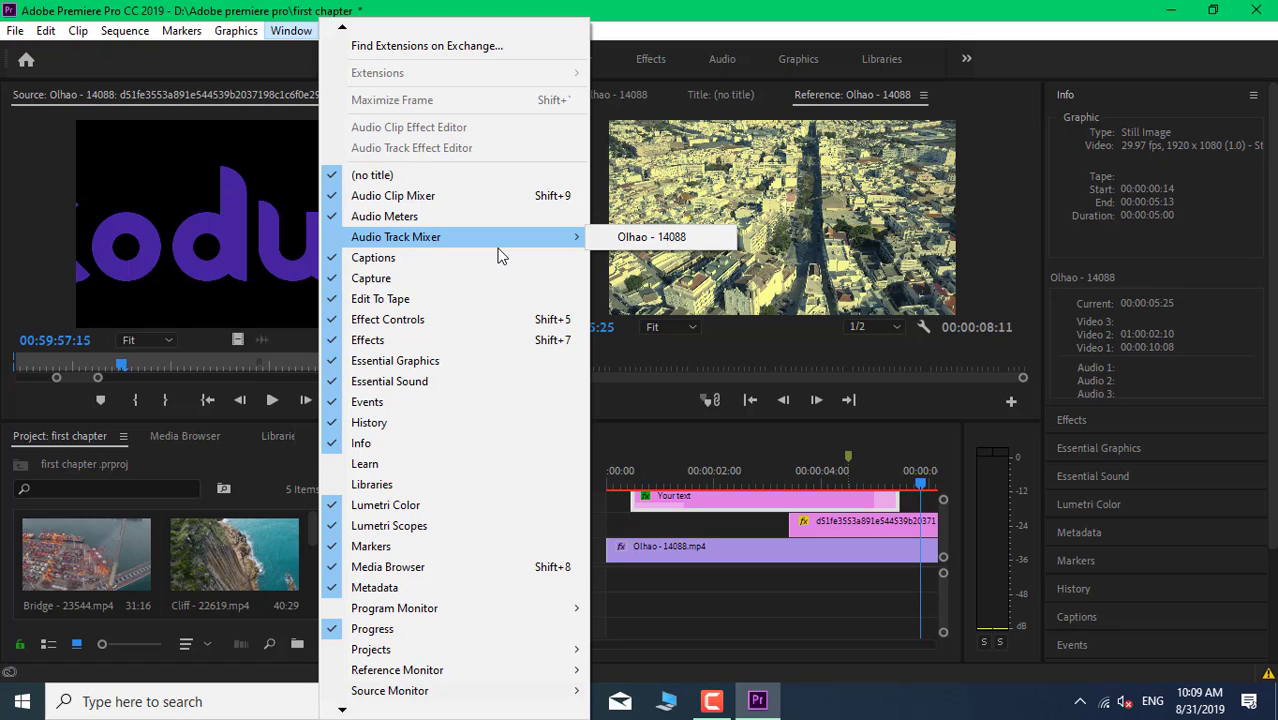